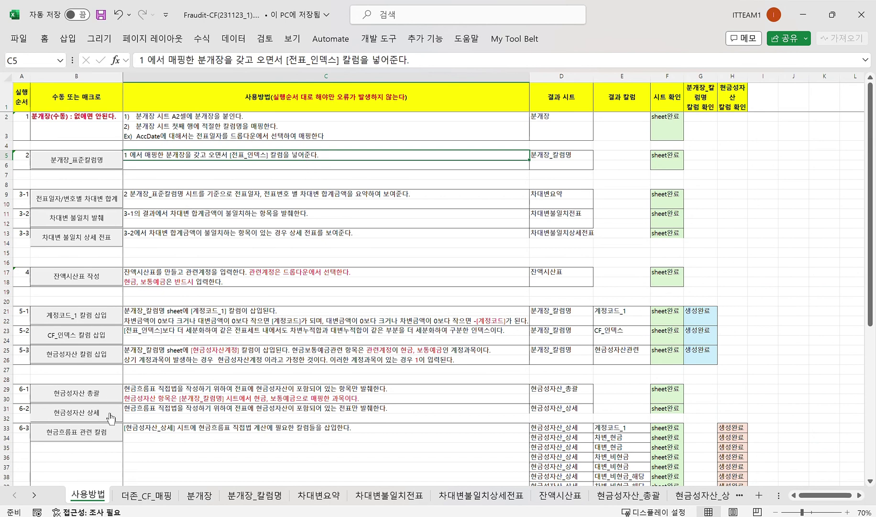
Run the 시트 모두 지우기 macro and confirm deleting all generated sheets
scroll(140, 426, "down", 9)
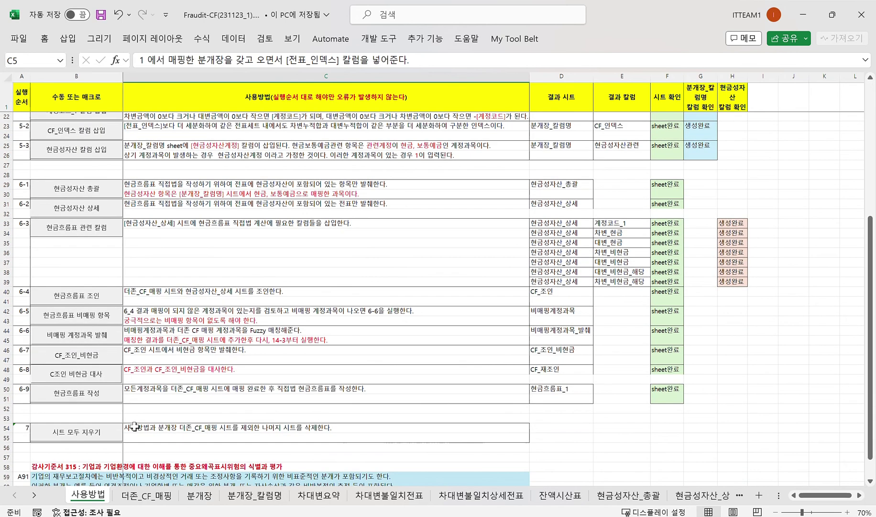
left_click(71, 366)
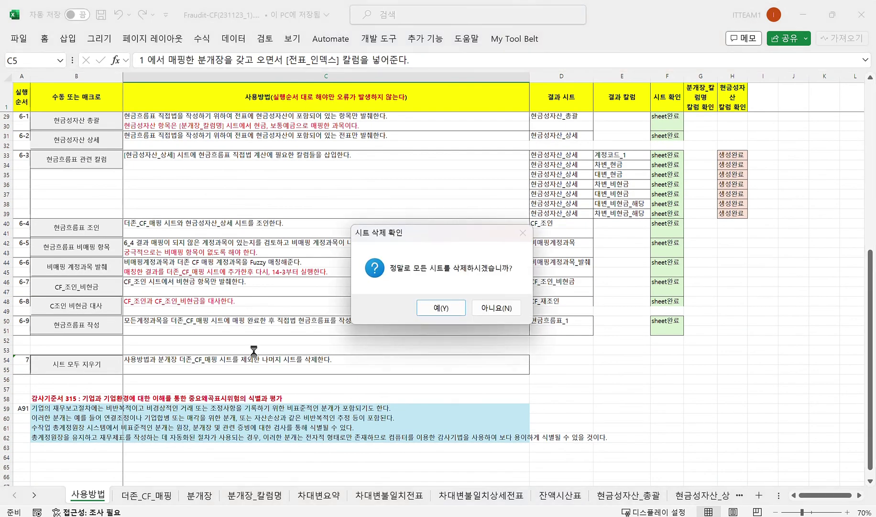
left_click(441, 308)
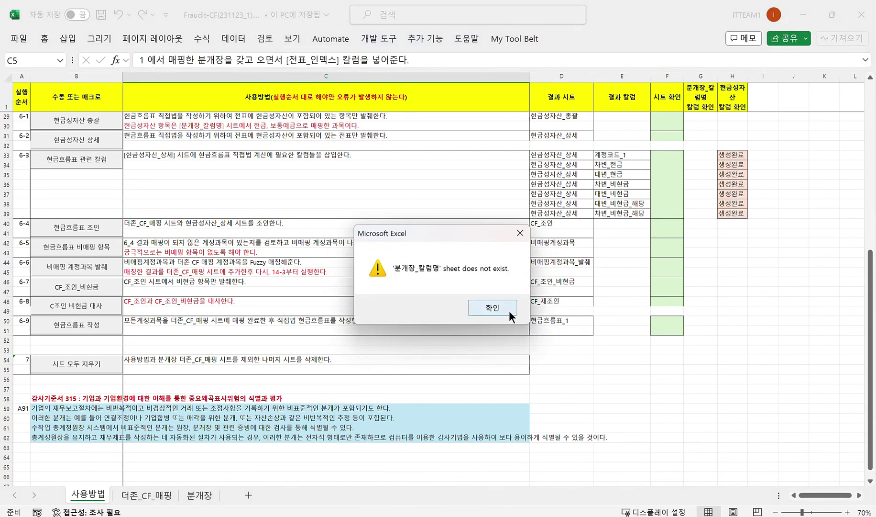
left_click(508, 309)
scroll(412, 316, "up", 9)
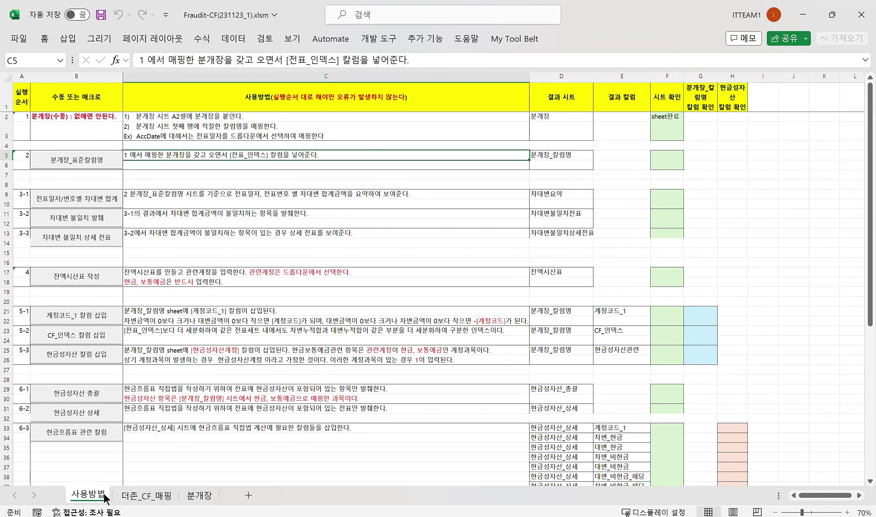
Check the 분개장(수동) entry and view the 분개장 sheet, then return to the 사용방법 sheet
left_click(100, 119)
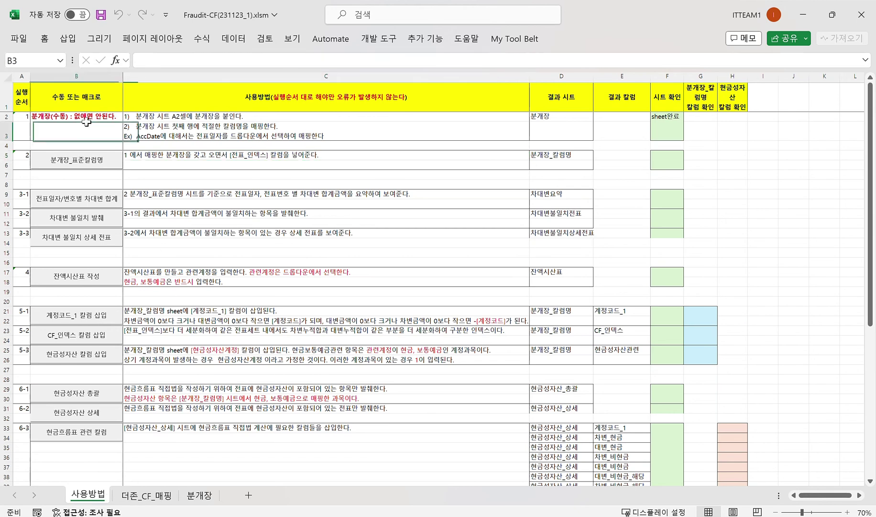
left_click(87, 124)
left_click(86, 116)
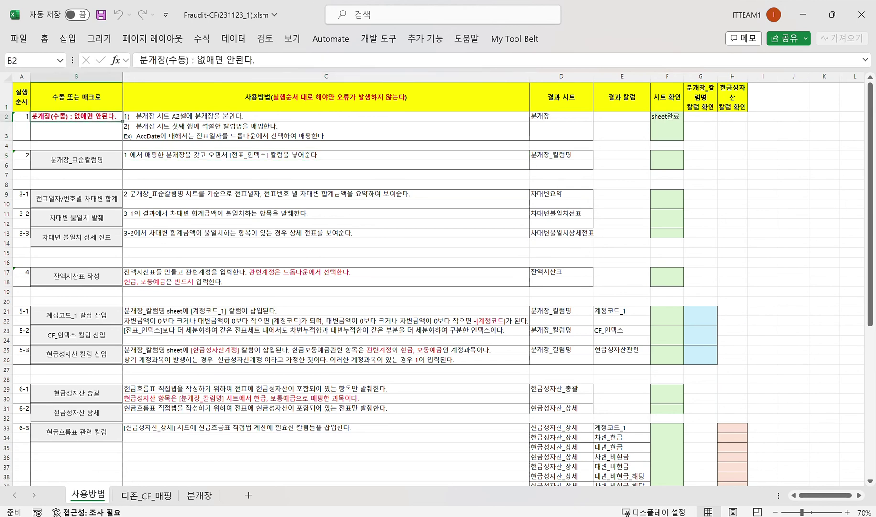
left_click(165, 495)
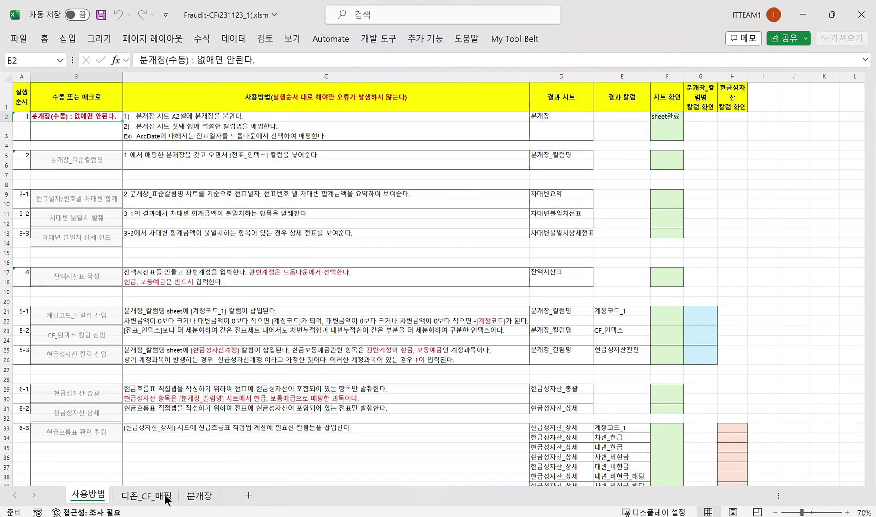
left_click(185, 494)
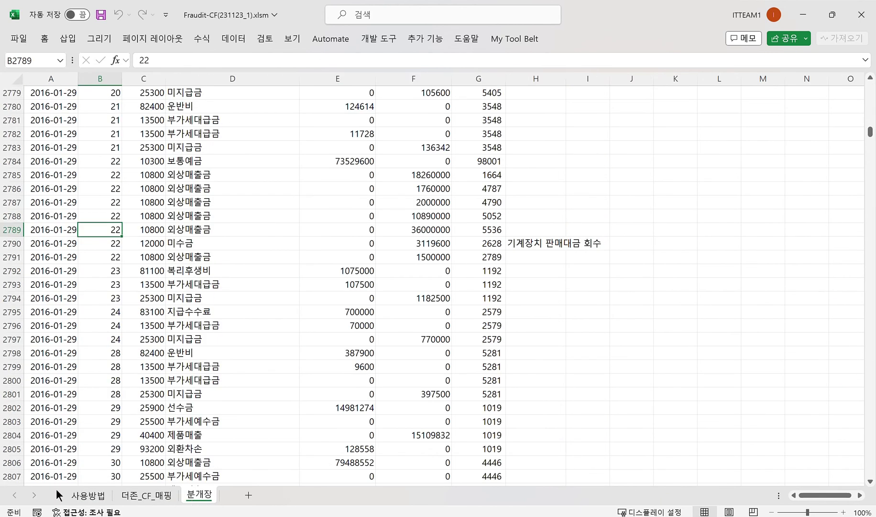
left_click(70, 497)
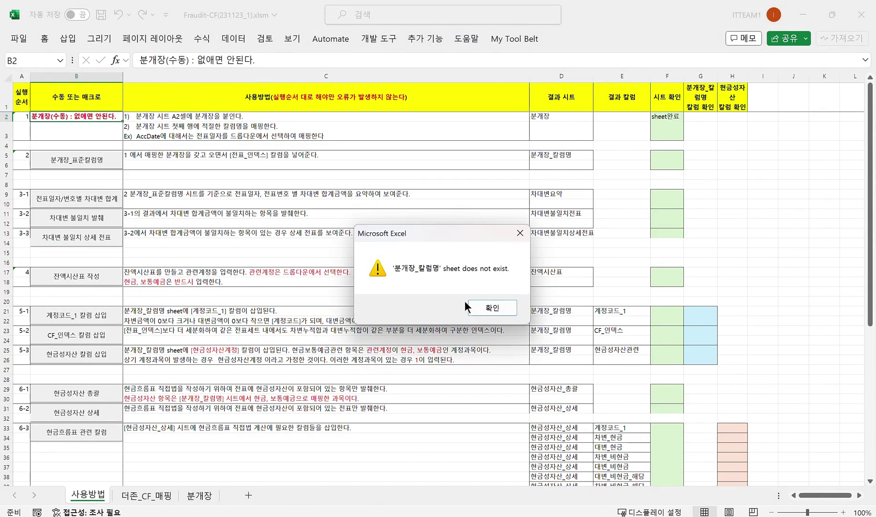
left_click(473, 307)
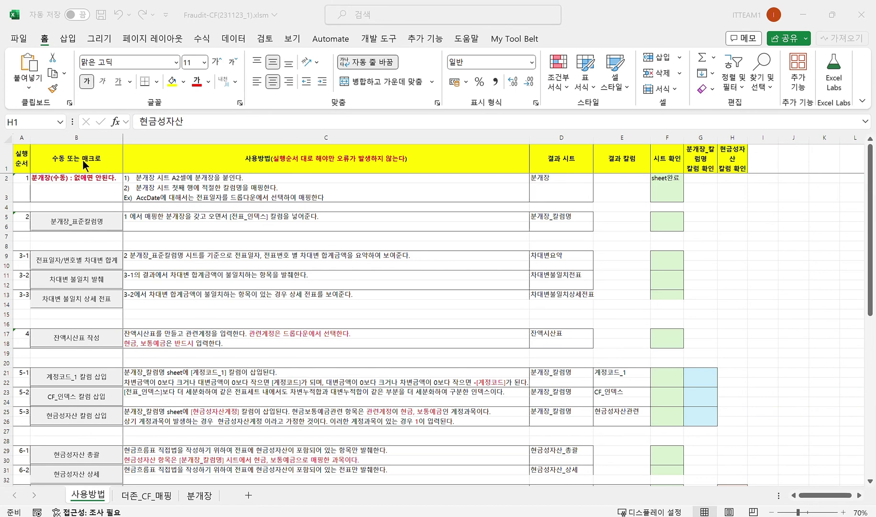
Examine the column headers of the 사용방법 sheet, from 실행순서 across to the 현금성자산 칼럼 확인 column
left_click(147, 177)
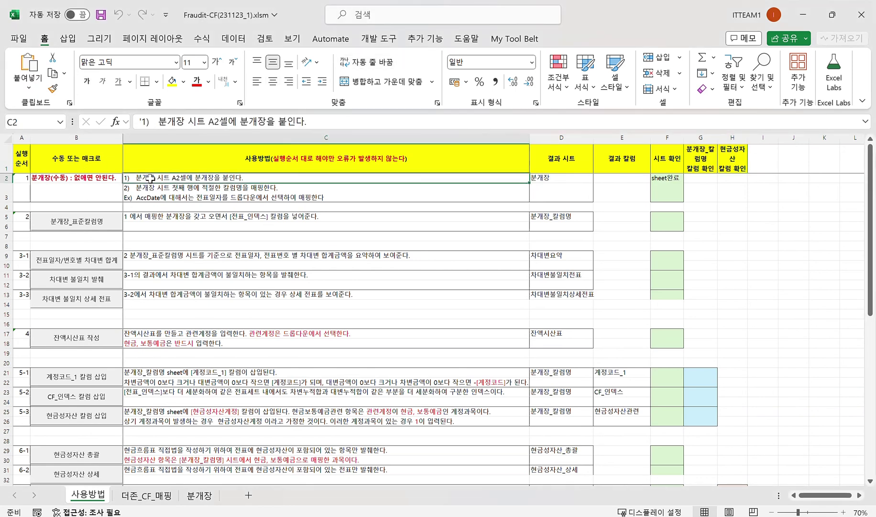
left_click(18, 158)
key("Right")
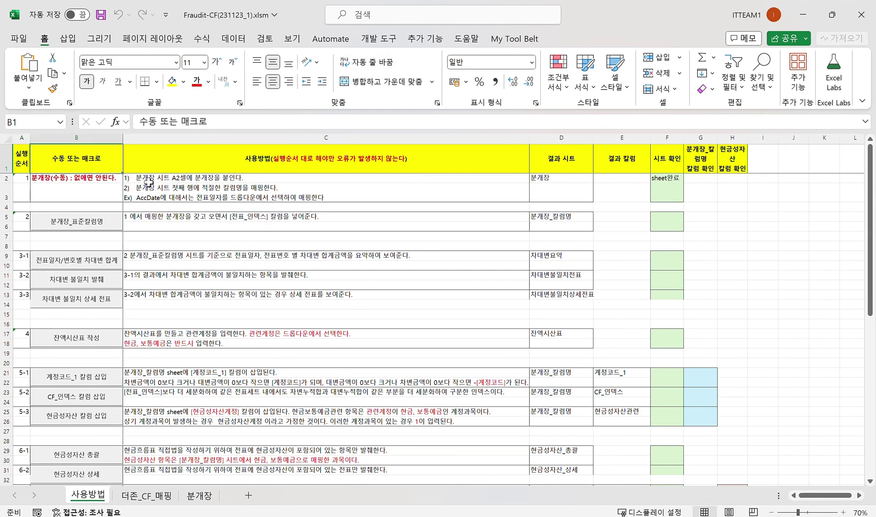
left_click(227, 159)
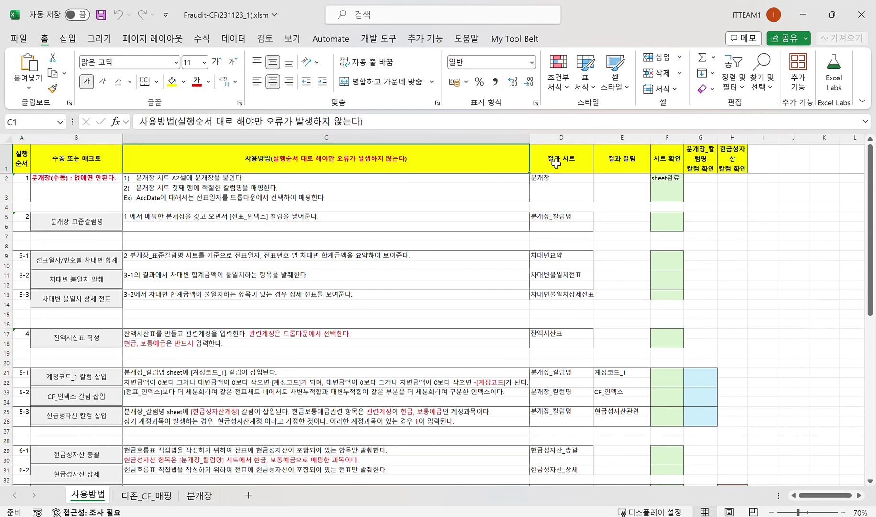
left_click(556, 163)
left_click(622, 159)
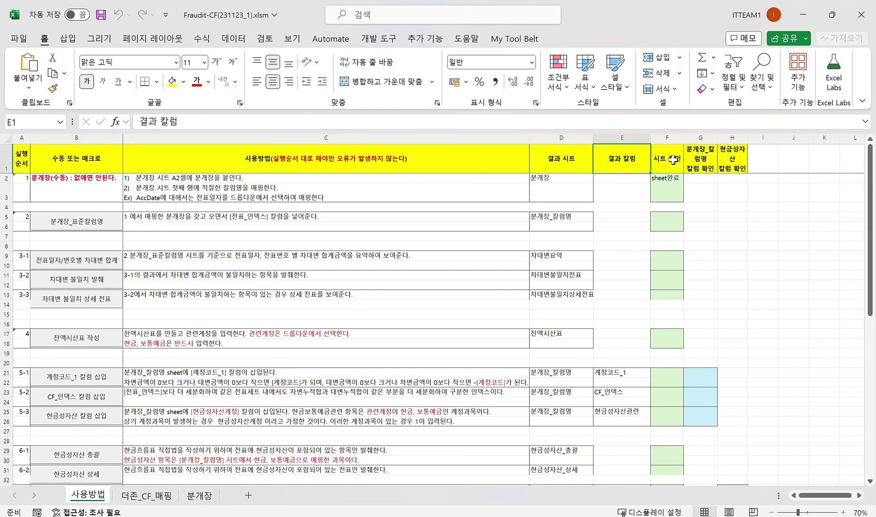
left_click(673, 160)
left_click(708, 160)
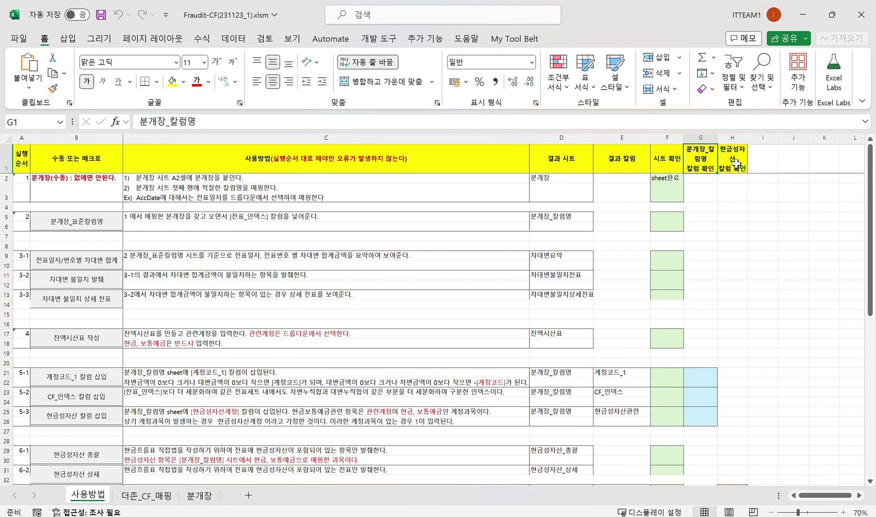
left_click(735, 162)
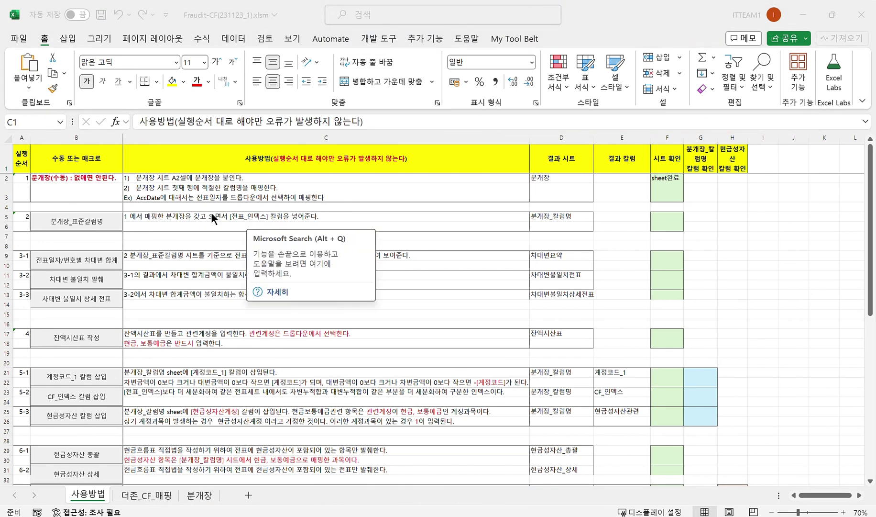
Review the 실행순서 numbers in A1:A17 and the execution-order note in the 사용방법 header
left_click(123, 168)
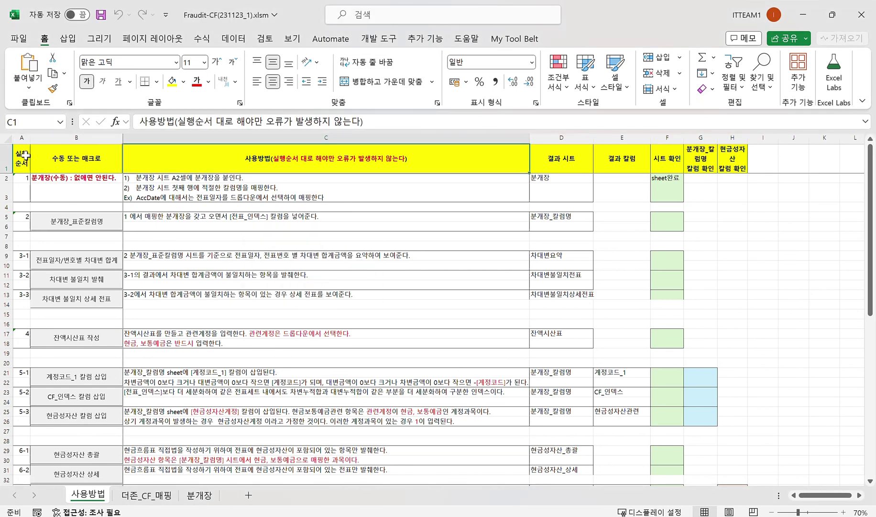
left_click_drag(25, 154, 22, 334)
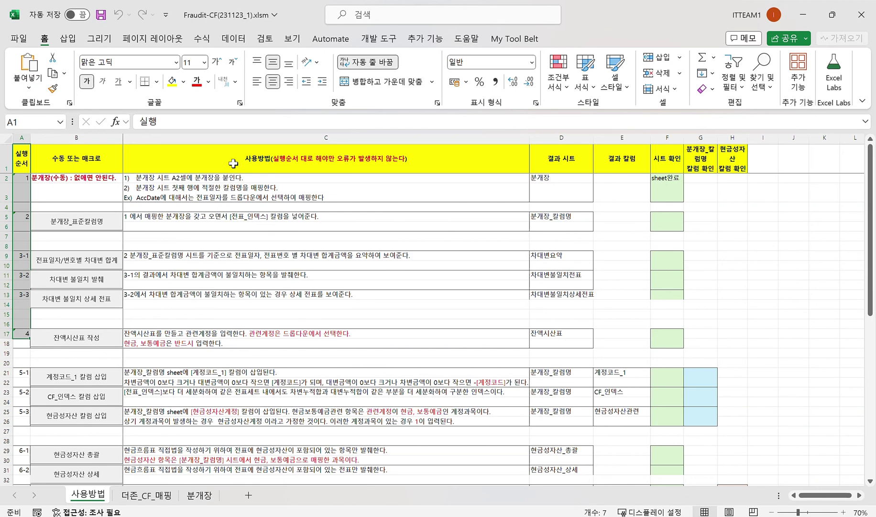
left_click(233, 163)
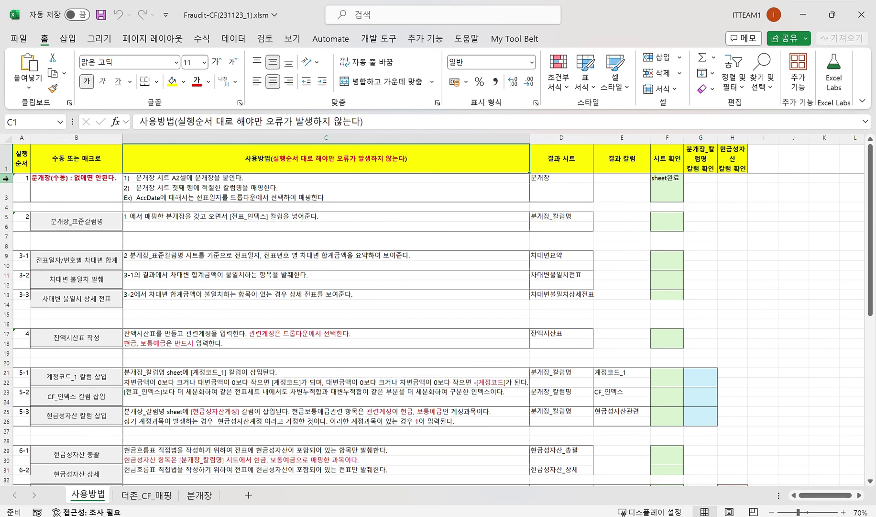
Read the instructions for execution step 1 about pasting the journal at A2 and mapping its column names in the first row
left_click(6, 179)
left_click(77, 186)
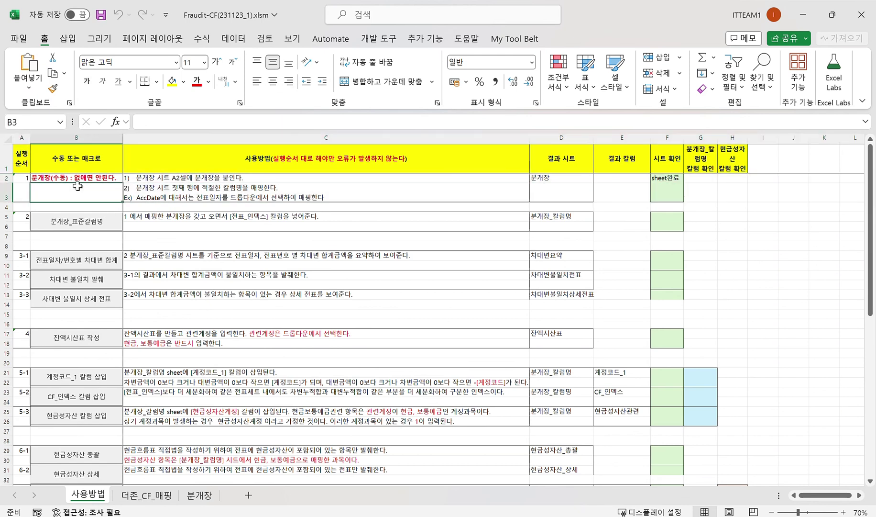
left_click(108, 178)
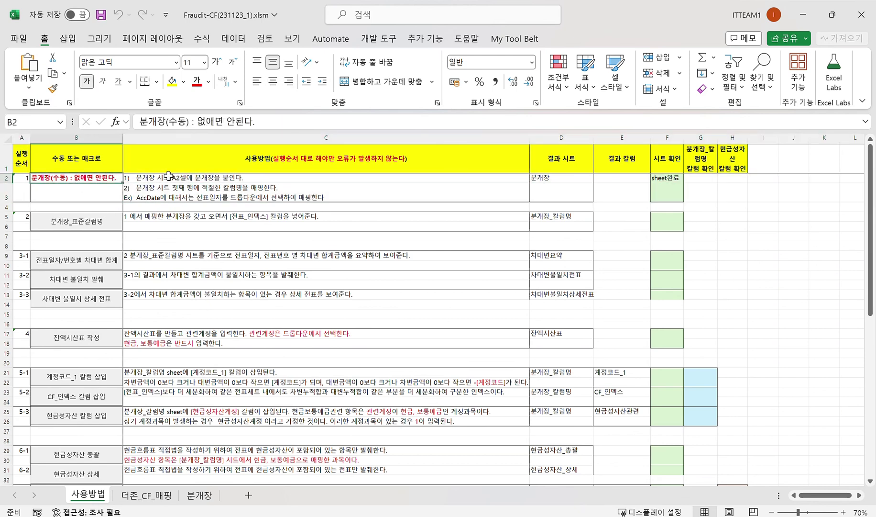
left_click(170, 176)
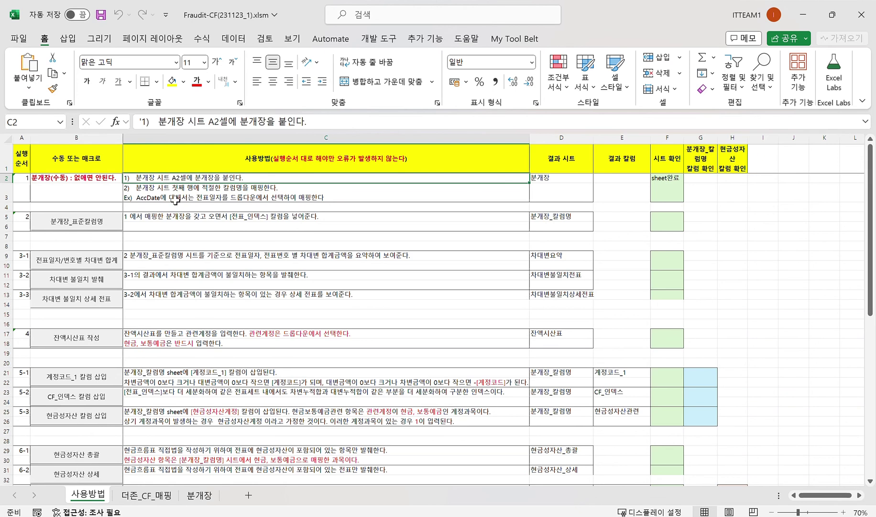
scroll(177, 201, "up", 3, "ctrl")
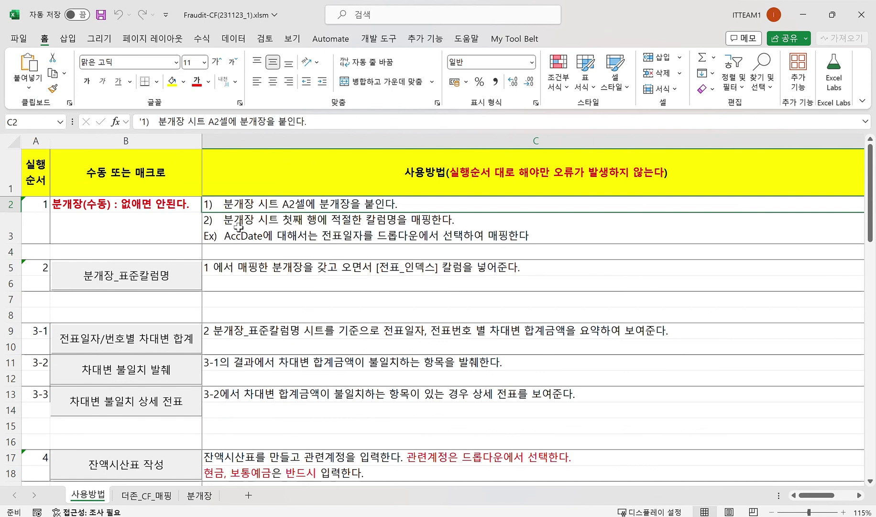
left_click(276, 221)
scroll(277, 221, "down", 2, "ctrl")
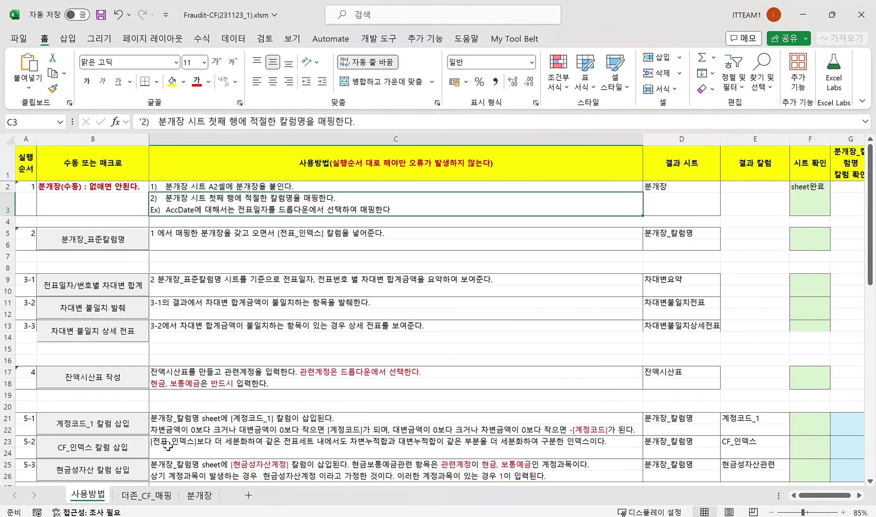
Open the 분개장 sheet at its first rows and compare the mapped headers in row 1 with the original headers in row 2
left_click(197, 494)
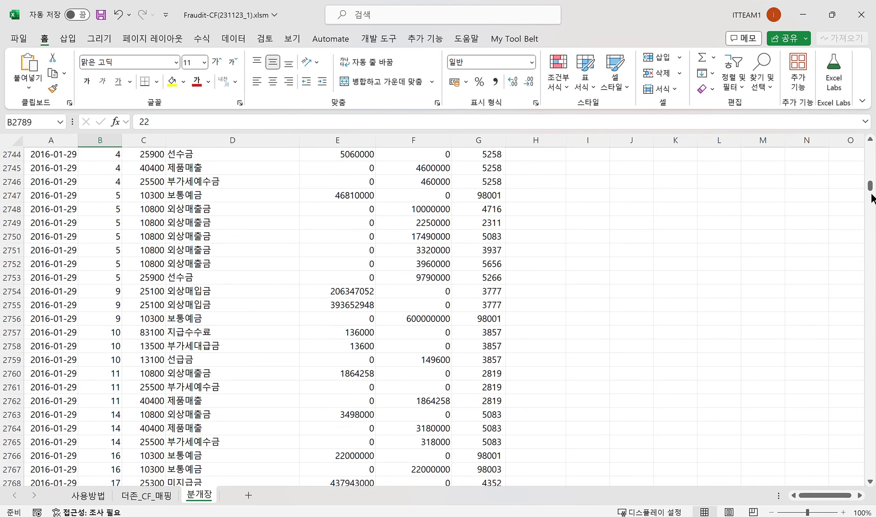
left_click_drag(872, 196, 869, 147)
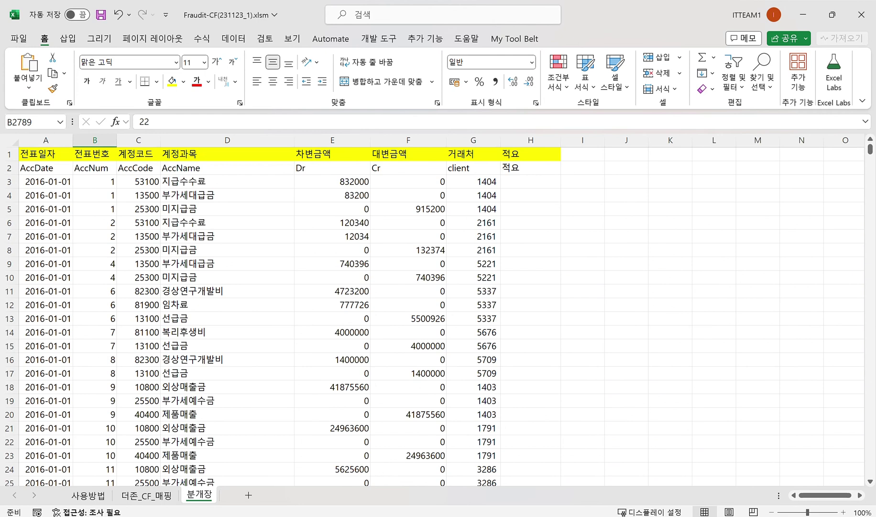
left_click(10, 168)
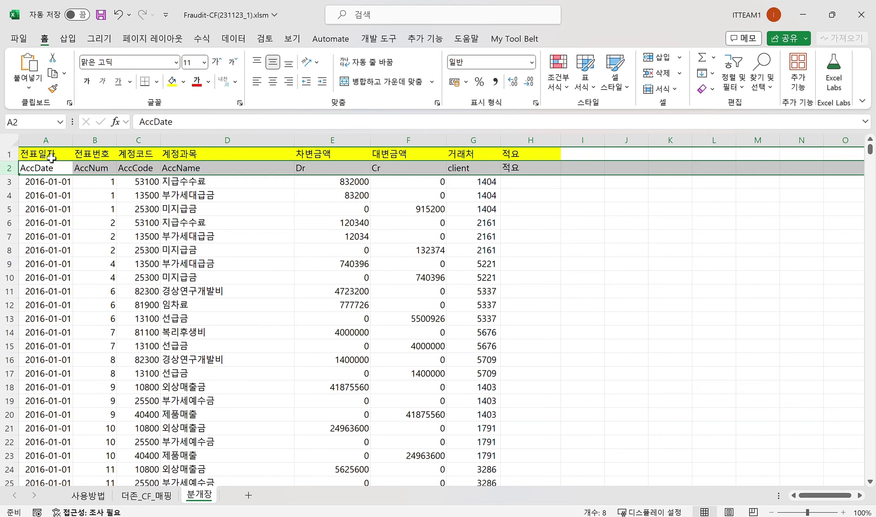
left_click_drag(44, 156, 551, 146)
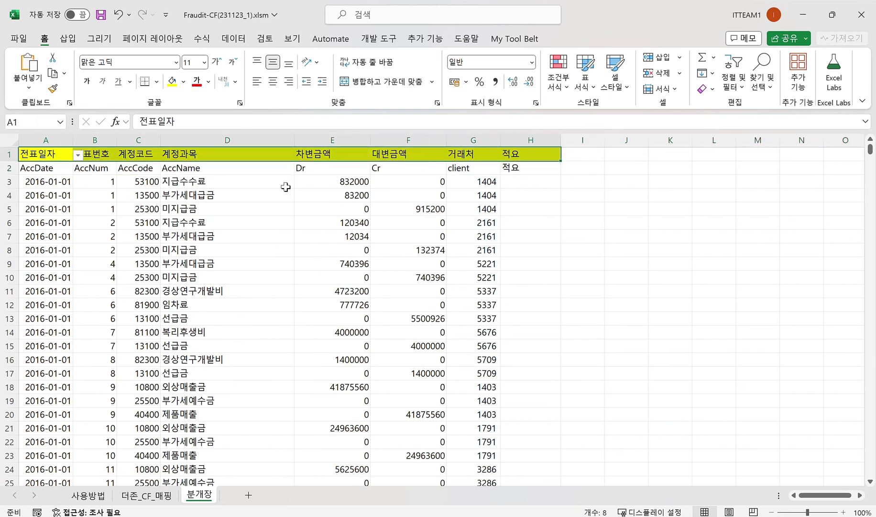
left_click_drag(50, 168, 493, 191)
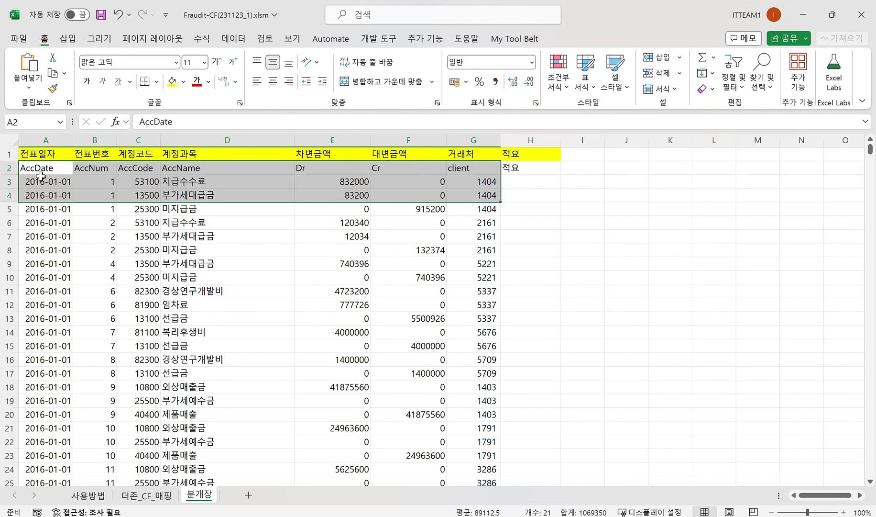
left_click_drag(41, 177, 493, 193)
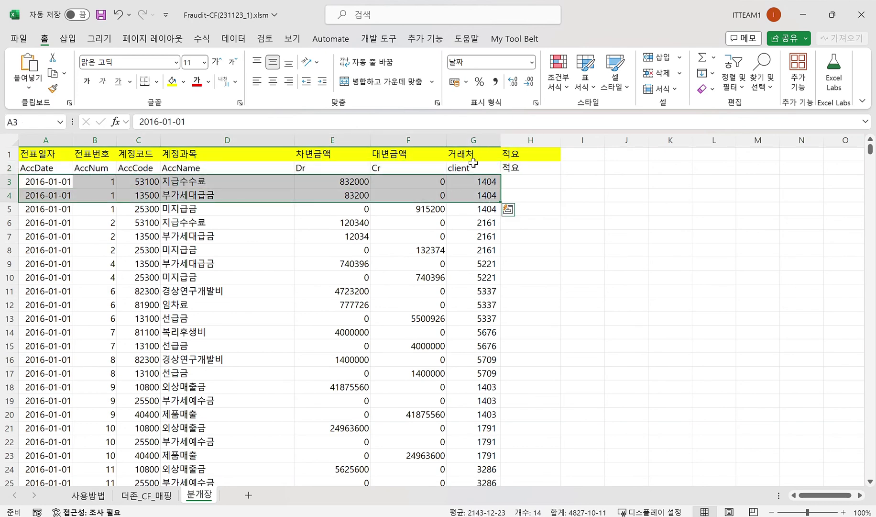
Examine the journal's columns from 전표번호 through 거래처, including the block of data from 전표일자 to 대변금액
left_click(98, 139)
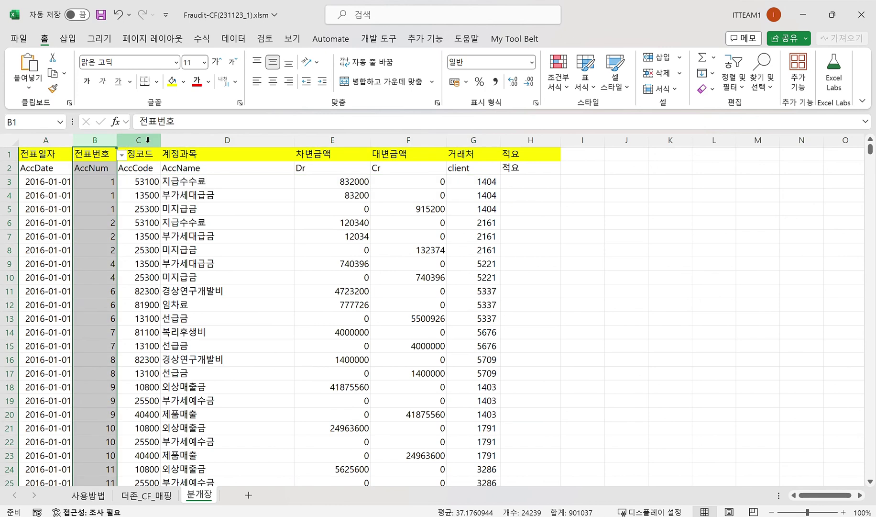
left_click(148, 140)
left_click(214, 141)
left_click(333, 139)
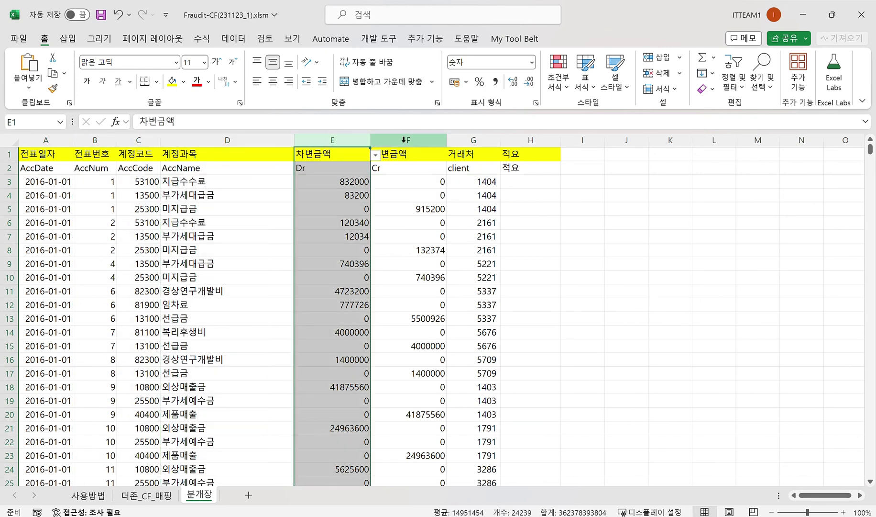
left_click(405, 140)
left_click(473, 139)
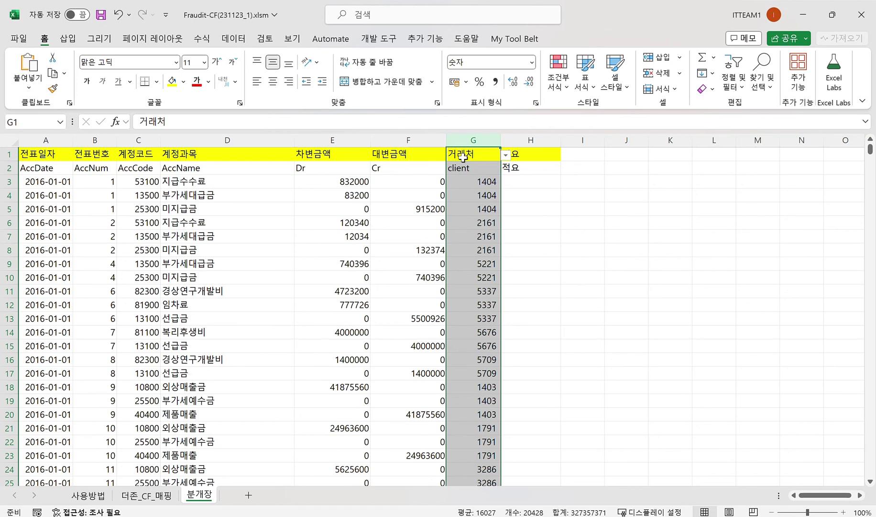
left_click_drag(417, 140, 24, 163)
scroll(115, 244, "down", 9)
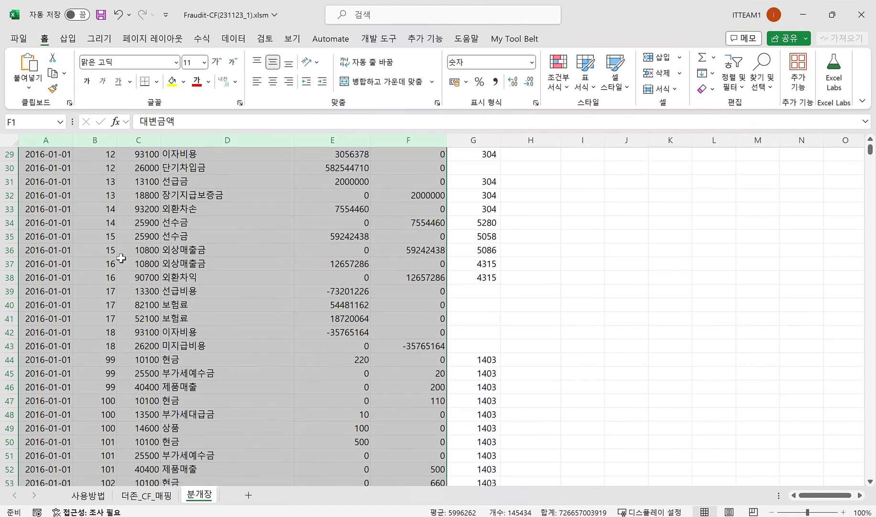
scroll(119, 254, "up", 9)
left_click(460, 251)
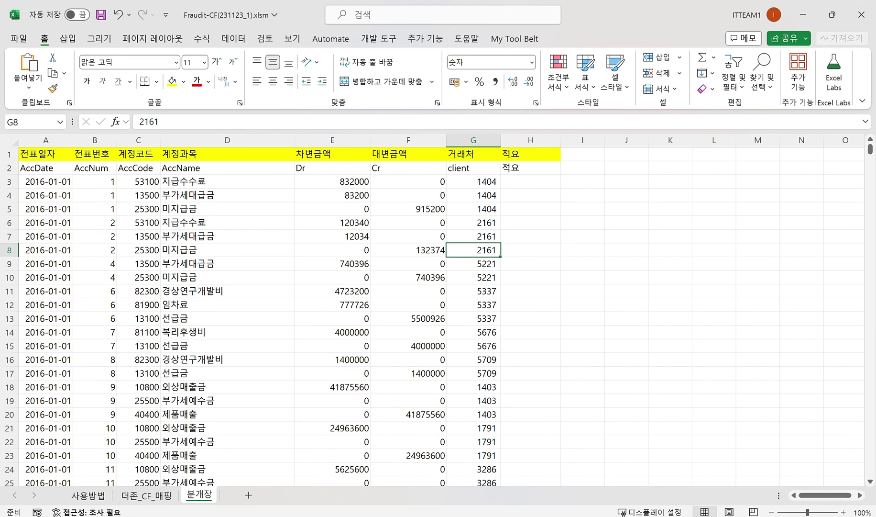
Switch to the 분개장형식사례.xlsx workbook and examine the blank 일자 and 번호 cells on 분개장1 and the two account-code columns on 분개장2
mouse_move(326, 505)
left_click(313, 480)
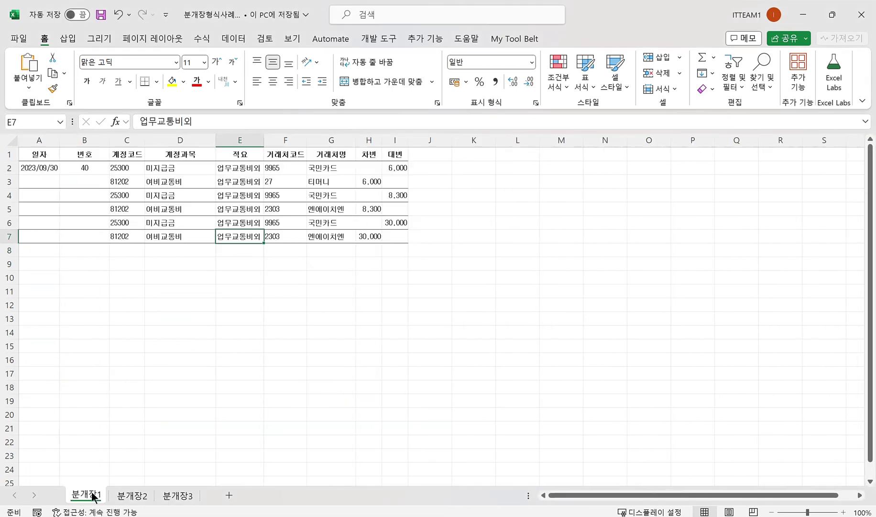
left_click_drag(35, 181, 94, 237)
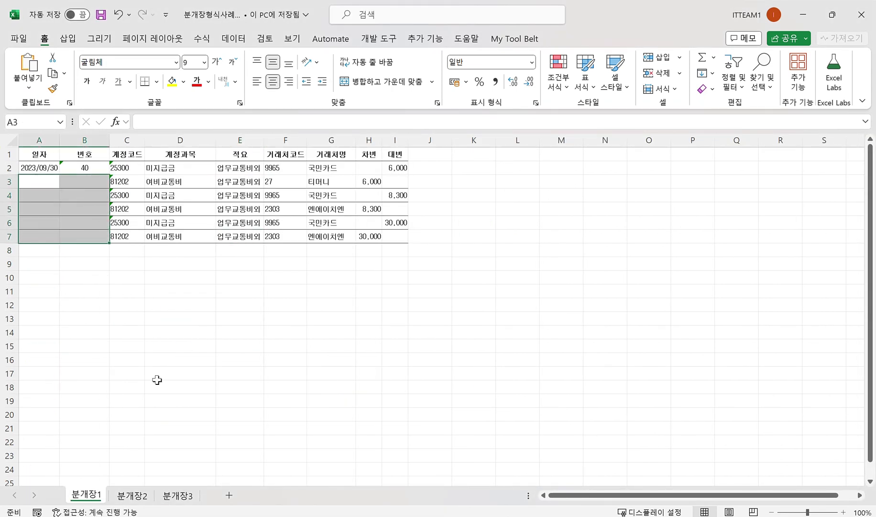
left_click(140, 498)
left_click_drag(222, 184, 269, 193)
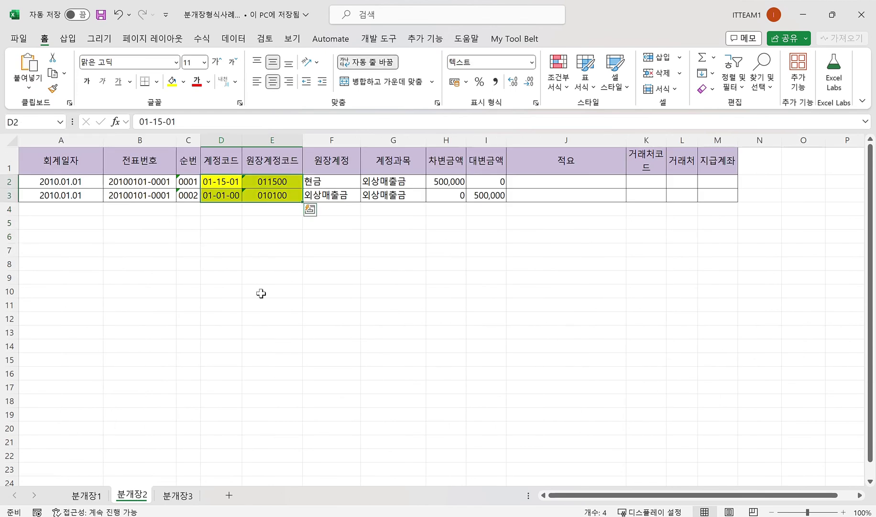
On the 분개장3 sheet, examine the blank 일자 and 전표번호 cells and the separate 차변계정과목 and 대변계정과목 columns
left_click(179, 495)
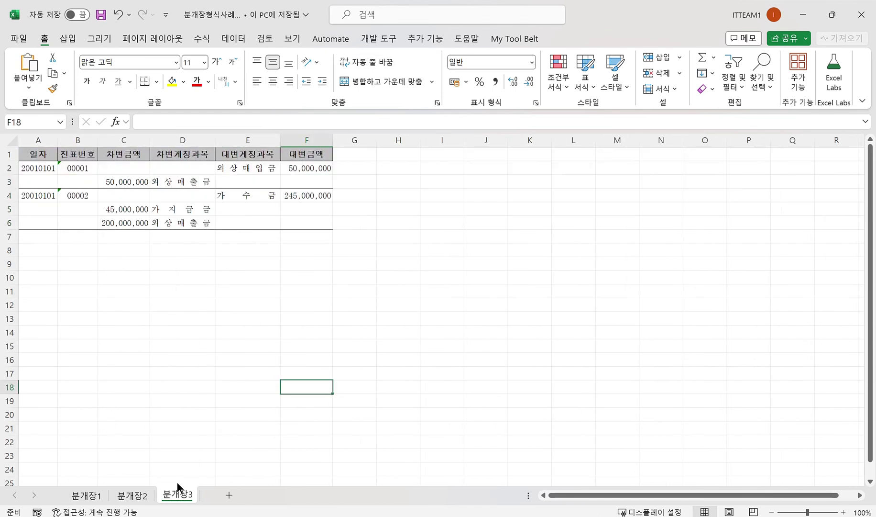
left_click_drag(42, 180, 82, 182)
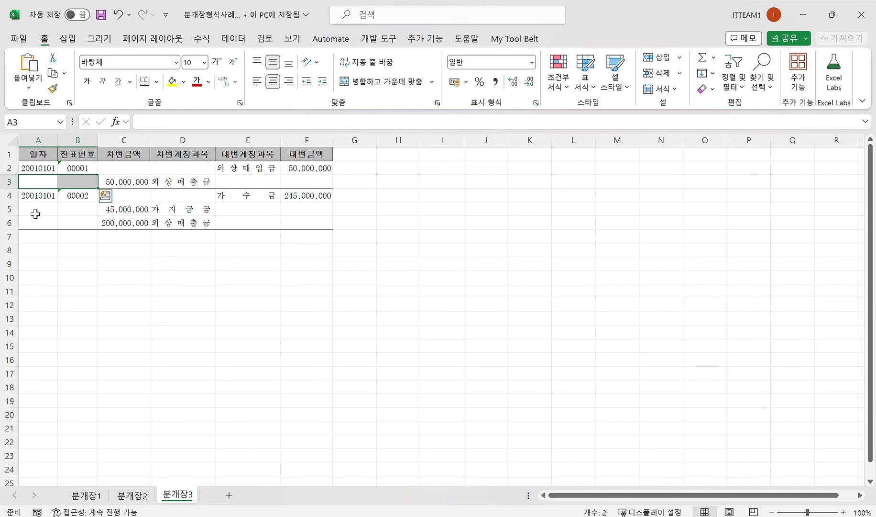
left_click_drag(36, 211, 71, 219)
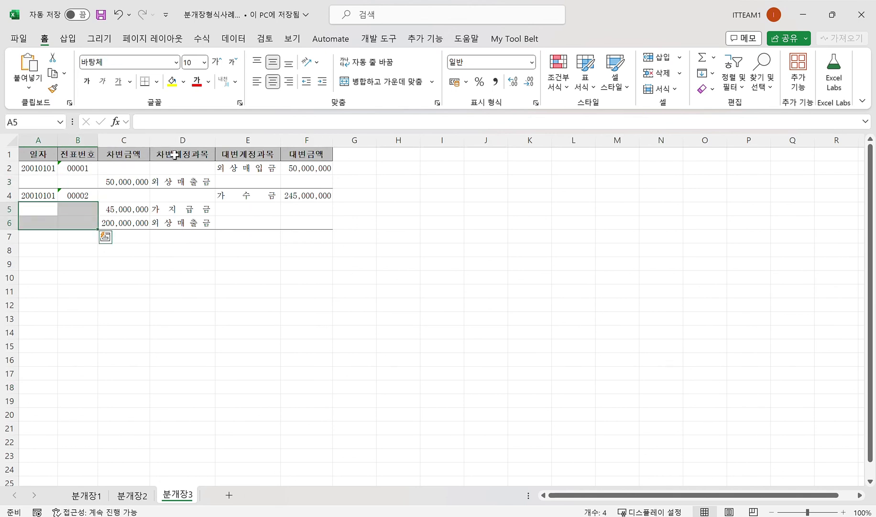
left_click_drag(172, 153, 185, 224)
left_click_drag(241, 154, 251, 220)
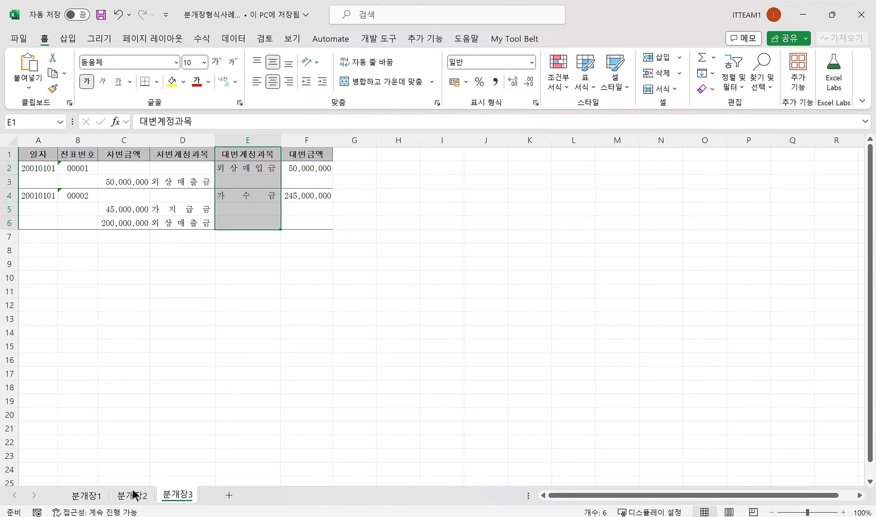
Return to the Fraudit-CF workbook and check the original journal header row starting at A2 on the 분개장 sheet
mouse_move(183, 516)
mouse_move(290, 516)
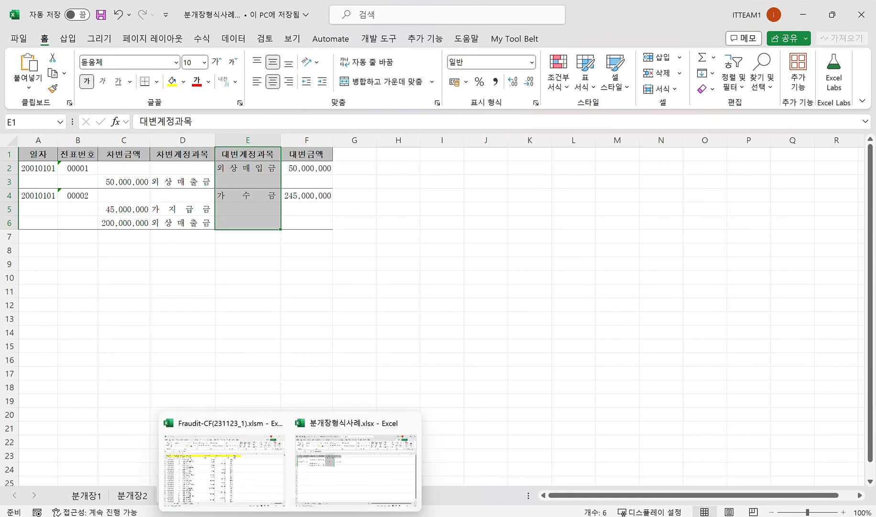
left_click(260, 489)
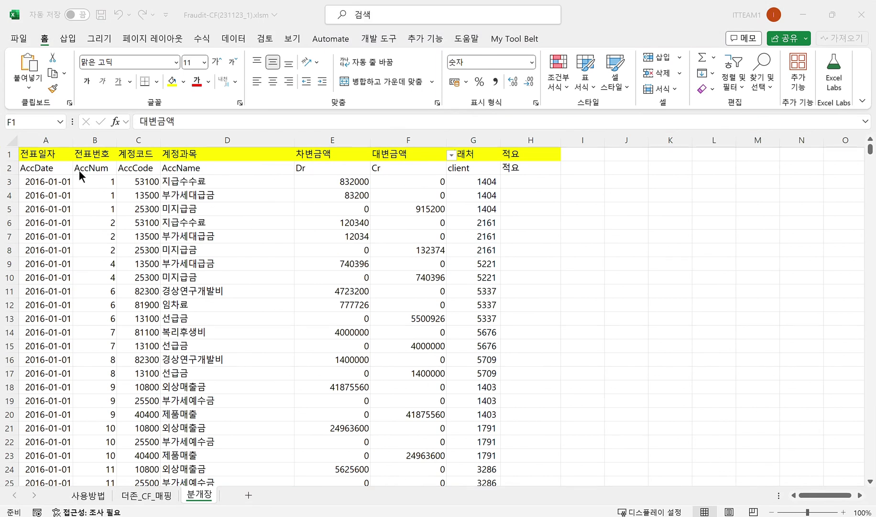
left_click(52, 171)
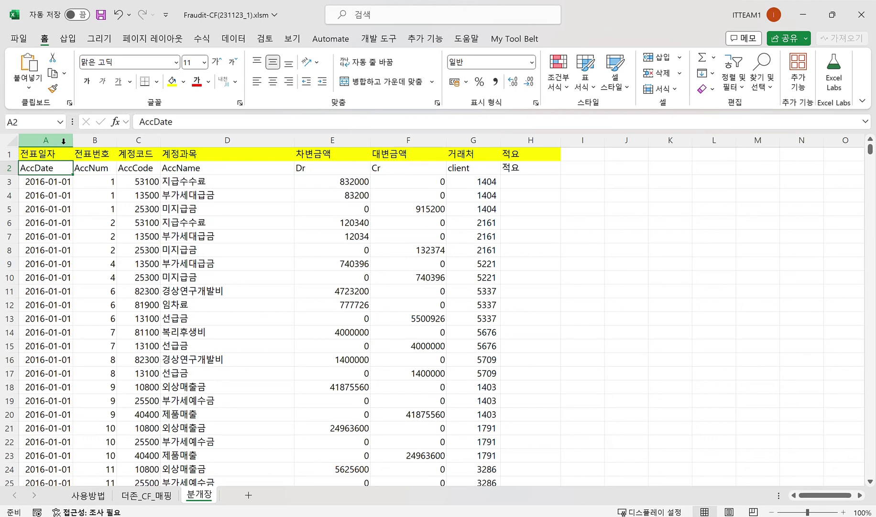
left_click(9, 168)
left_click(45, 167)
Review the standard column names offered for A1 and map the AccDate column to 전표일자
left_click(60, 151)
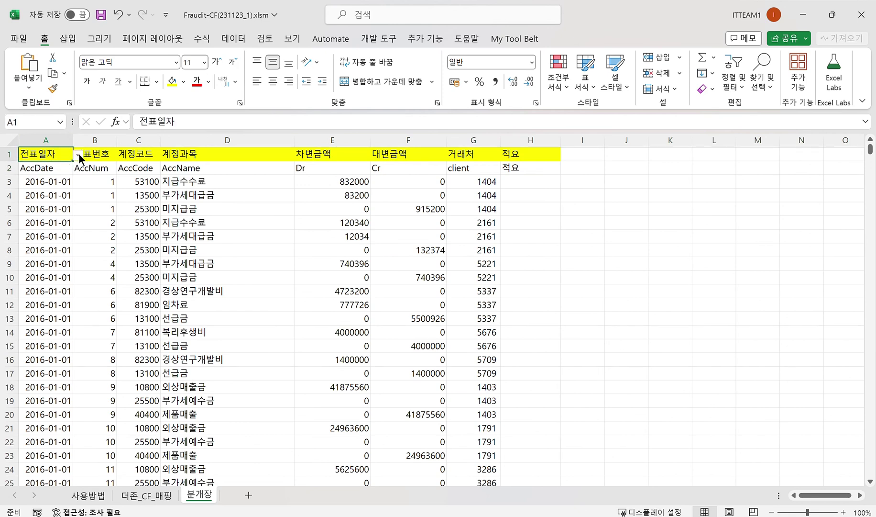
left_click(79, 155)
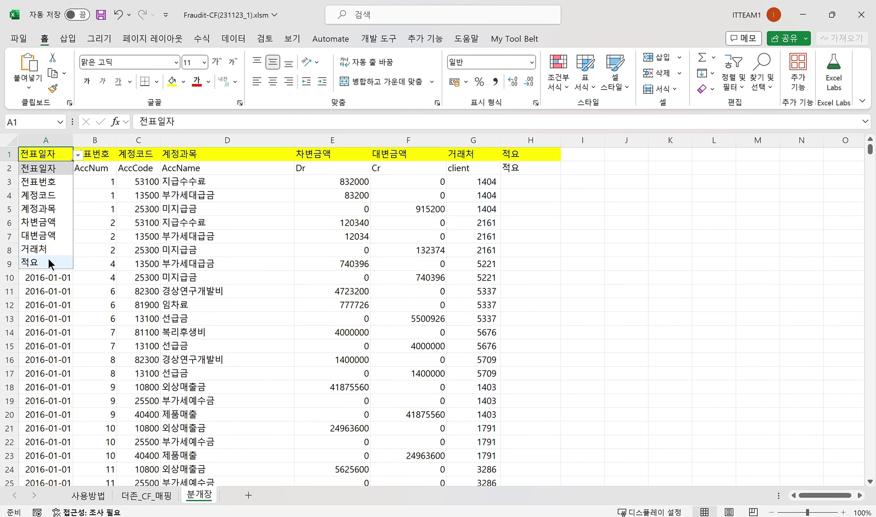
left_click(120, 222)
left_click(54, 169)
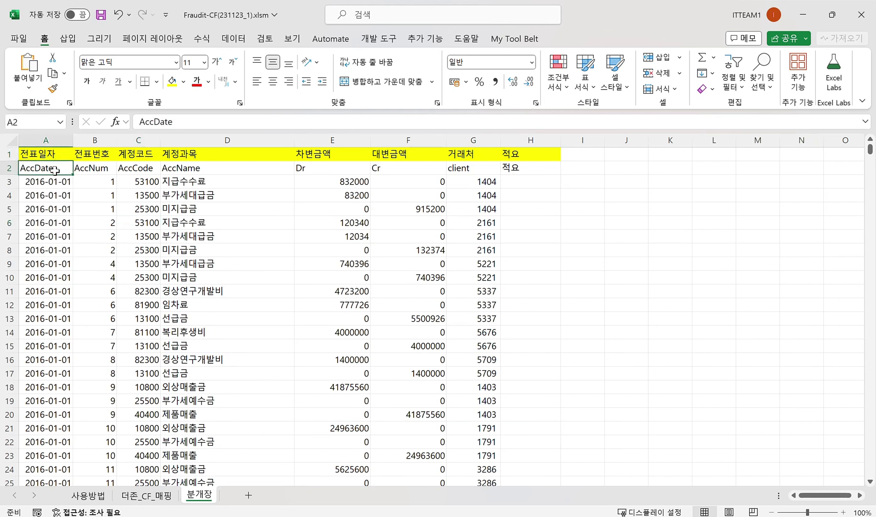
left_click(62, 153)
left_click(77, 155)
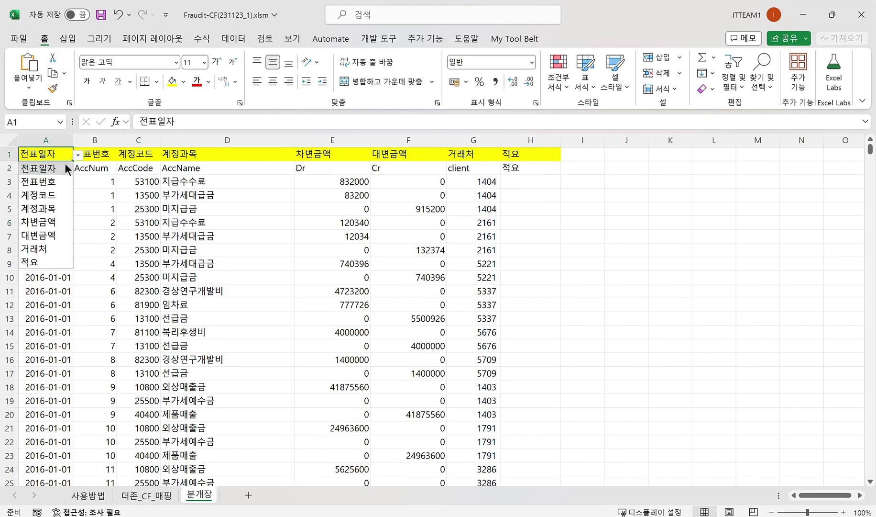
left_click(56, 166)
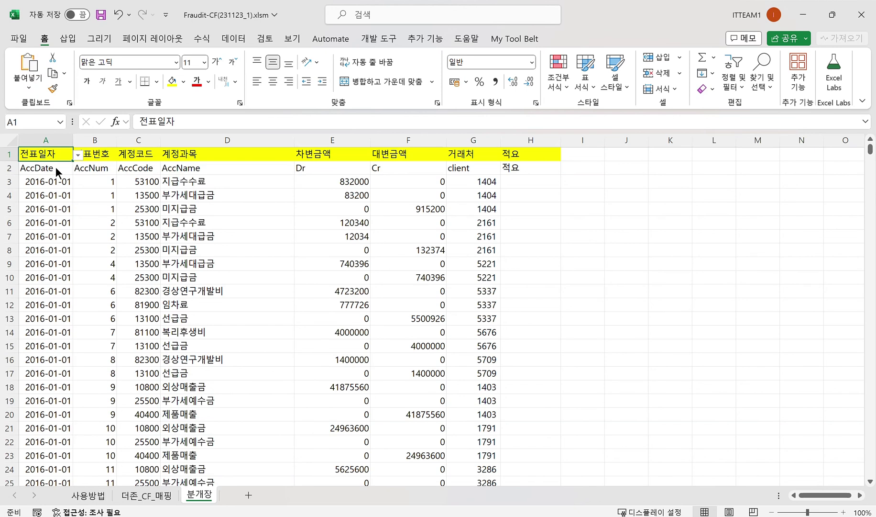
Check the mapped names in B1, C1 and D1 for the AccNum, AccCode and AccName columns
left_click(109, 154)
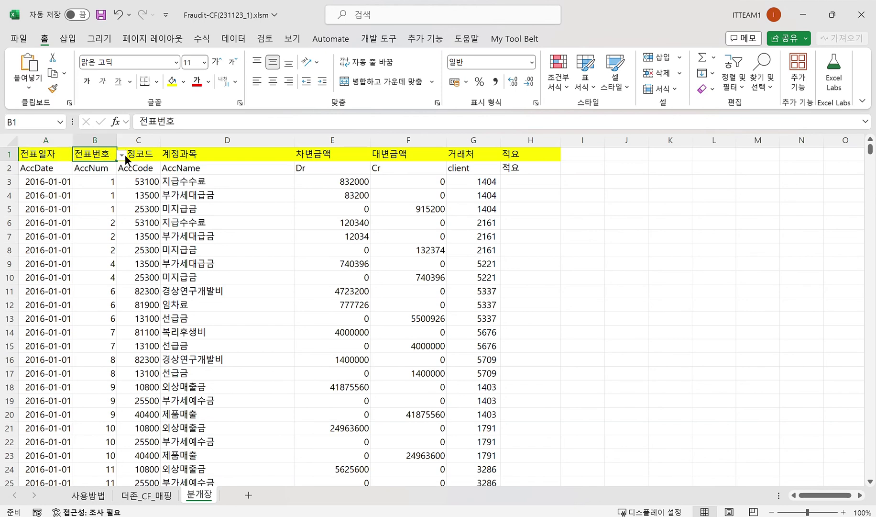
left_click(122, 155)
left_click(119, 154)
left_click(143, 153)
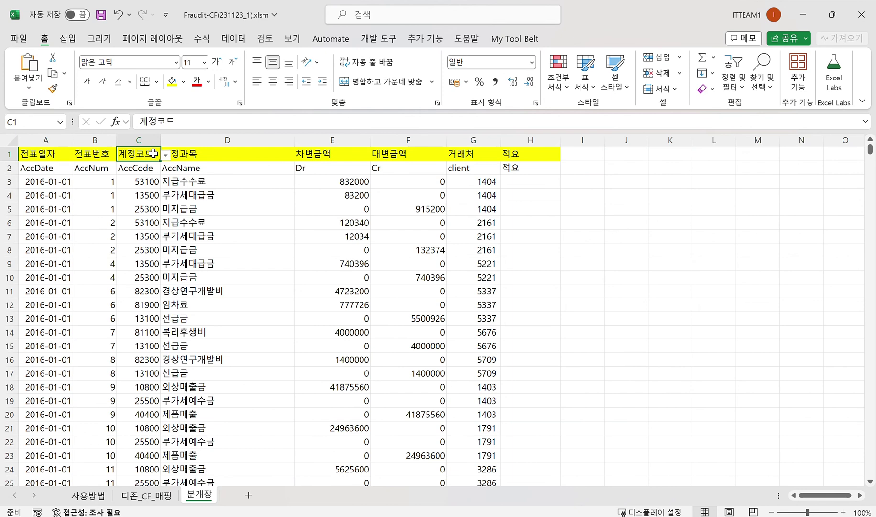
left_click(164, 153)
left_click(200, 151)
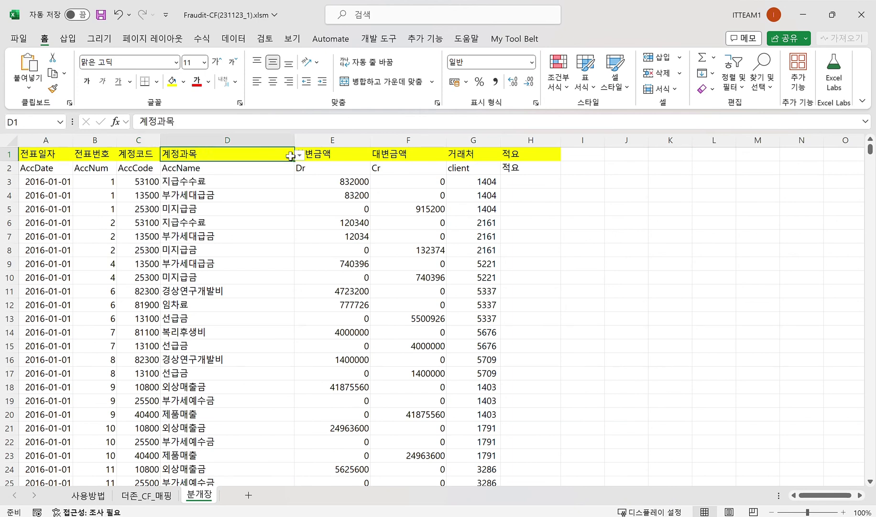
left_click(303, 156)
left_click(303, 155)
Go back to the 사용방법 sheet, dismiss the message, and check the 시트 확인 status of step 1
left_click(91, 495)
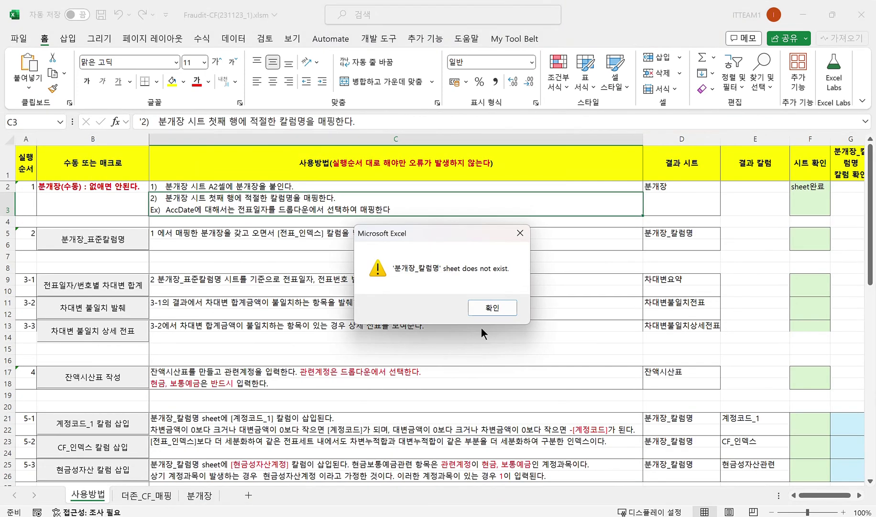
left_click(482, 307)
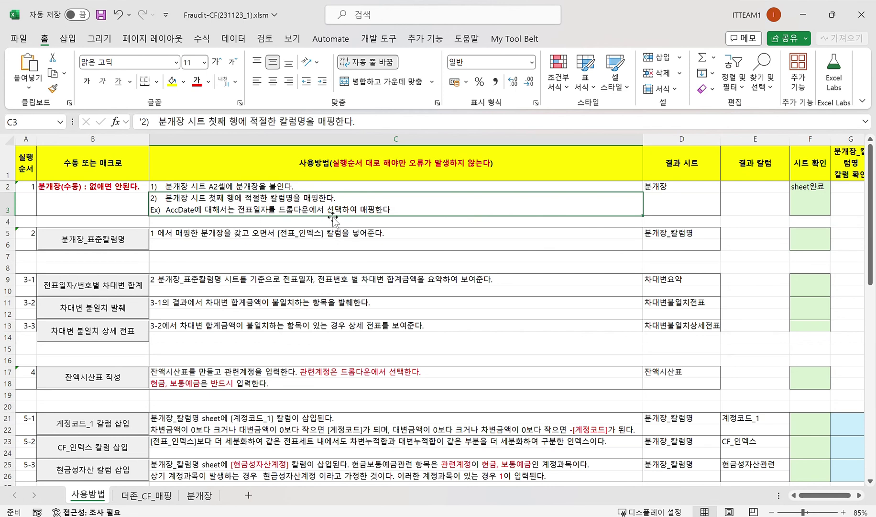
left_click(804, 160)
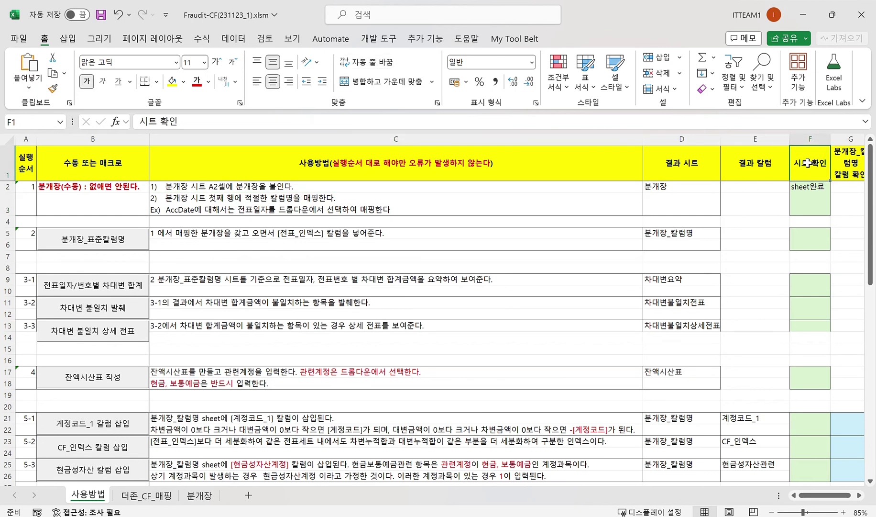
left_click(817, 194)
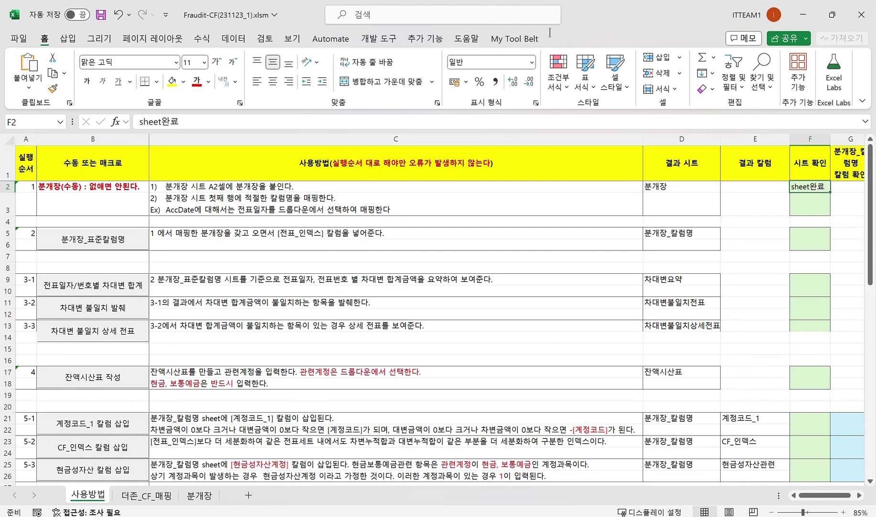
Run the step 2 macro 분개장_표준칼럼명 and inspect columns A to H and the 전표_인덱스 column of the resulting sheet
left_click(26, 235)
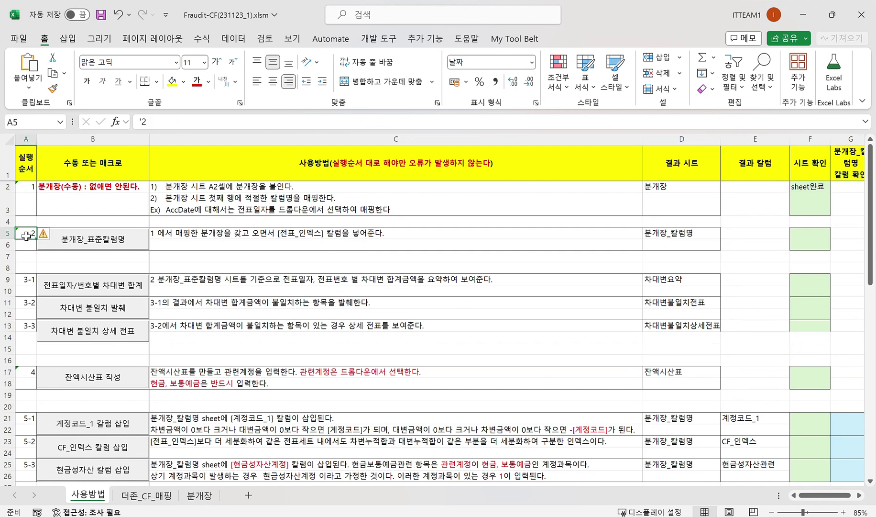
left_click(123, 246)
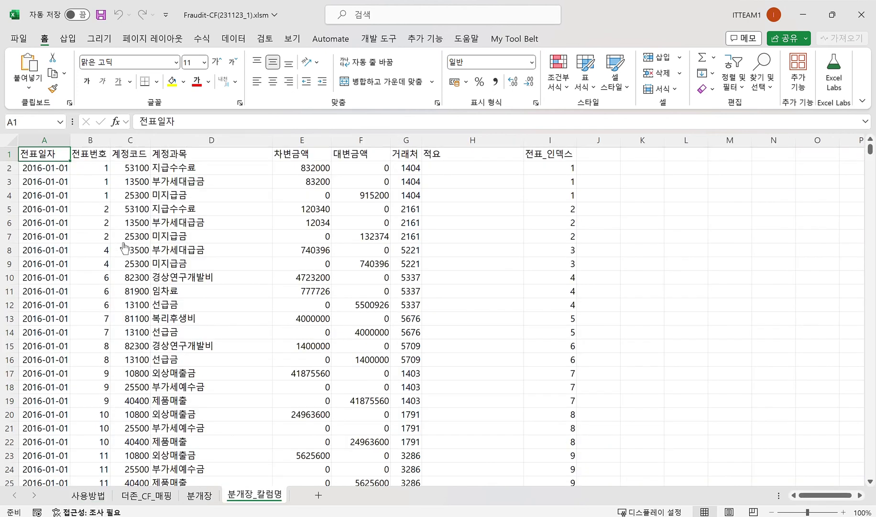
left_click_drag(471, 140, 43, 140)
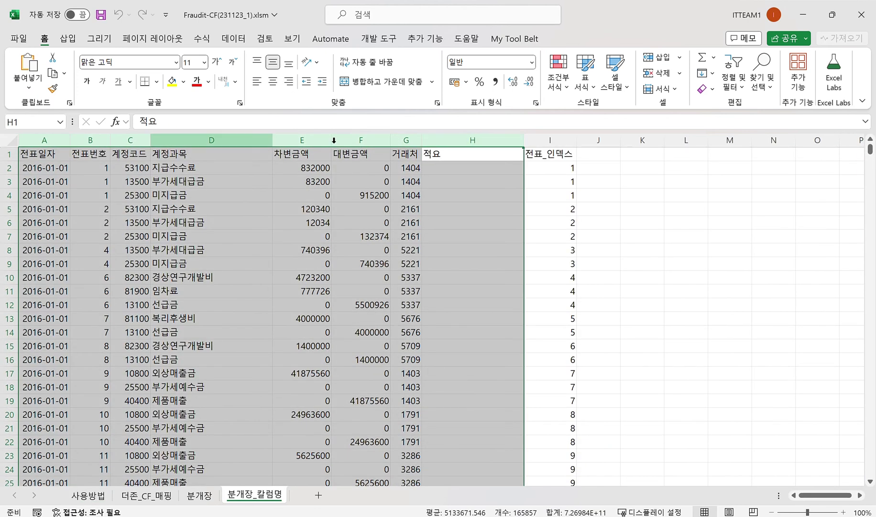
left_click(570, 140)
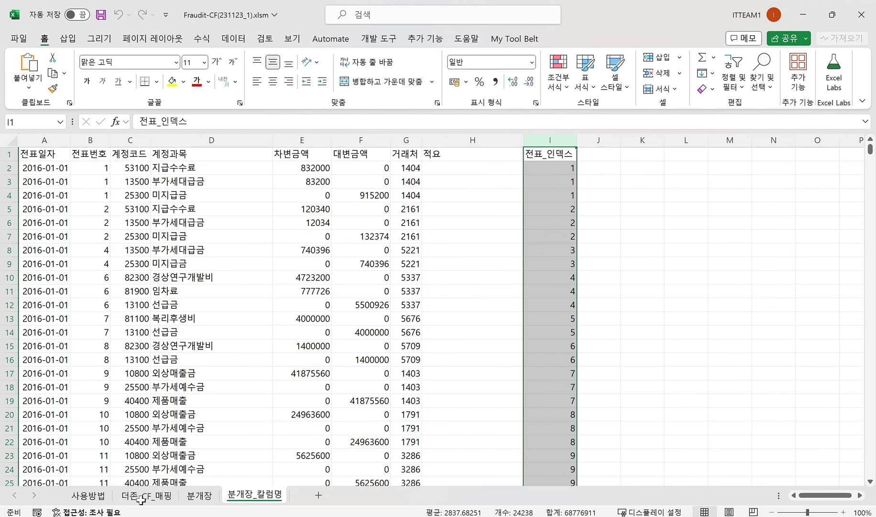
Return to the 사용방법 sheet and compare the 시트 확인 status of step 2 with the entry for step 3-1
left_click(98, 496)
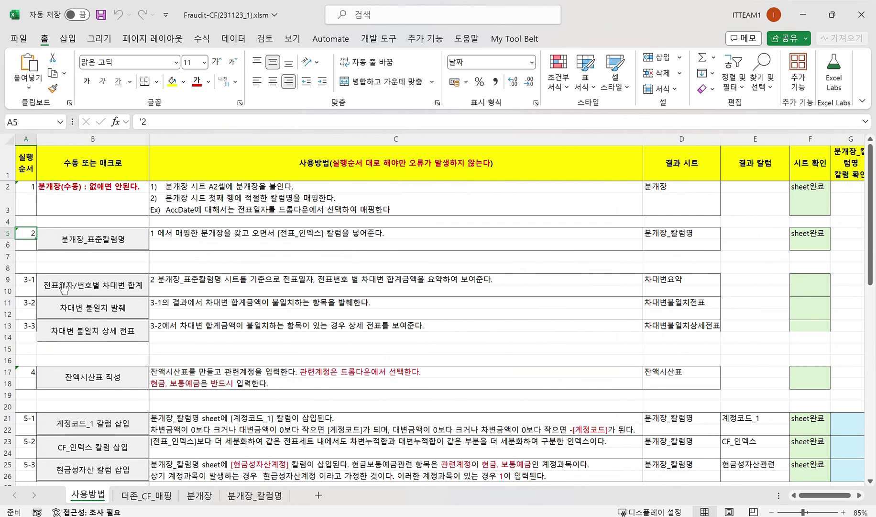
left_click(20, 279)
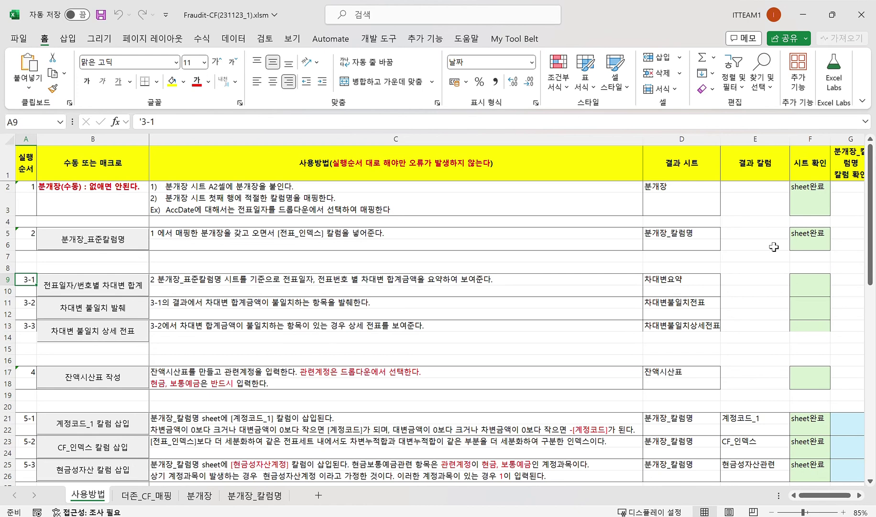
left_click(805, 235)
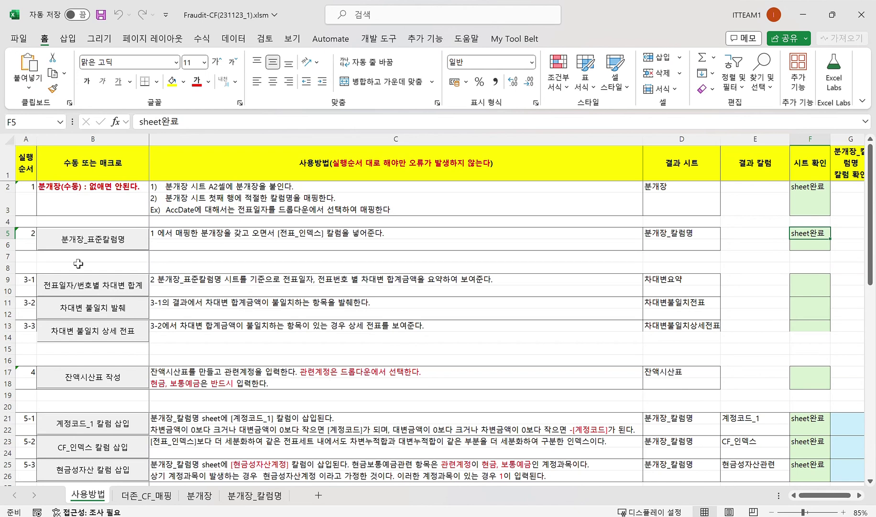
left_click(28, 233)
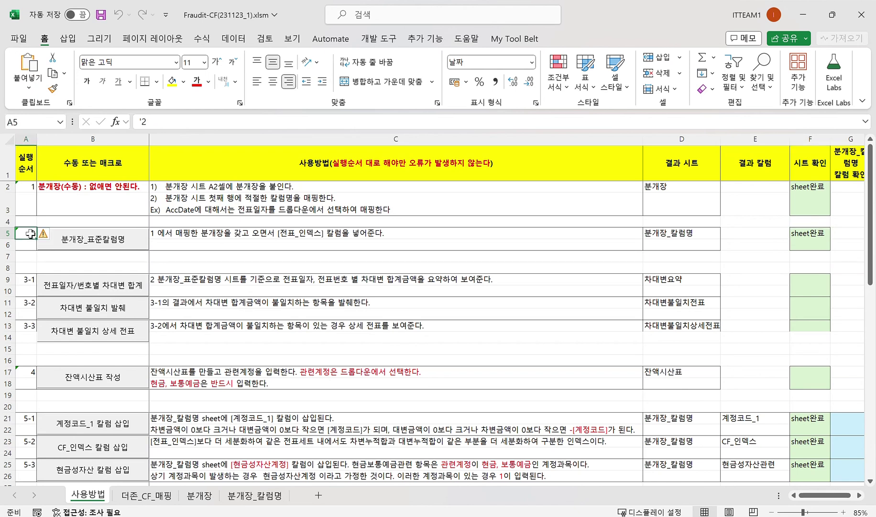
Run the step 3-1 macro 전표일자/번호별 차대변 합계 and review the column headers A1:D1 of the 차대변요약 sheet
left_click(103, 285)
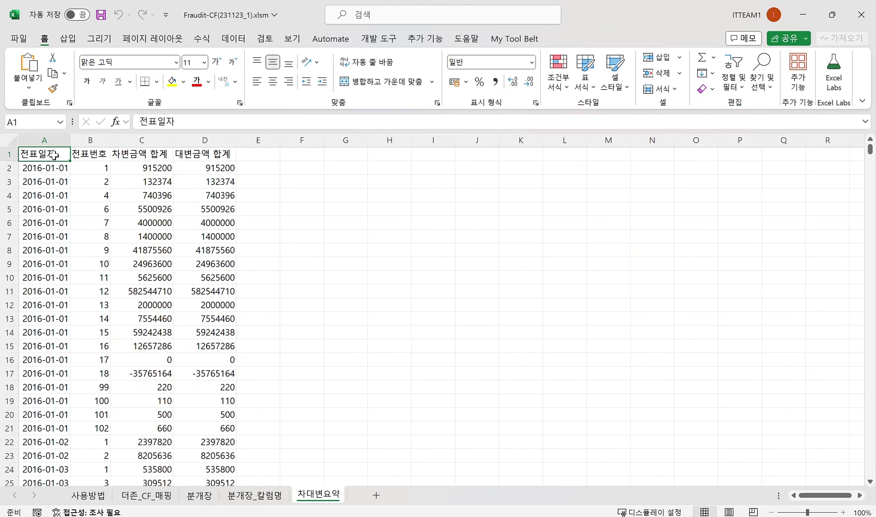
left_click_drag(57, 154, 208, 154)
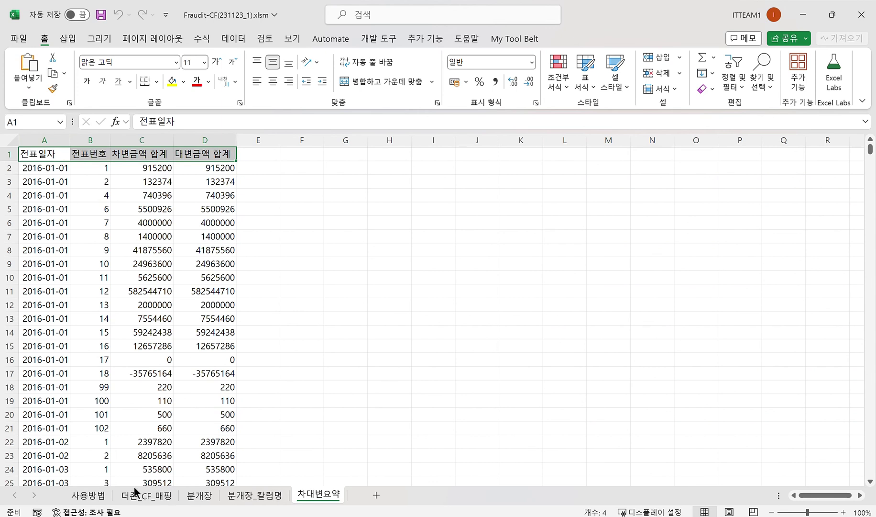
Introduce a deliberate debit error in the 분개장 sheet by setting 차변금액 cell E3 to 832001
left_click(204, 499)
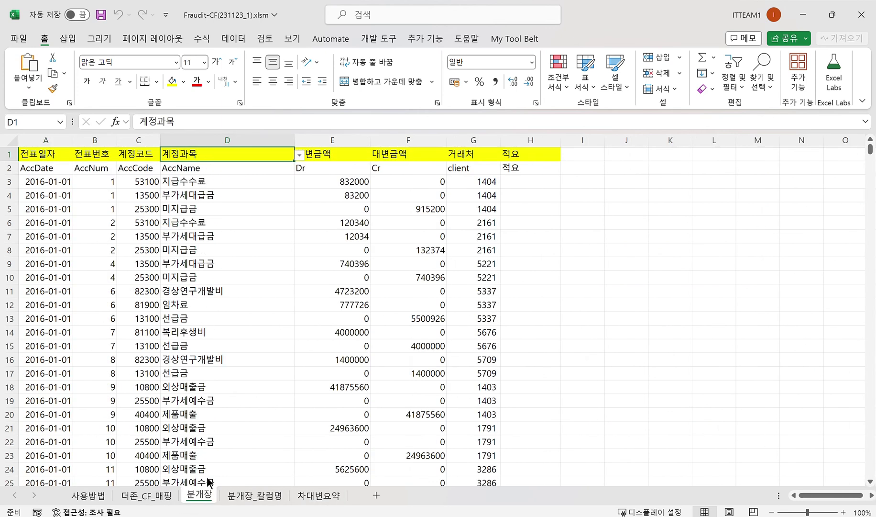
left_click(345, 181)
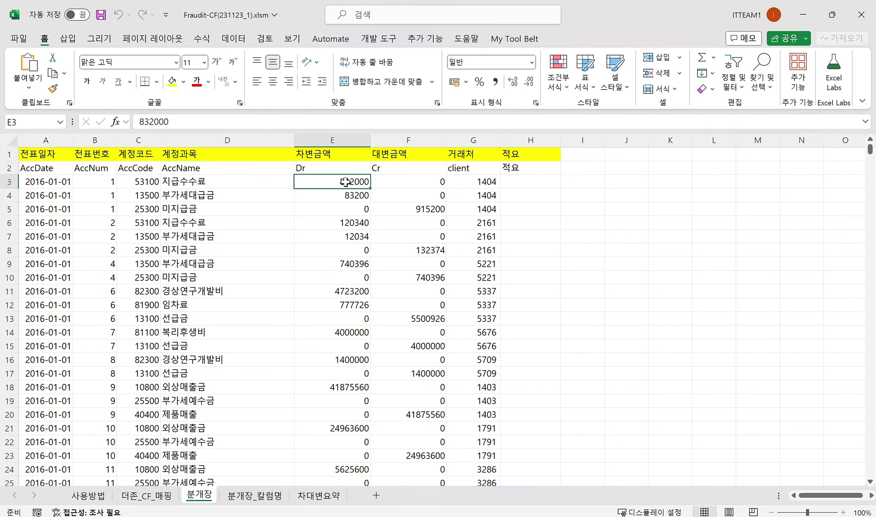
type("83")
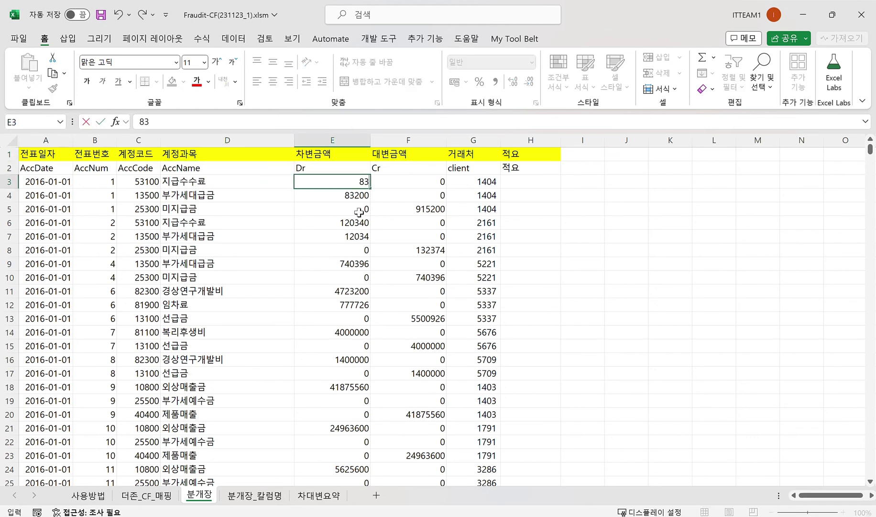
type("2001")
key("Return")
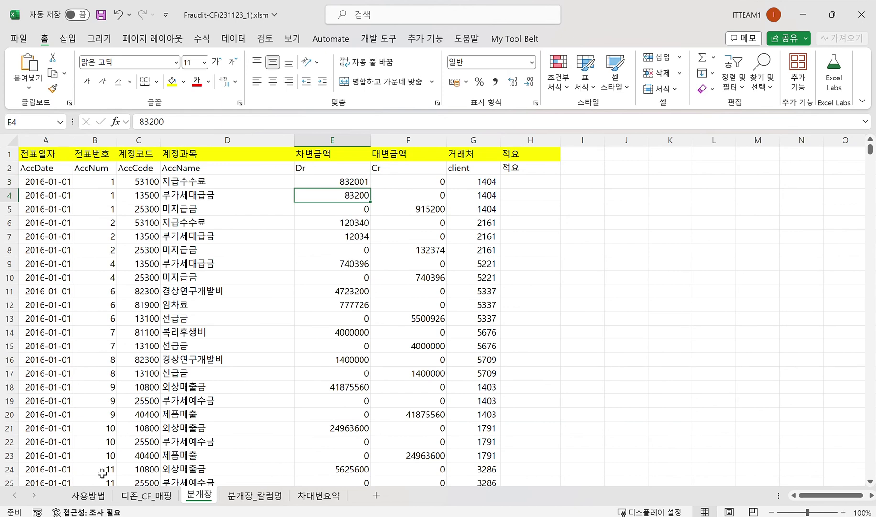
Rerun the step 2 macro 분개장_표준칼럼명 and the step 3-1 macro 전표일자/번호별 차대변 합계 on the altered journal
left_click(86, 495)
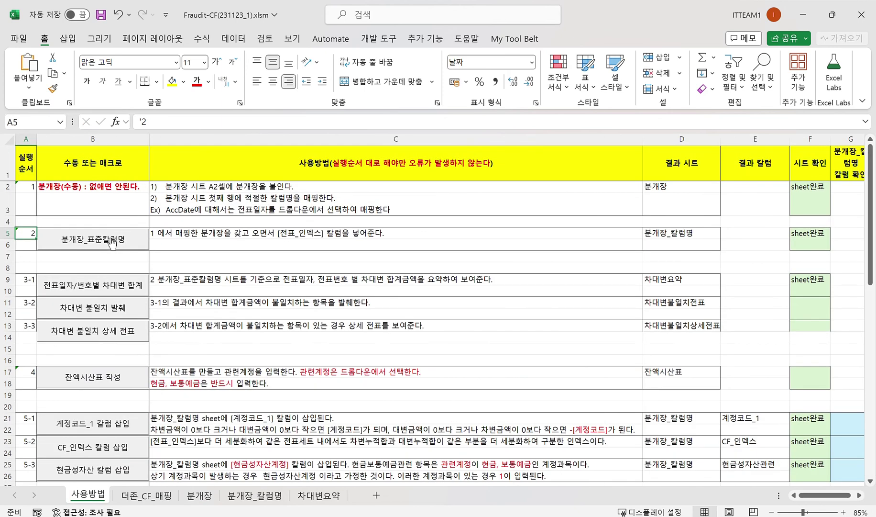
left_click(112, 242)
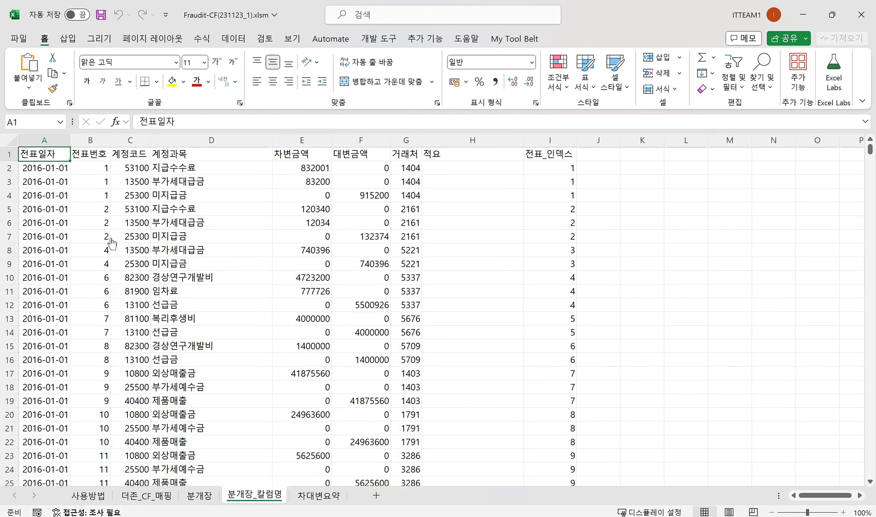
left_click(83, 495)
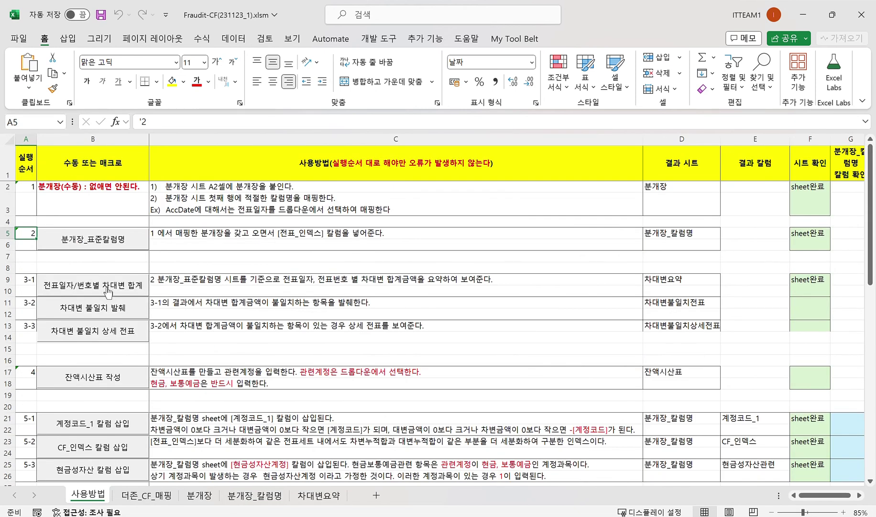
left_click(108, 290)
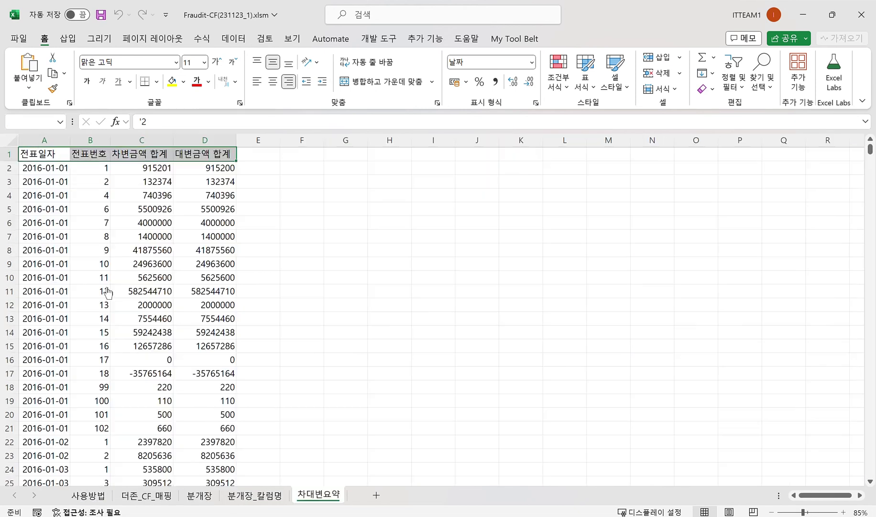
Run the step 3-2 macro 차대변 불일치 발췌 and the step 3-3 macro 차대변 불일치 상세 전표, acknowledging both messages
left_click(86, 495)
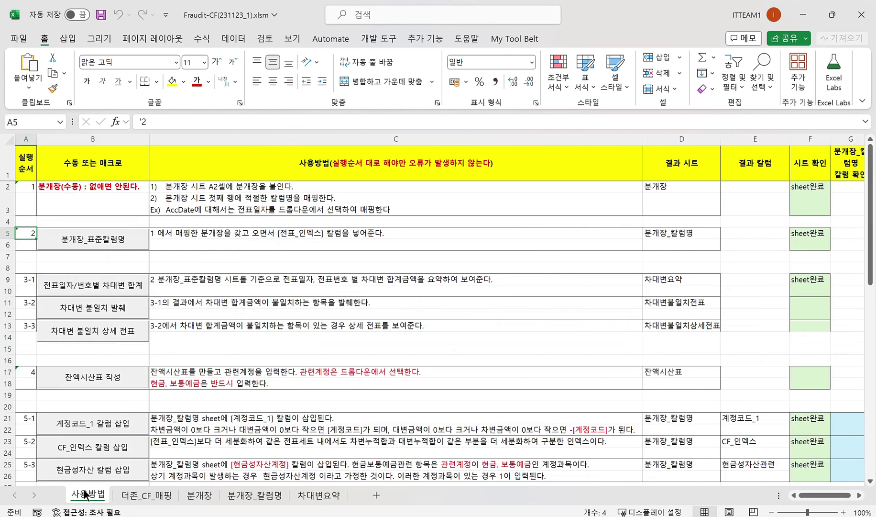
left_click(125, 316)
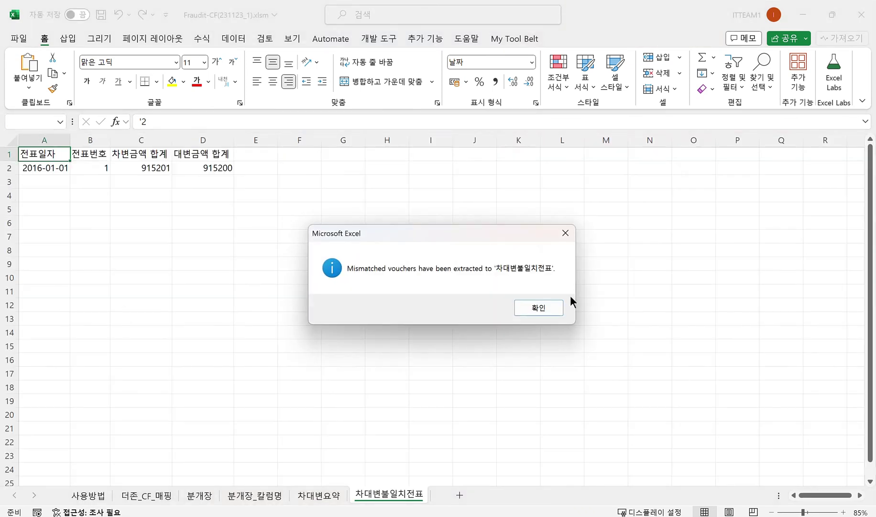
left_click(539, 307)
left_click(102, 495)
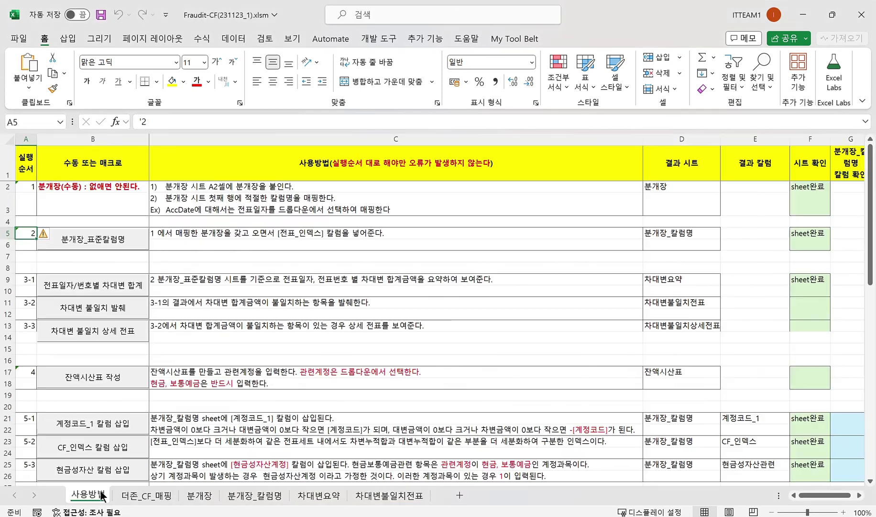
left_click(120, 337)
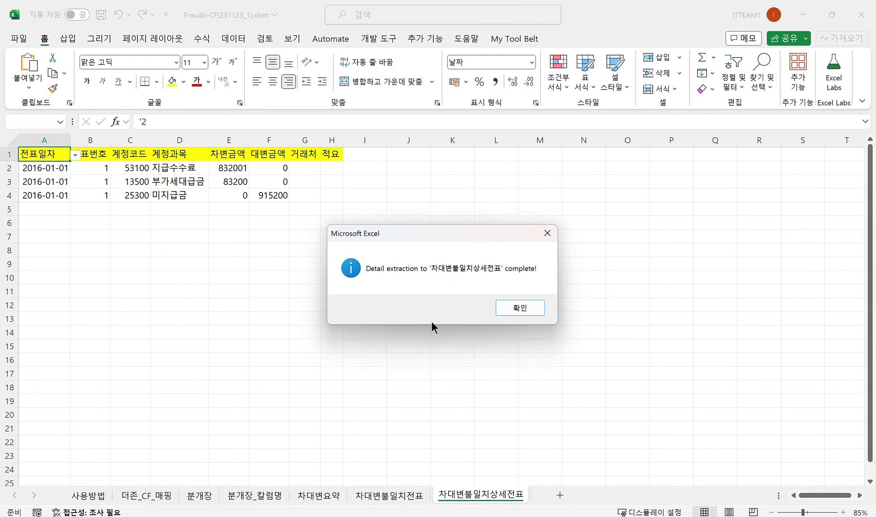
left_click(510, 305)
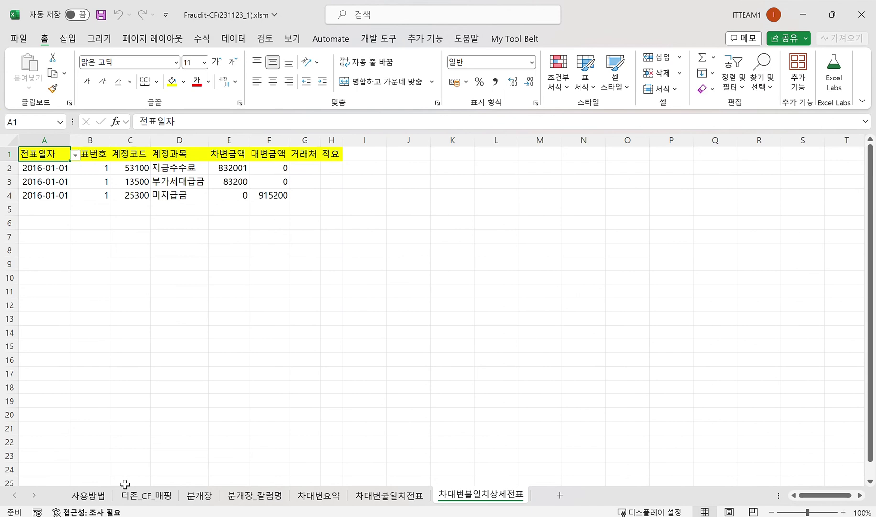
Restore 차변금액 cell E3 in the 분개장 sheet to 832000
left_click(183, 497)
left_click(342, 185)
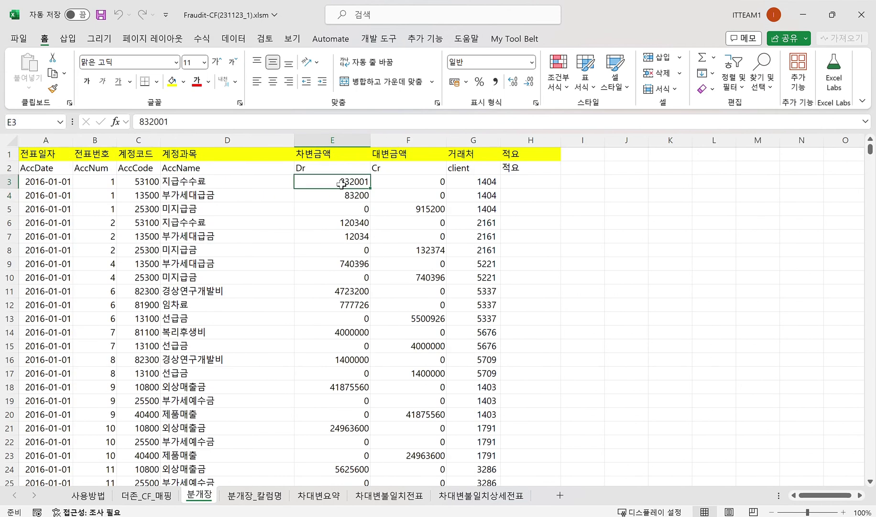
type("832000")
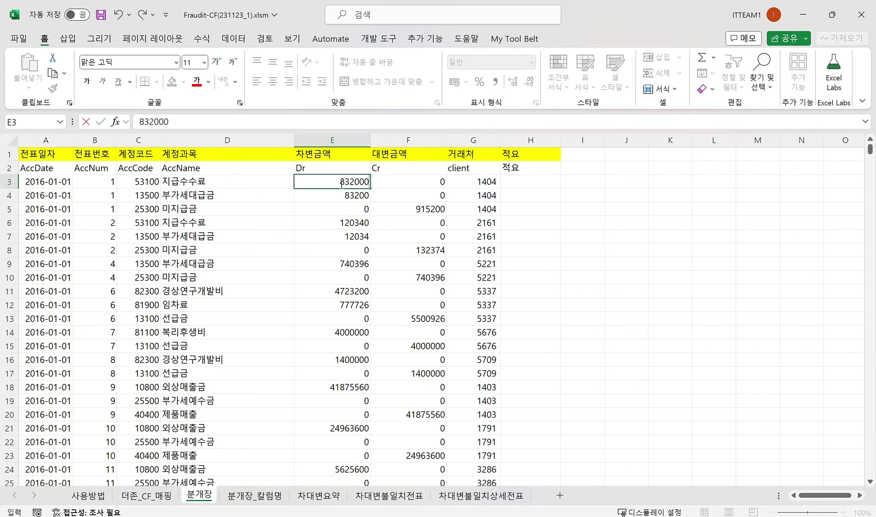
key("Return")
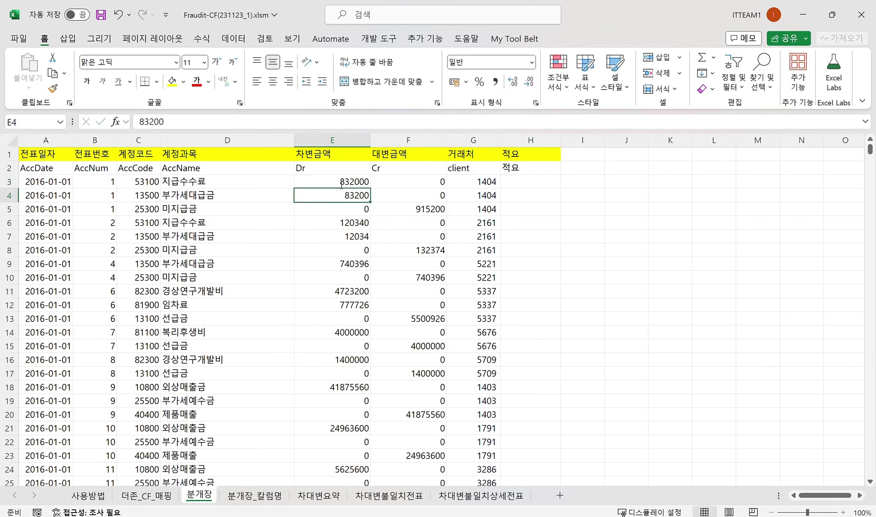
Regenerate the standardized journal and the per-voucher debit/credit summary from the corrected 분개장 with the step 2 and 3-1 macros
left_click(91, 495)
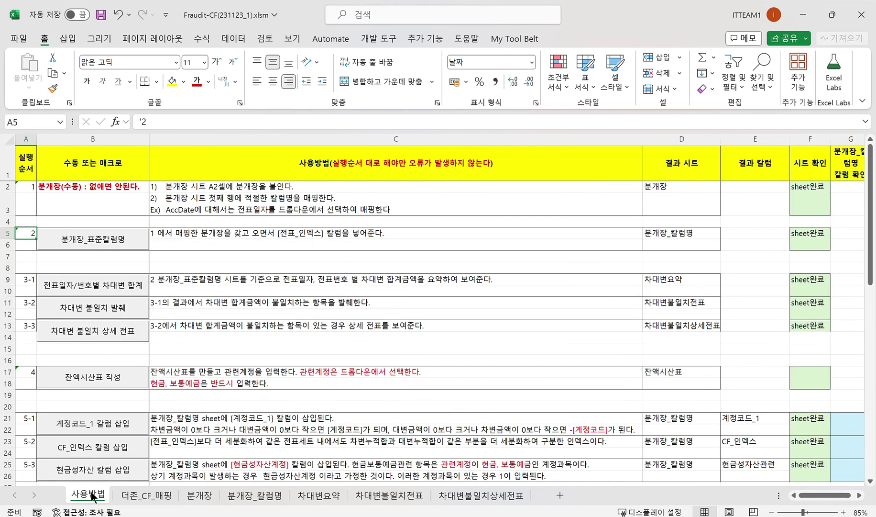
left_click(114, 246)
left_click(98, 497)
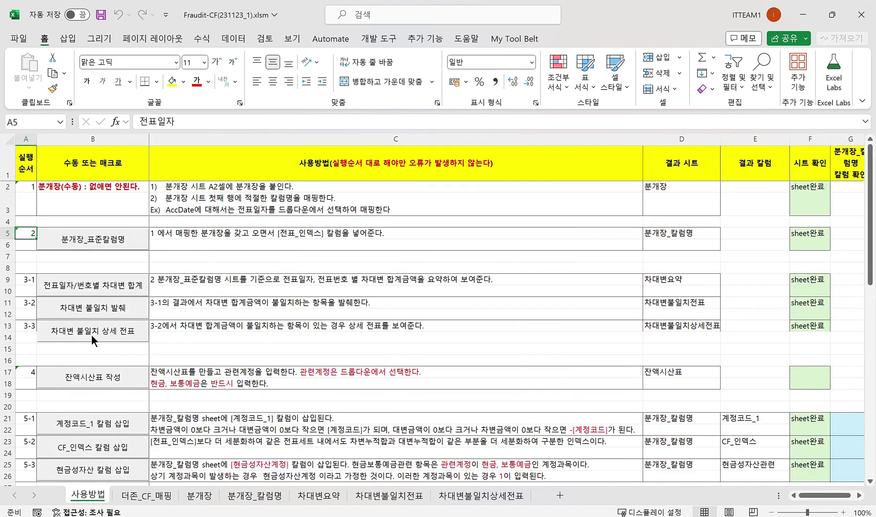
left_click(102, 292)
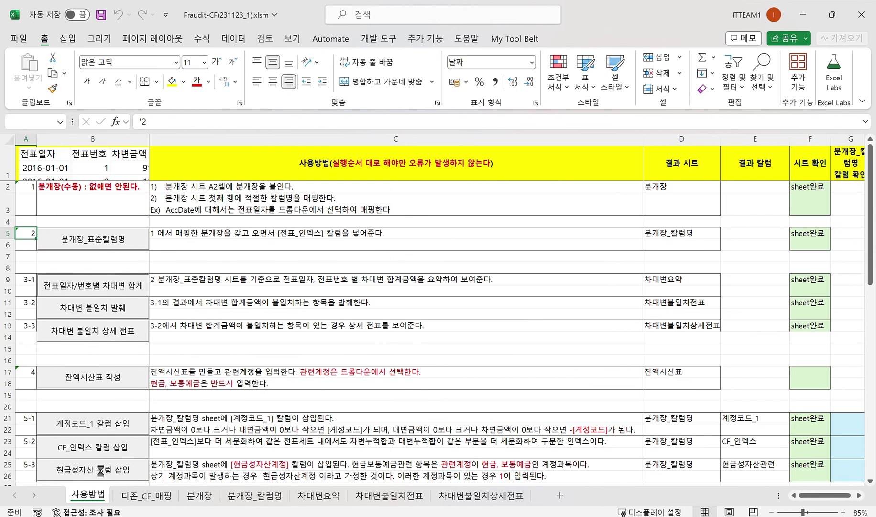
From the 사용방법 sheet, rerun the mismatch extraction (3-2) and mismatch detail (3-3) macros on the corrected data and acknowledge their messages
left_click(93, 495)
left_click(92, 307)
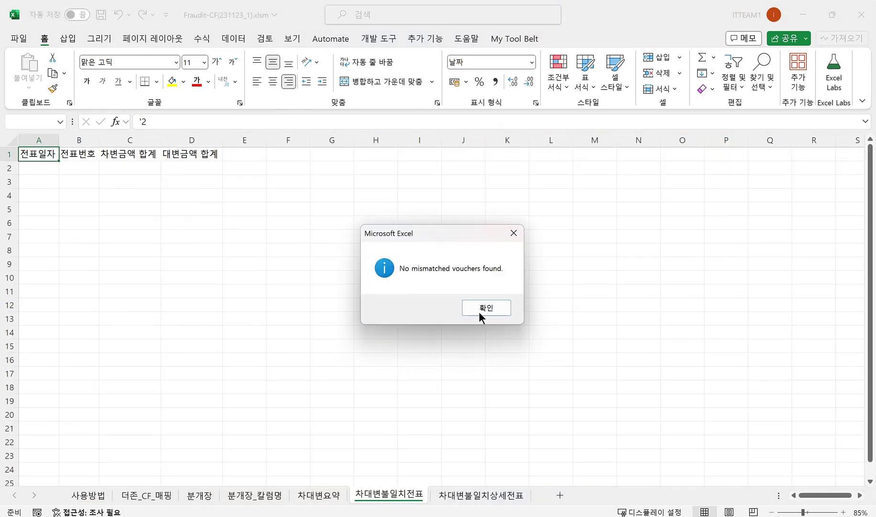
left_click(481, 306)
left_click(96, 495)
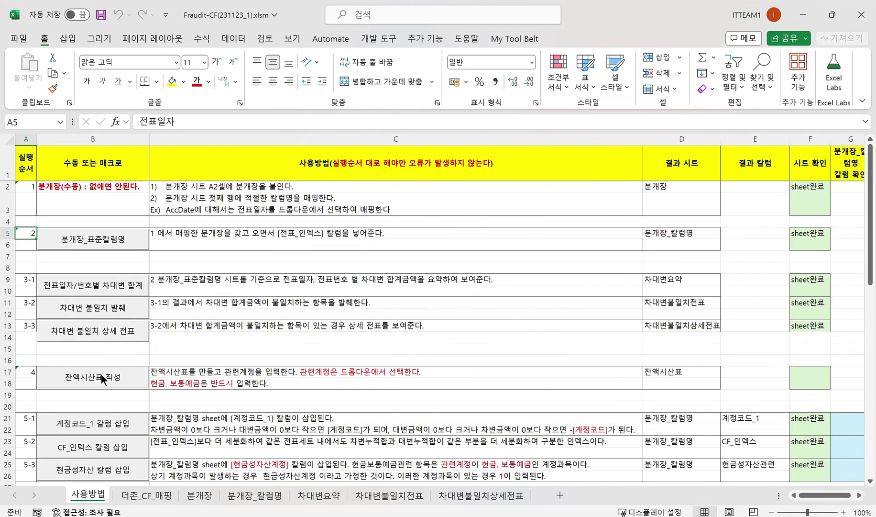
left_click(104, 335)
left_click(502, 306)
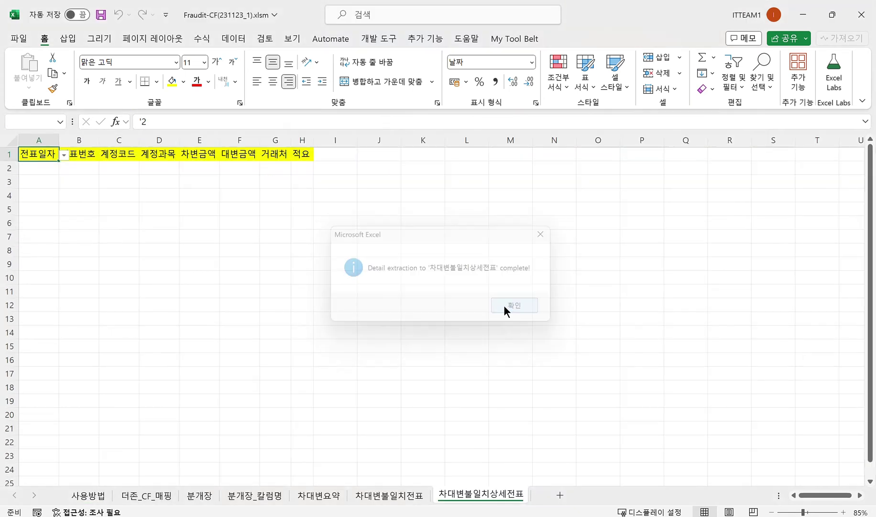
Create the trial balance with the step 4 macro 잔액시산표 작성 and acknowledge the 관련계정 매핑 message
left_click(93, 496)
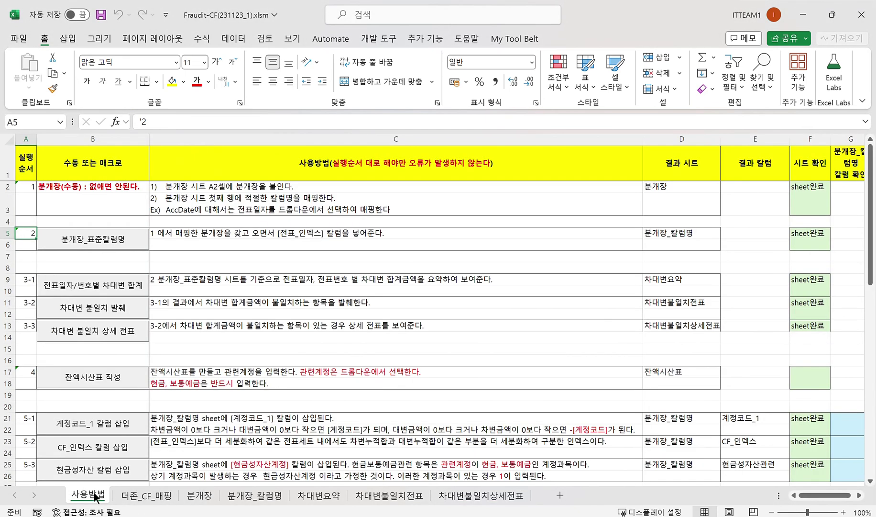
left_click(121, 379)
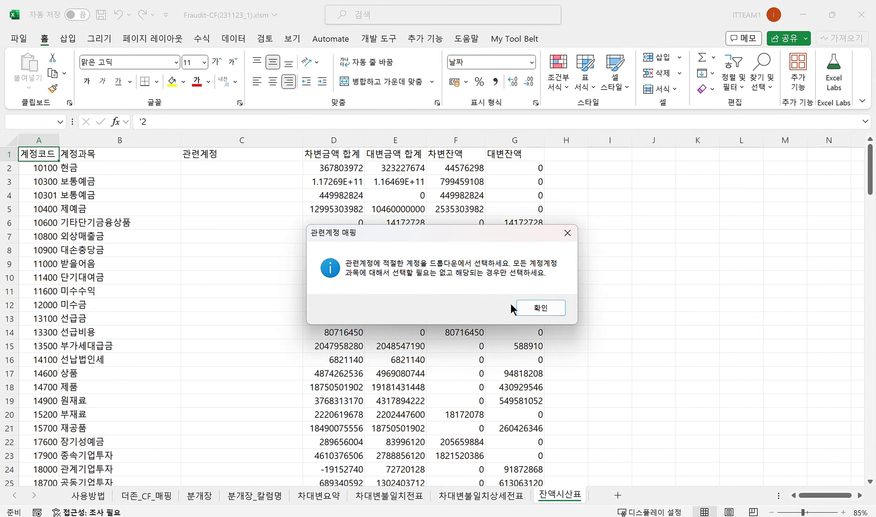
left_click(532, 306)
left_click(524, 307)
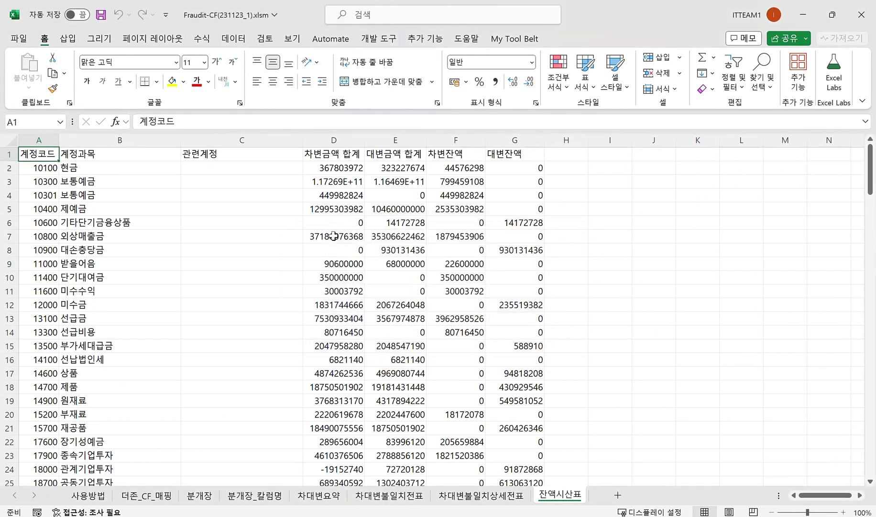
In the 관련계정 column of 잔액시산표, map account 10100 to 현금 and account 10300 to 보통예금
left_click(281, 167)
left_click(308, 171)
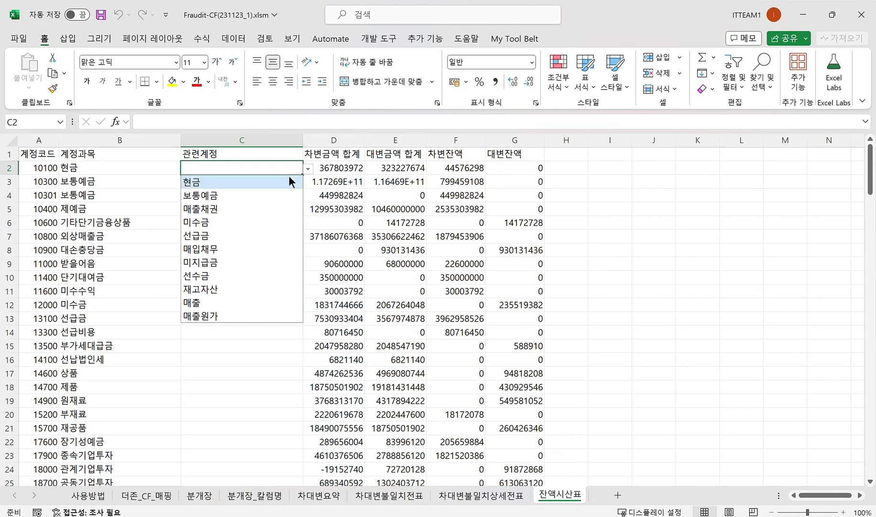
left_click(289, 178)
left_click(285, 179)
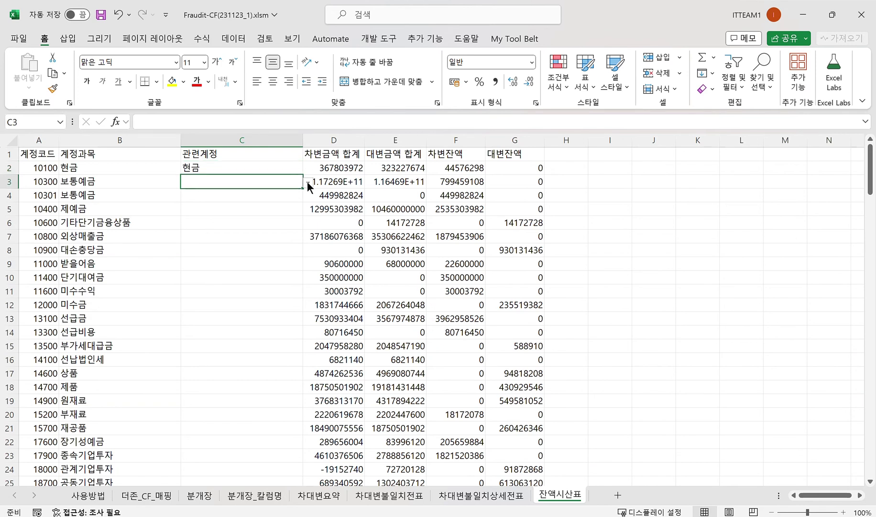
left_click(308, 181)
left_click(275, 210)
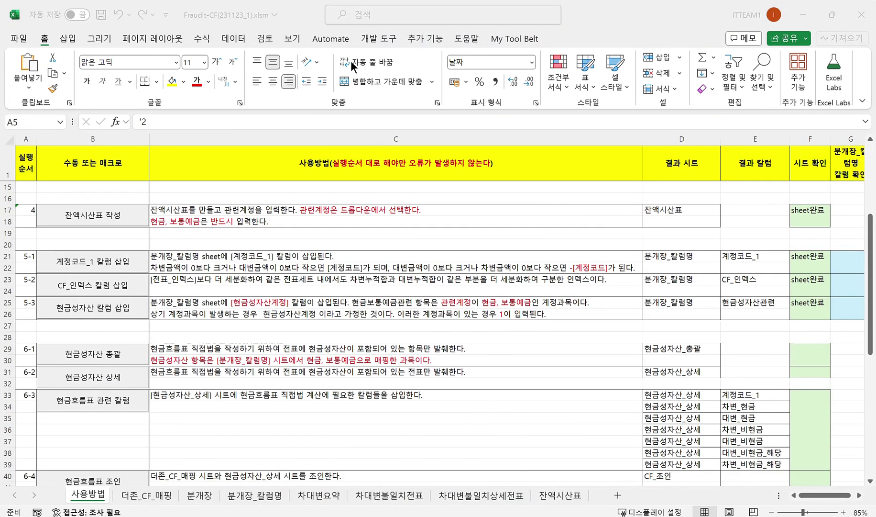
Add the 계정코드_1 and CF_인덱스 columns to the 분개장_칼럼명 sheet with the step 5-1 and 5-2 macros
left_click(96, 262)
left_click(122, 263)
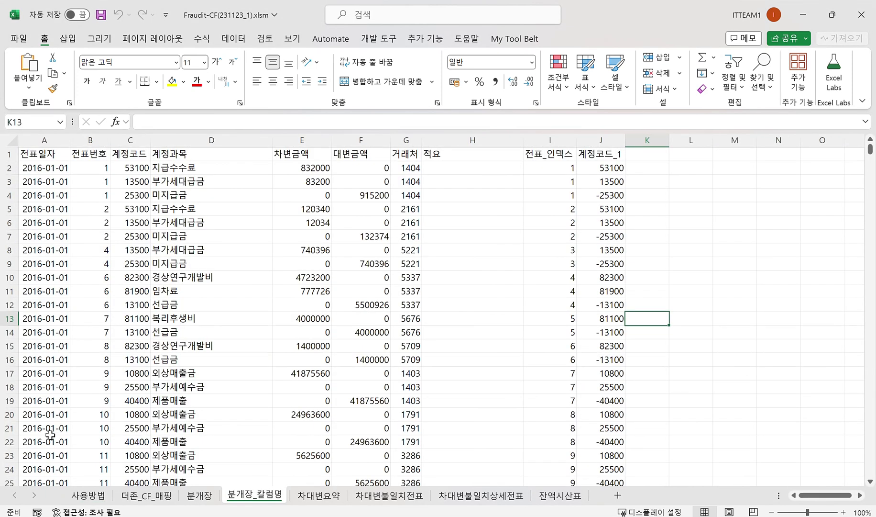
left_click(76, 495)
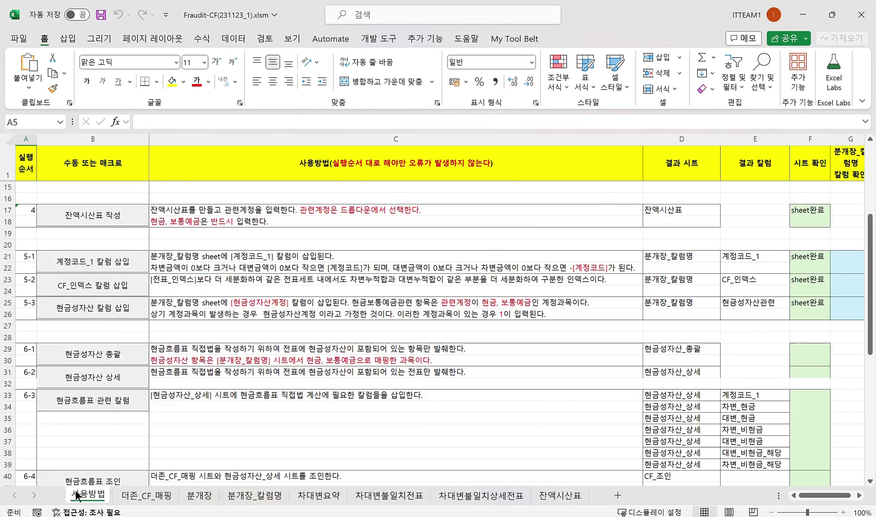
left_click(98, 287)
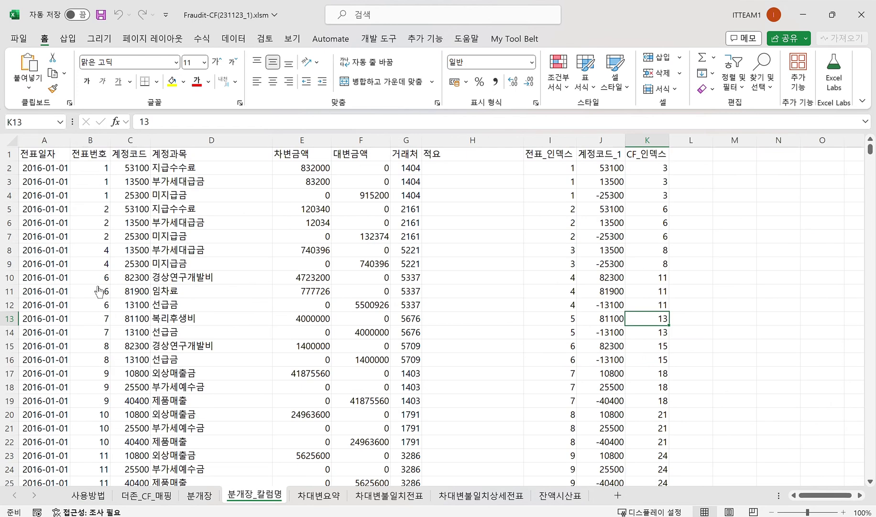
Insert the 현금성자산관련 column into 분개장_칼럼명 with the step 5-3 macro 현금성자산 칼럼 삽입 and acknowledge the message
left_click(91, 495)
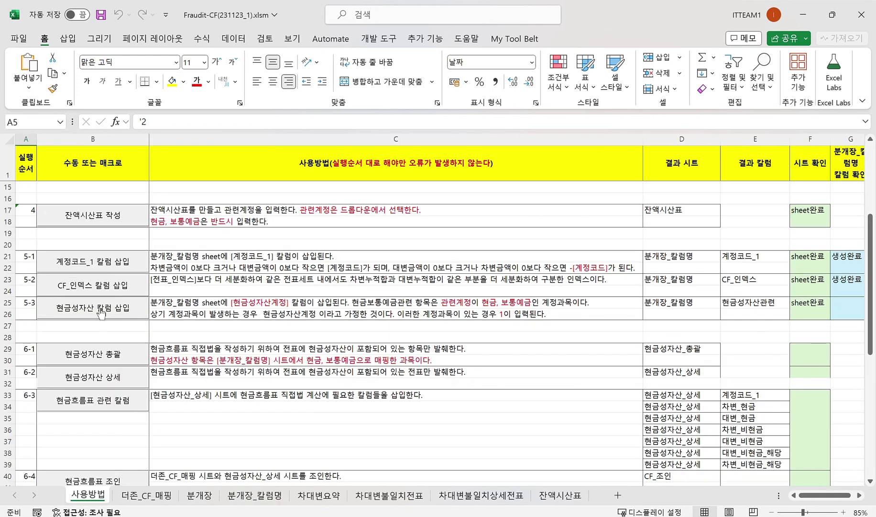
left_click(97, 308)
left_click(498, 309)
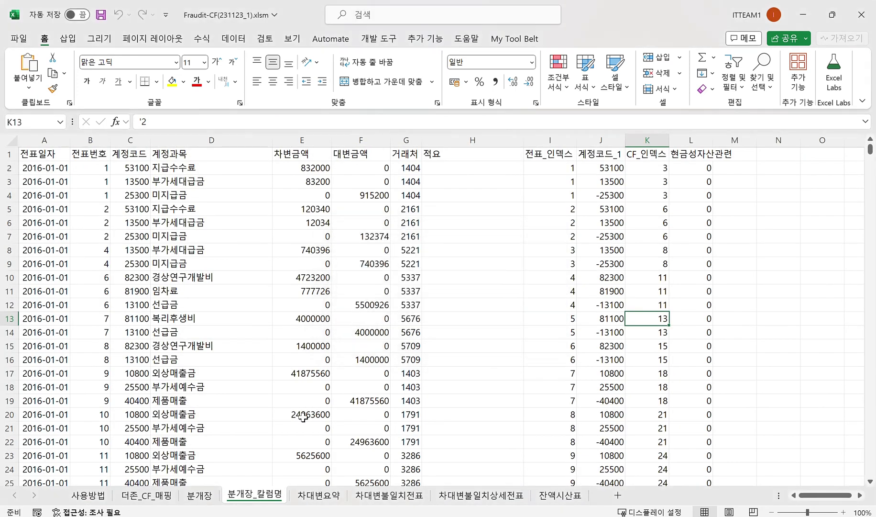
Return to the 사용방법 sheet and run the step 6-1 macro 현금성자산 총괄
left_click(99, 495)
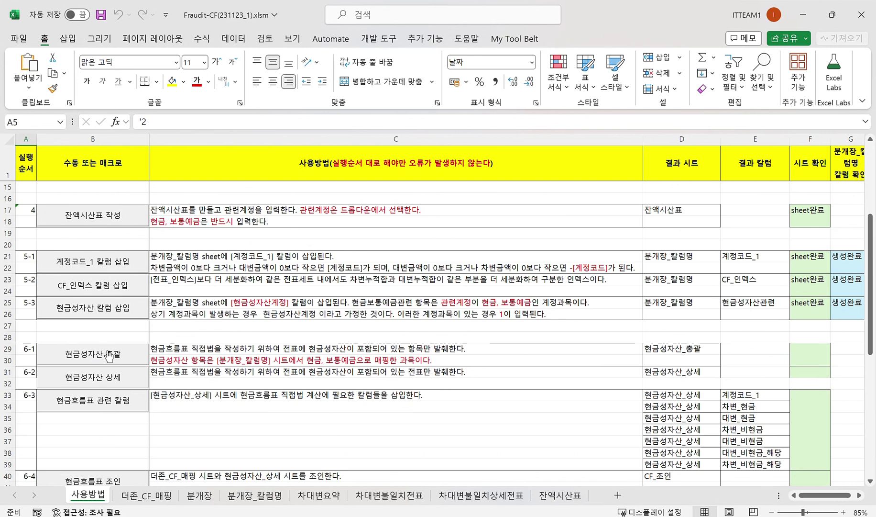
left_click(109, 354)
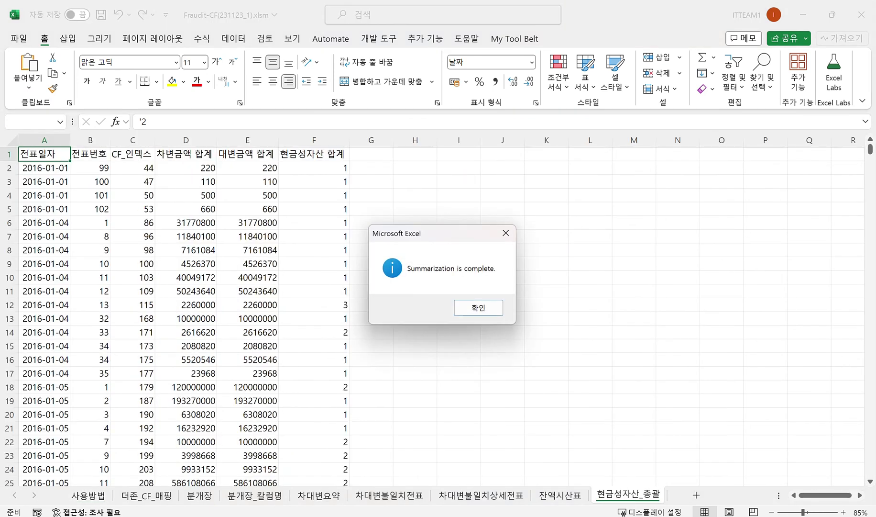
Acknowledge the summarization message and examine the account, activity, cash flow account, sequence and ERP columns of the 더존_CF_매핑 sheet
left_click(464, 302)
left_click(95, 498)
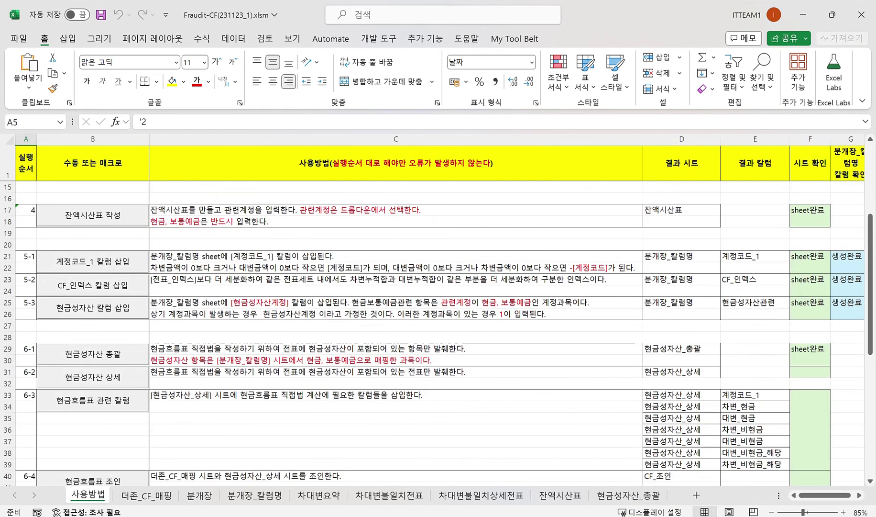
left_click(130, 496)
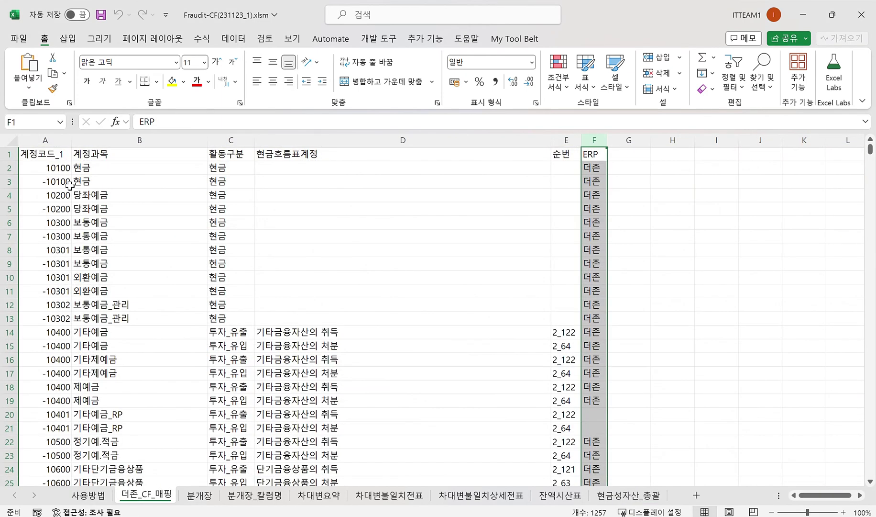
left_click_drag(53, 140, 109, 142)
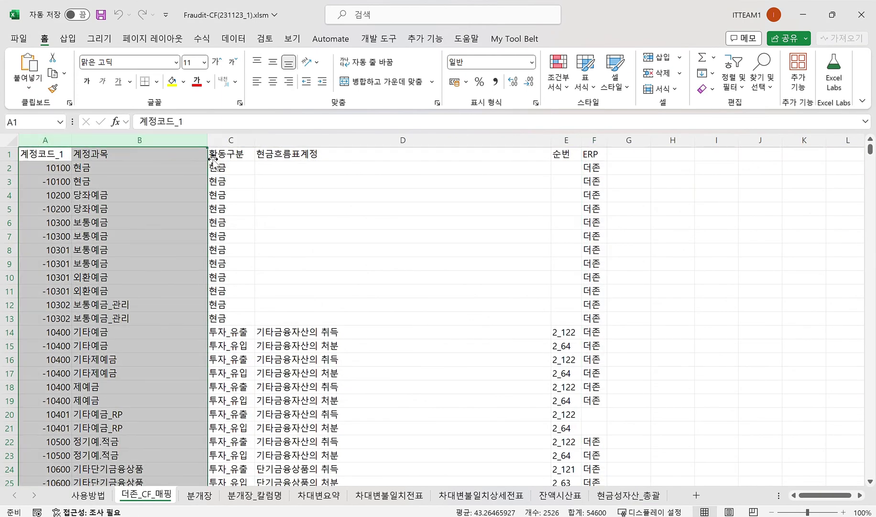
left_click_drag(234, 140, 285, 140)
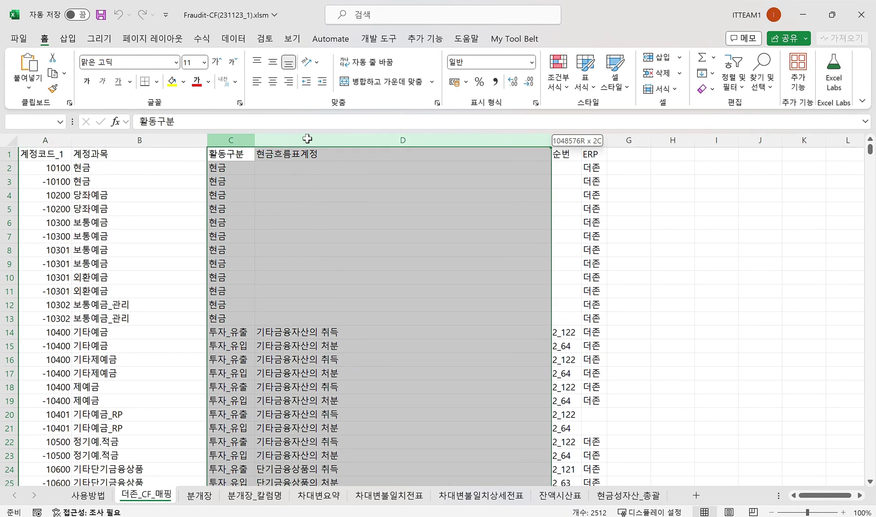
left_click(567, 140)
left_click(595, 142)
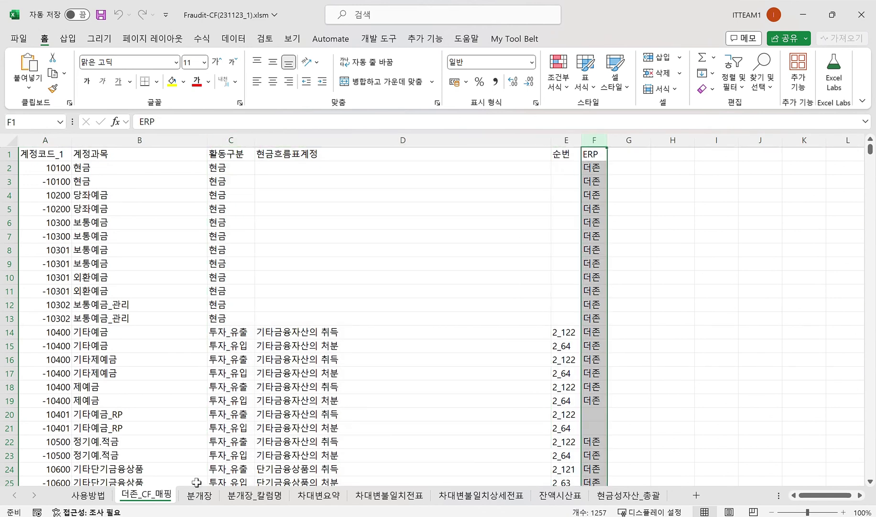
key("alt+Tab")
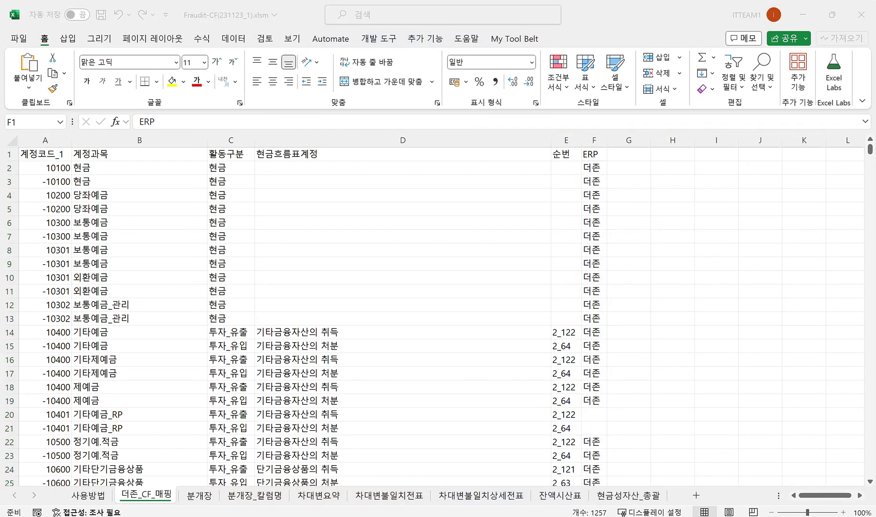
Run the step 6-1 macro 현금성자산 총괄 again from 사용방법, acknowledge the message and select the 현금성자산 합계 column
left_click(102, 493)
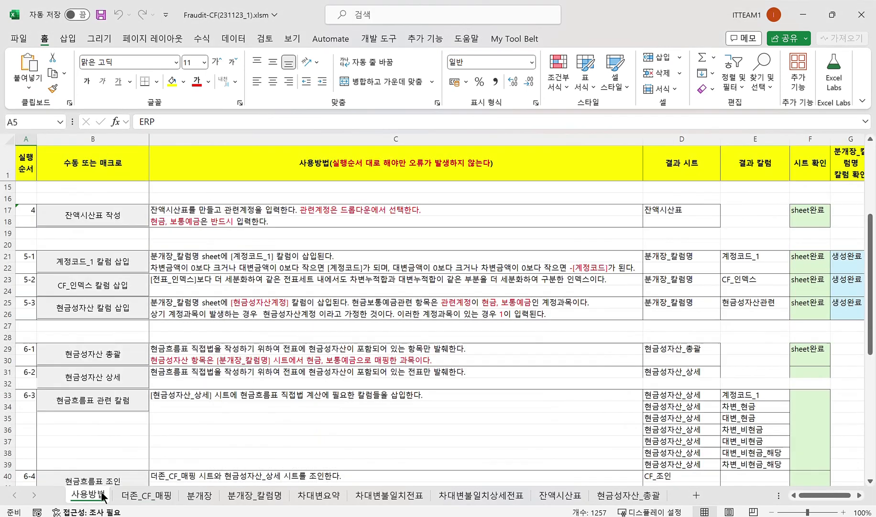
left_click(138, 357)
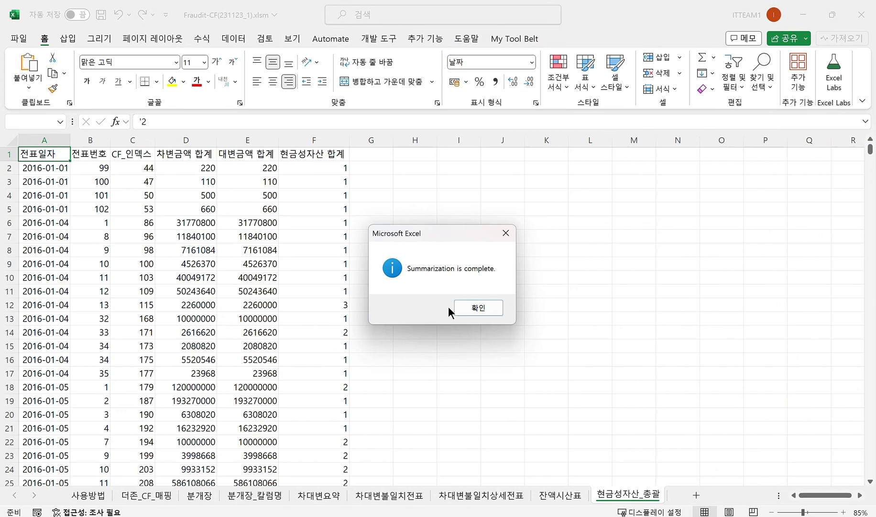
left_click(455, 307)
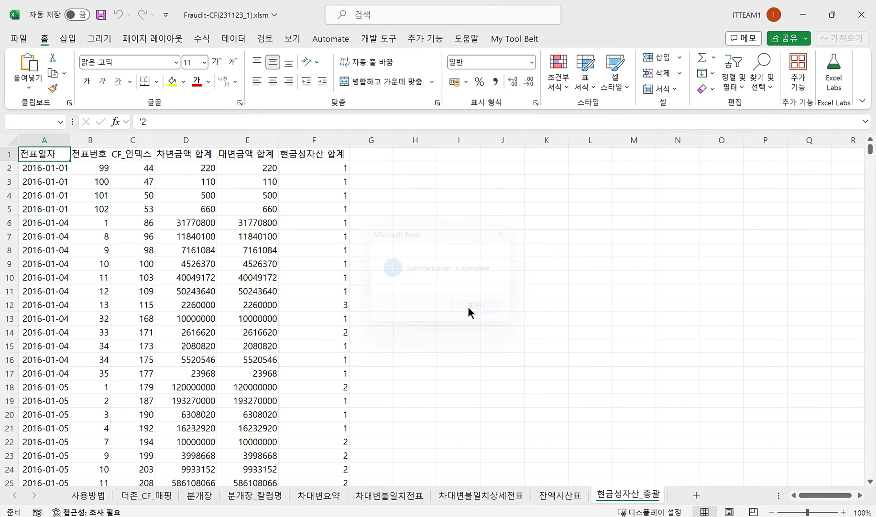
left_click(314, 140)
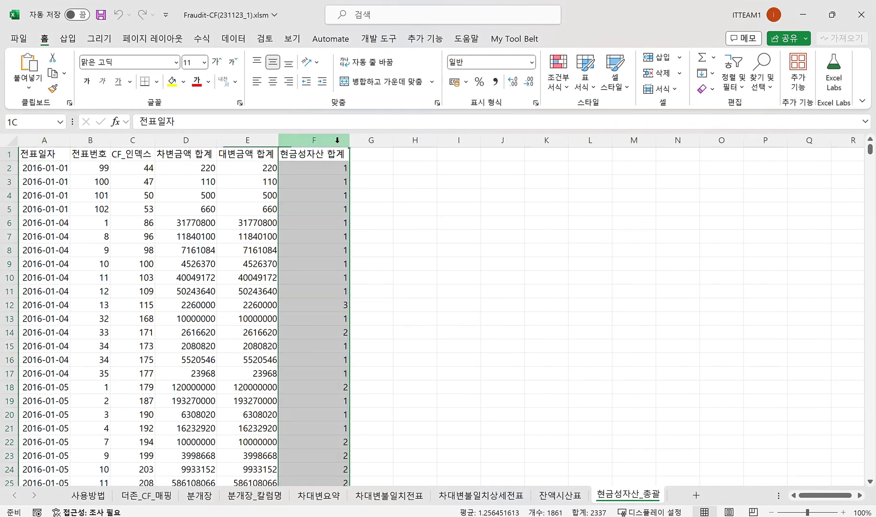
Review the cash and deposit accounts mapped in the 관련계정 column of the 잔액시산표 sheet
left_click(91, 496)
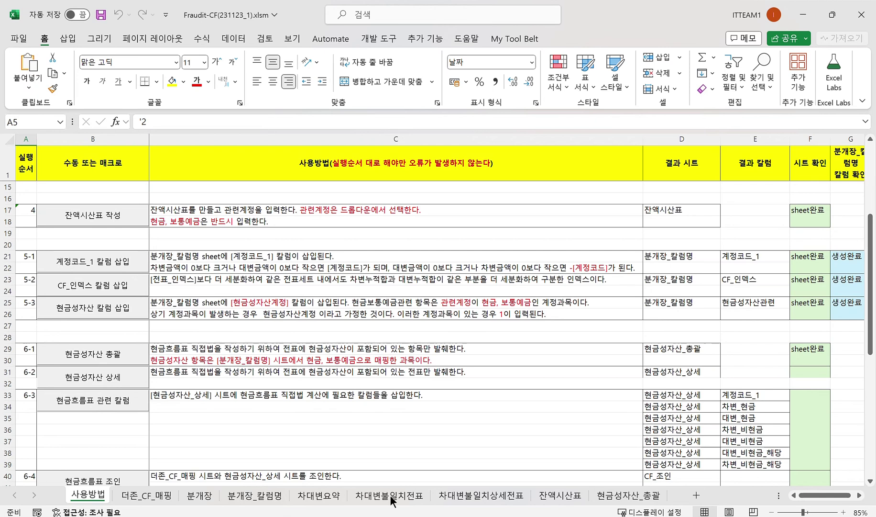
left_click(566, 495)
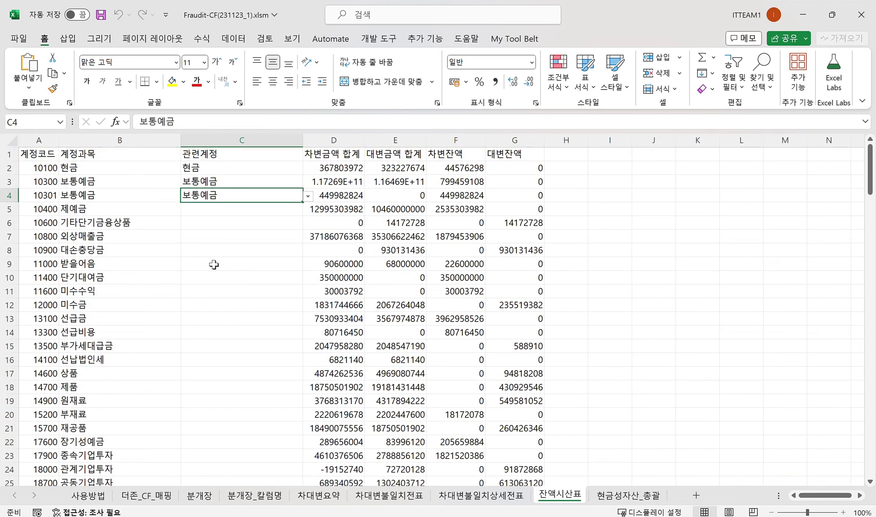
left_click_drag(48, 167, 211, 193)
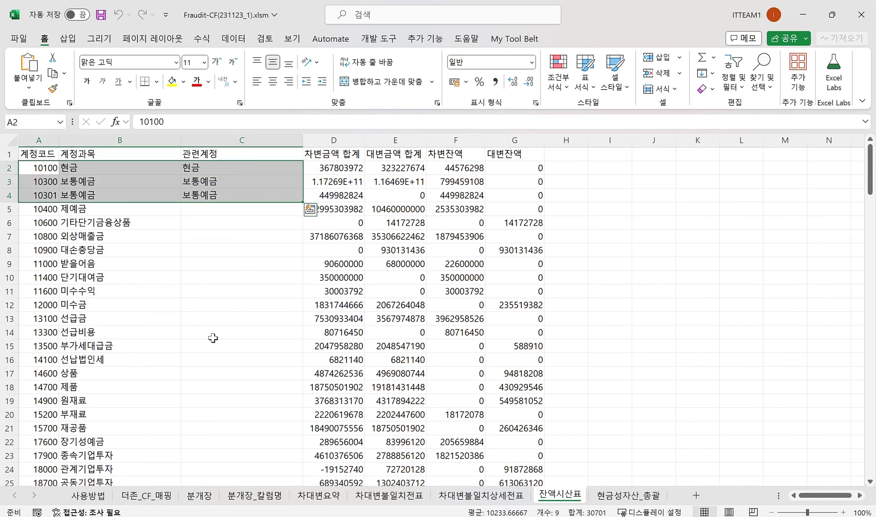
Create the 현금성자산_상세 sheet with the step 6-2 macro and add its cash flow columns with the step 6-3 macro 현금흐름표 관련 칼럼
left_click(87, 495)
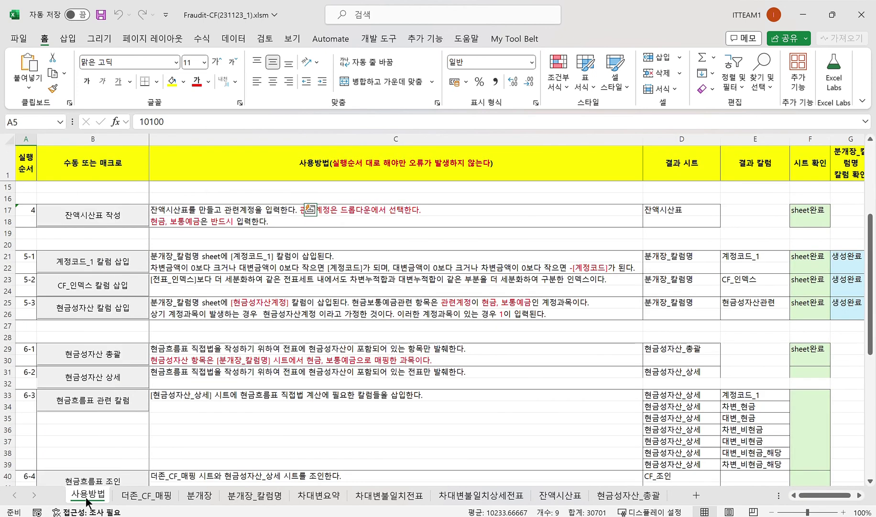
left_click(100, 378)
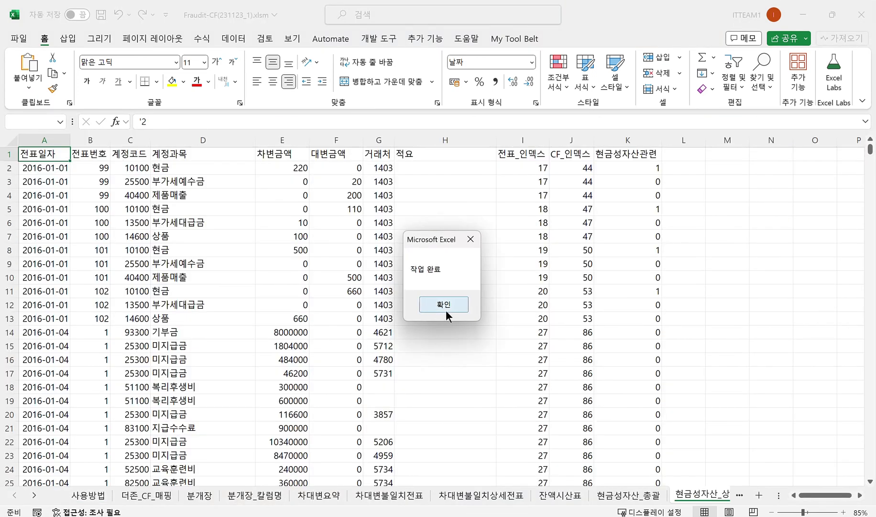
left_click(444, 305)
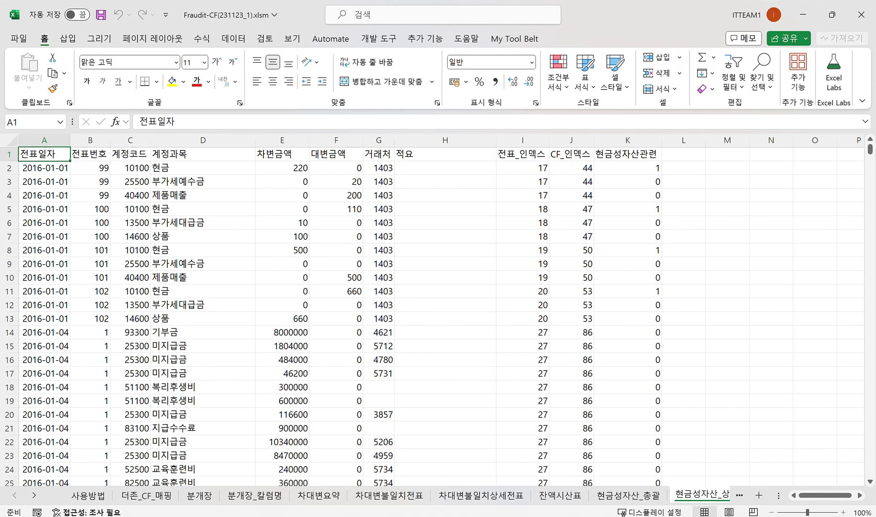
left_click(80, 495)
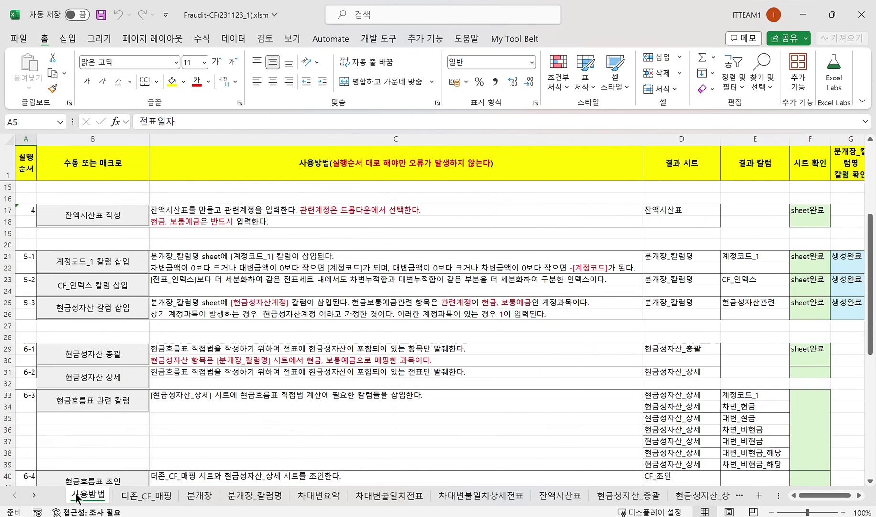
left_click(102, 406)
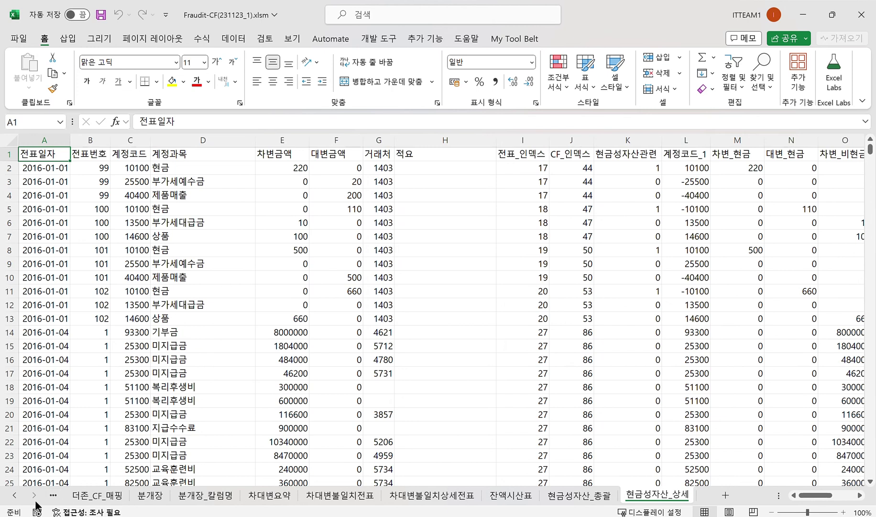
Return to 사용방법 and run the step 6-4 macro 현금흐름표 조인 to join 더존_CF_매핑 with 현금성자산_상세
left_click(16, 496)
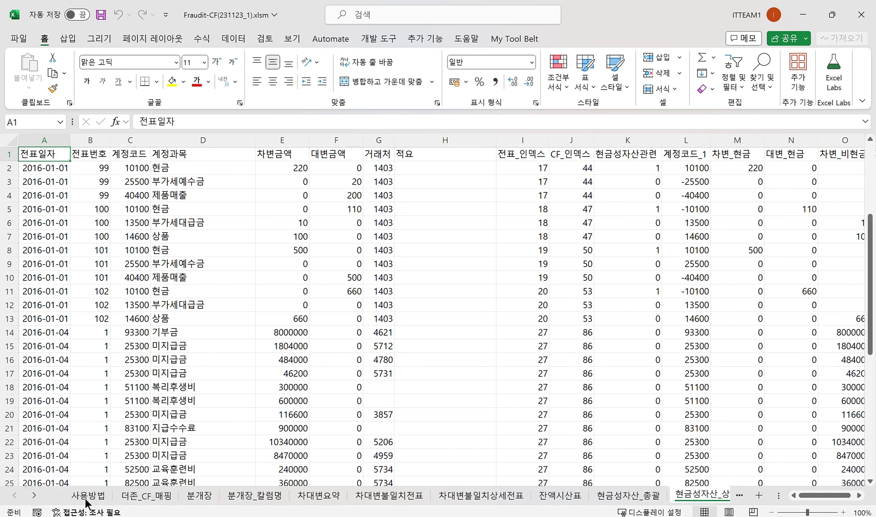
left_click(88, 494)
scroll(116, 412, "down", 2)
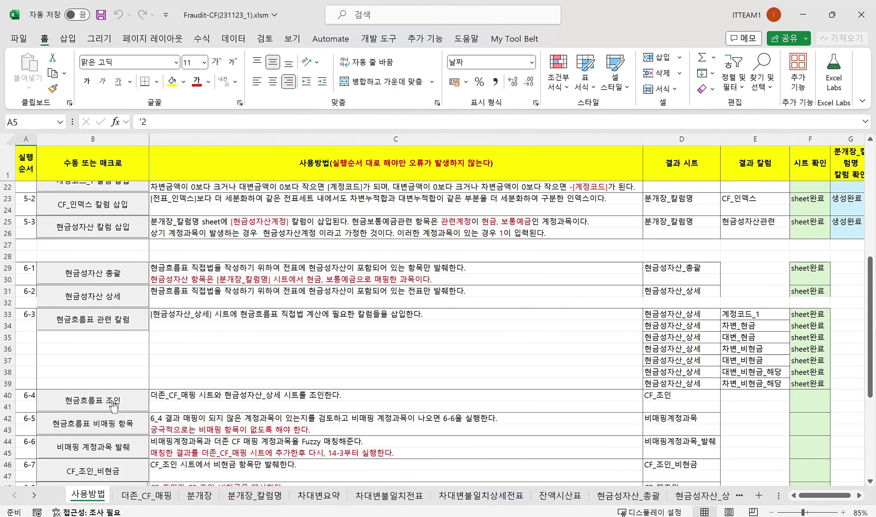
left_click(114, 406)
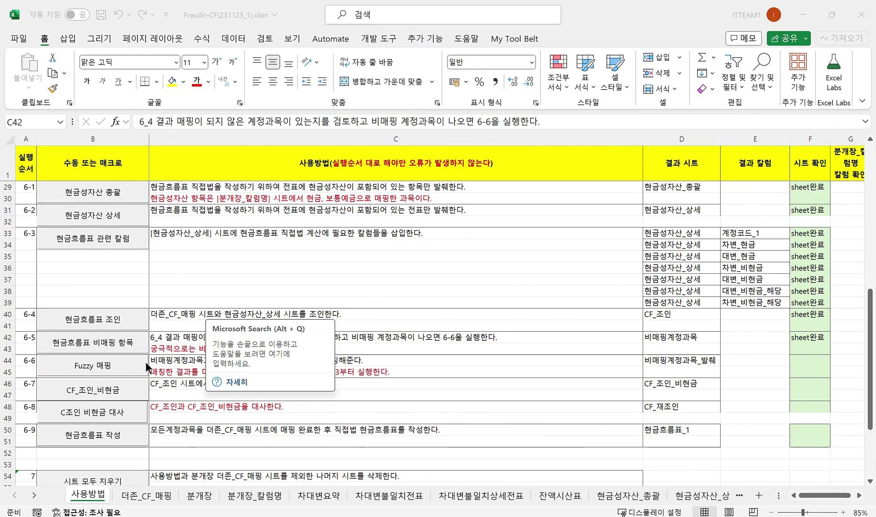
Run the step 6-5 macro 현금흐름표 비매핑 항목 and check the first rows of the 비매핑계정과목 sheet
left_click(179, 342)
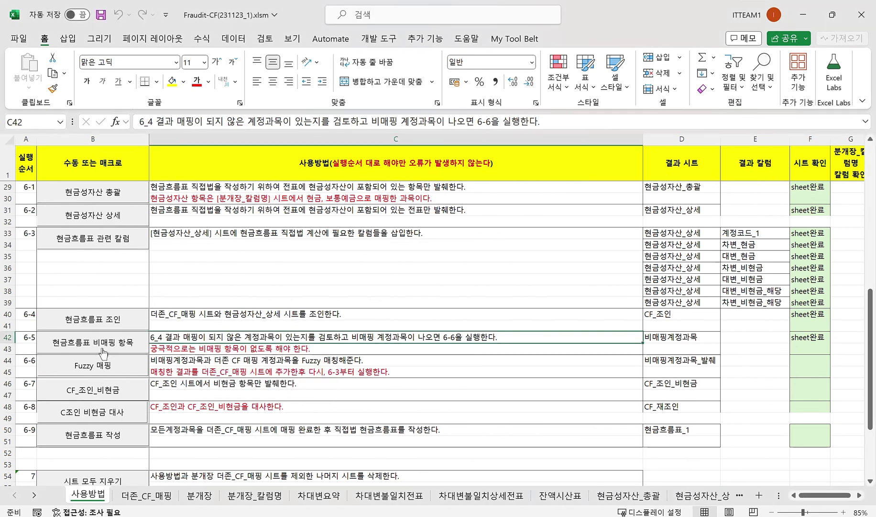
left_click(103, 350)
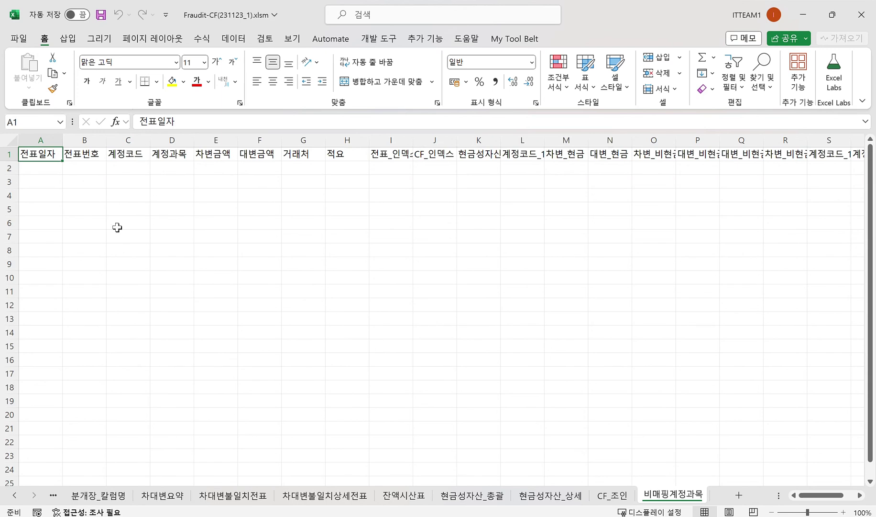
left_click_drag(56, 171, 199, 184)
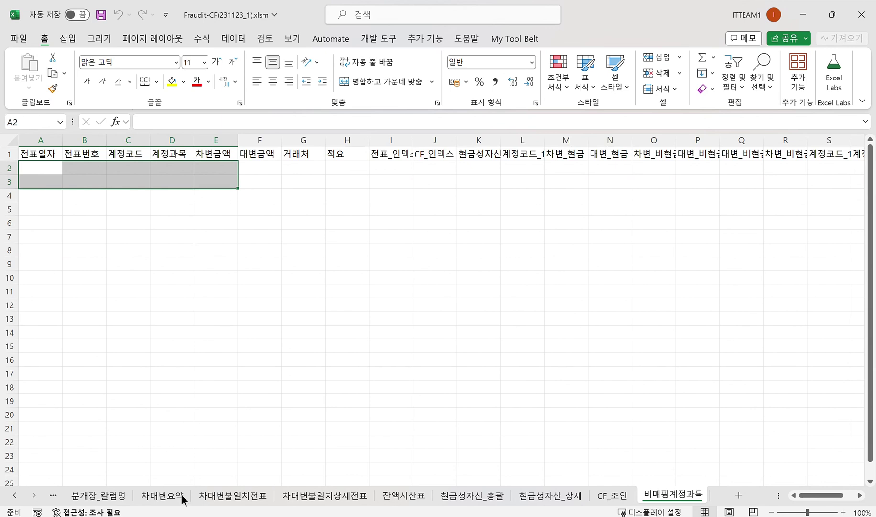
Delete the two 파생상품 거래이익 rows, 1262 and 1263, for account 91200 from the 더존_CF_매핑 sheet
left_click(16, 496)
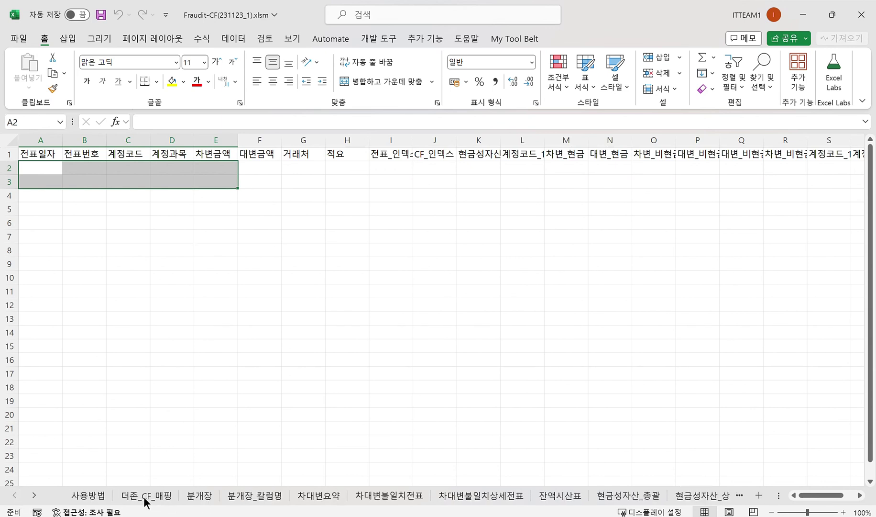
left_click(146, 495)
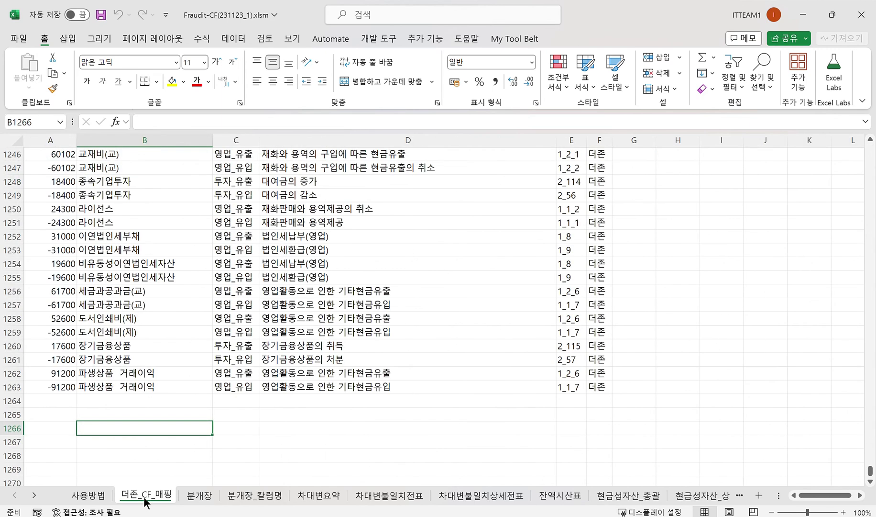
left_click(11, 373)
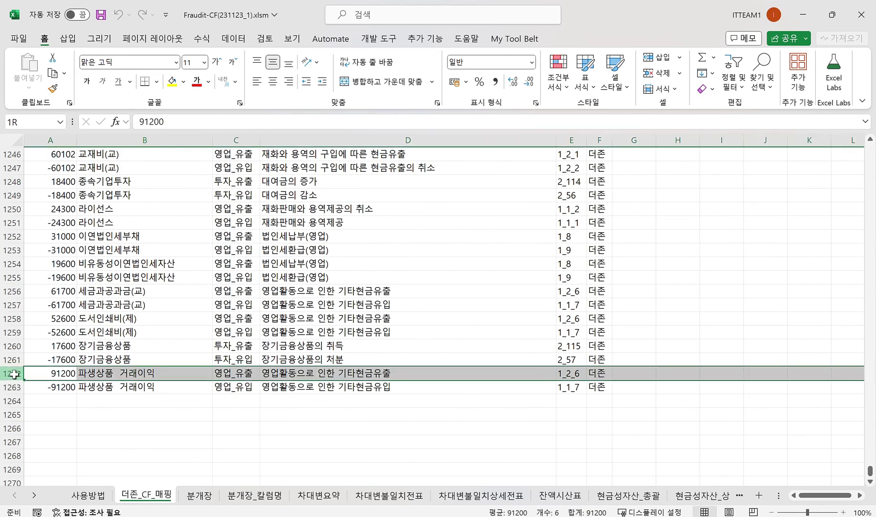
left_click_drag(15, 373, 13, 386)
right_click(11, 373)
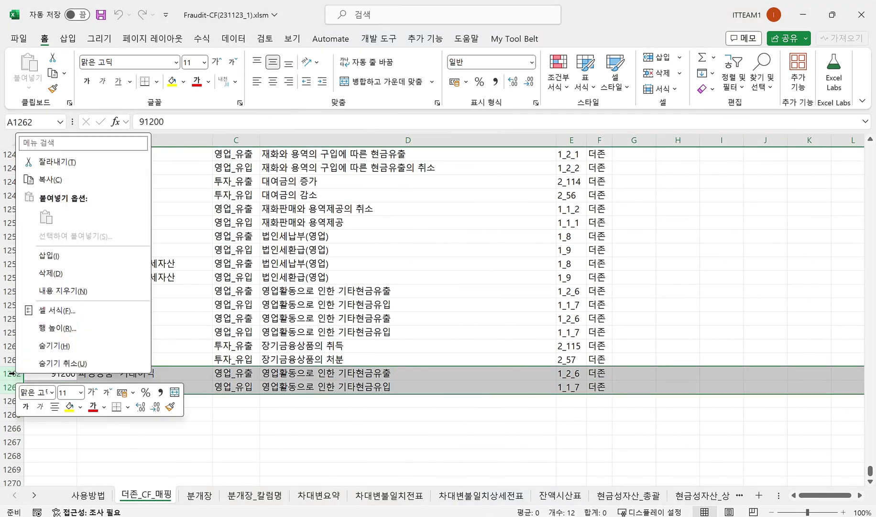
left_click(66, 269)
Rerun the step 6-4 macro 현금흐름표 조인 and the step 6-5 macro 현금흐름표 비매핑 항목 from 사용방법
key("ctrl+Page_Up")
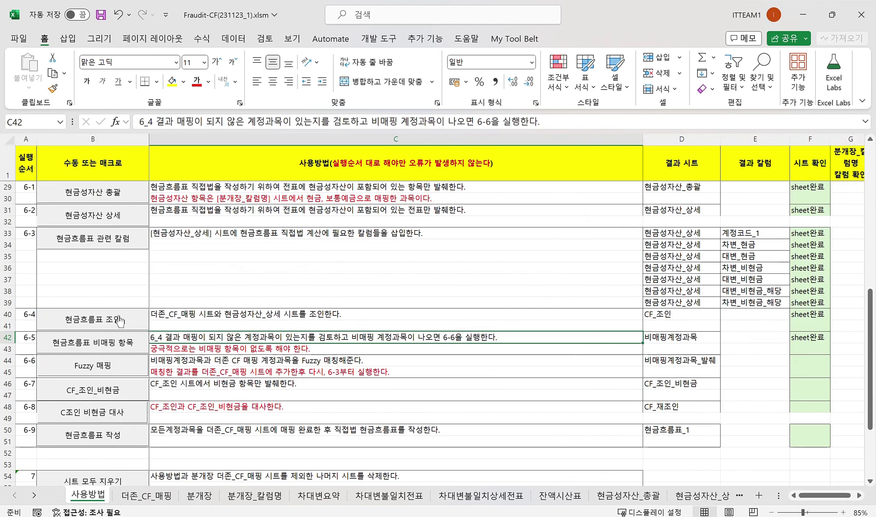
left_click(120, 321)
left_click(109, 343)
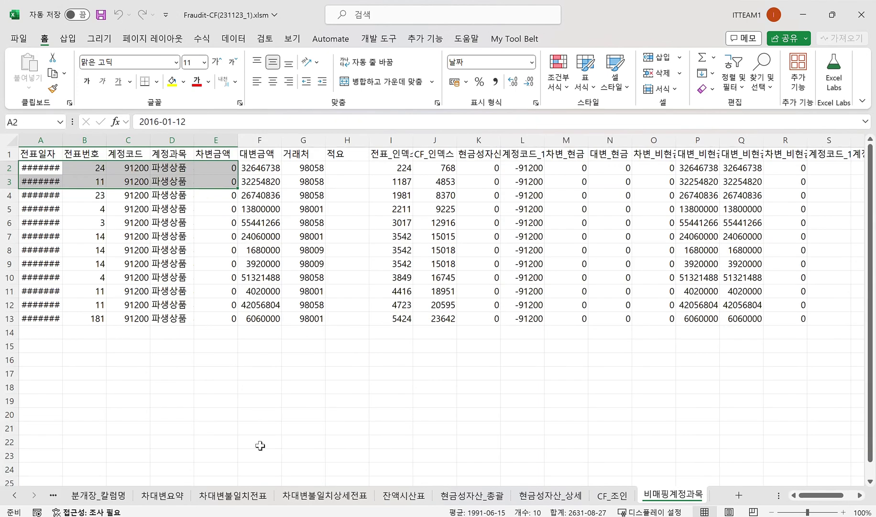
Run the step 6-6 macro Fuzzy 매핑 from 사용방법 and select the matched 파생상품 거래이익 rows from 계정과목 through 순번
left_click(21, 495)
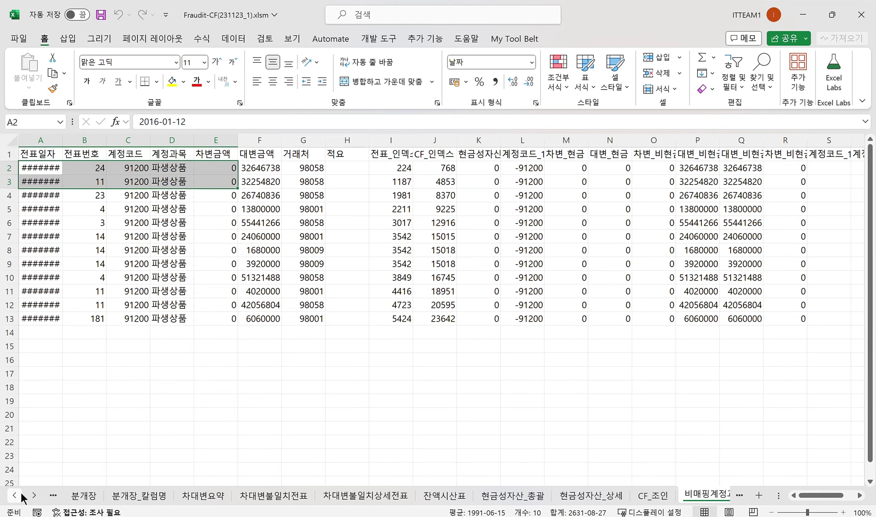
left_click(21, 495)
left_click(21, 495)
left_click(88, 495)
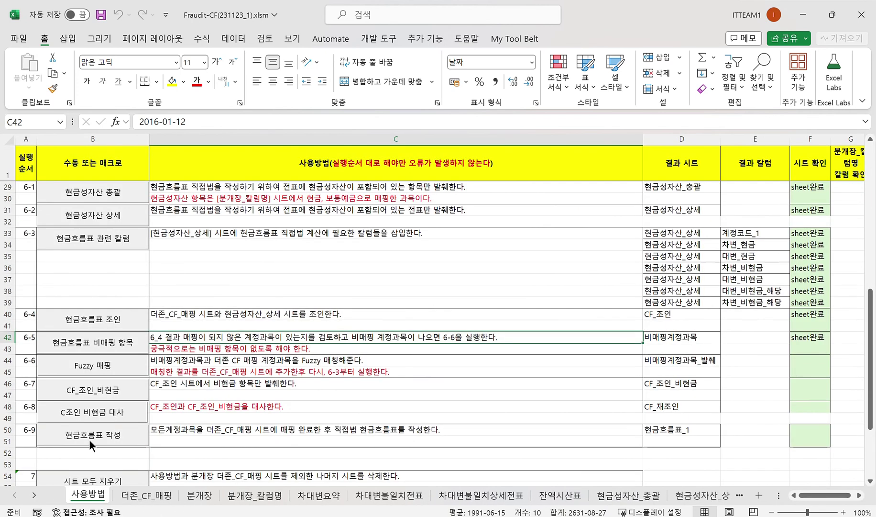
left_click(111, 375)
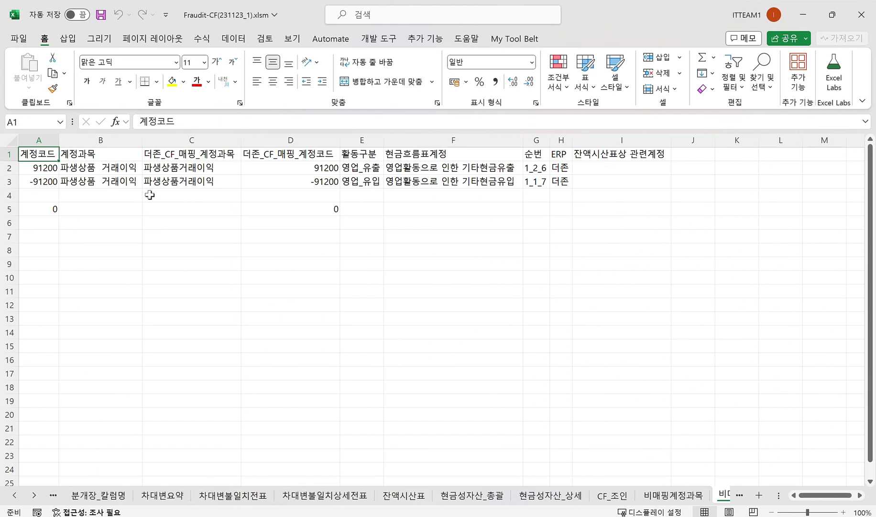
left_click_drag(123, 167, 217, 181)
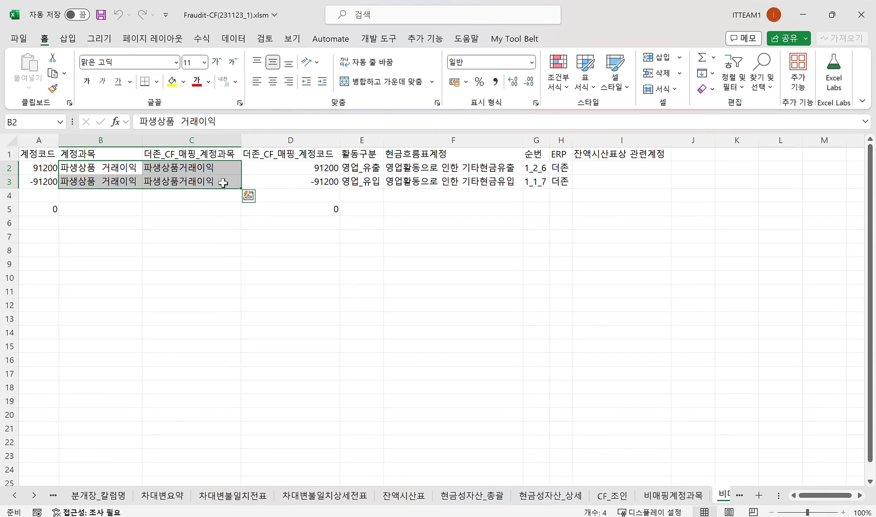
left_click_drag(101, 169, 532, 178)
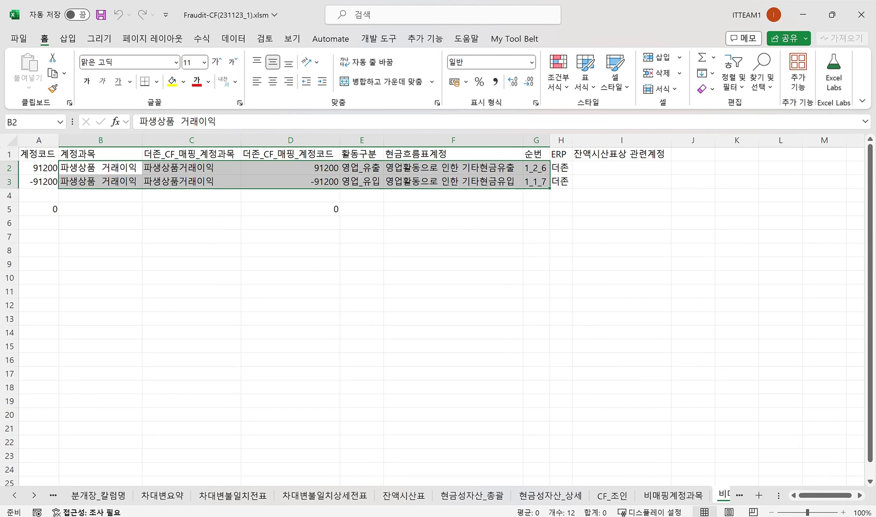
Compare the two matched 파생상품 거래이익 names and delete the 더존_CF_매핑_계정과목 and 더존_CF_매핑_계정코드 columns from the fuzzy-matching result sheet
left_click(206, 169)
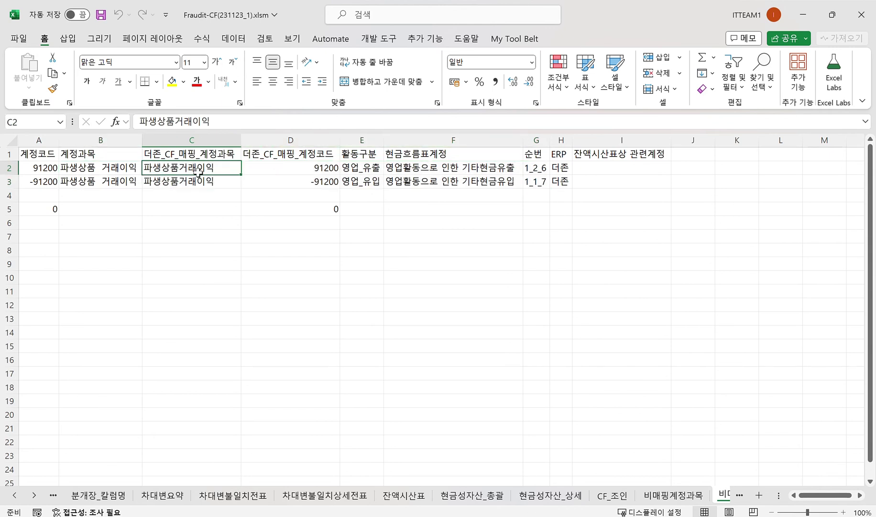
left_click_drag(107, 168, 184, 181)
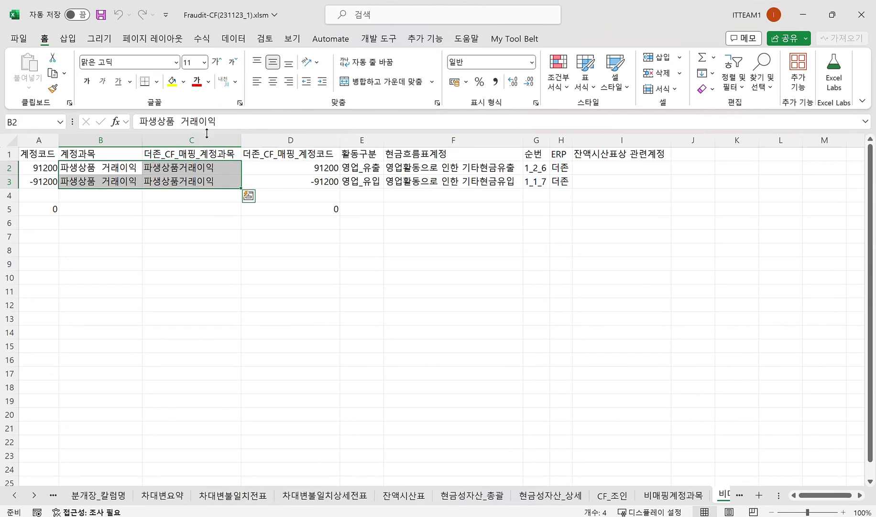
left_click_drag(208, 140, 249, 140)
right_click(261, 183)
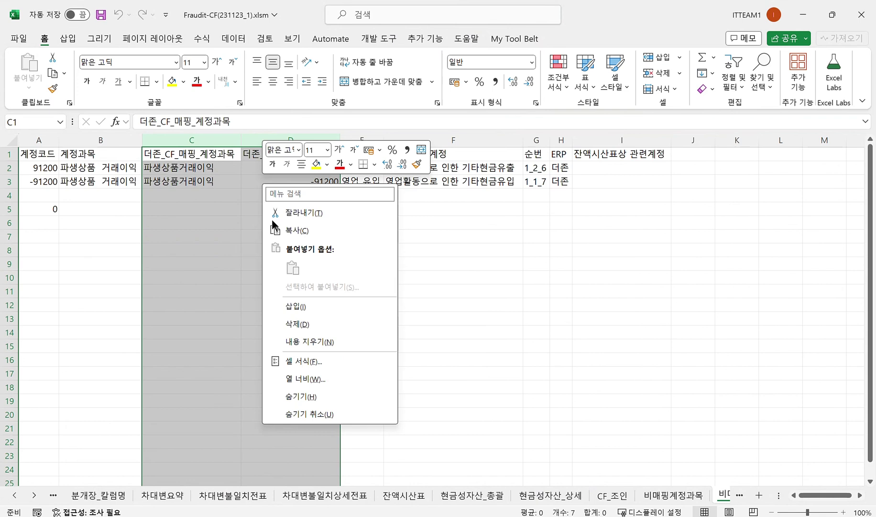
left_click(312, 316)
Copy the two 파생상품 거래이익 rows, from 계정코드 through ERP, into the 더존_CF_매핑 sheet starting at cell A1262
left_click_drag(48, 169, 358, 184)
key("ctrl+c")
left_click(22, 495, "ctrl")
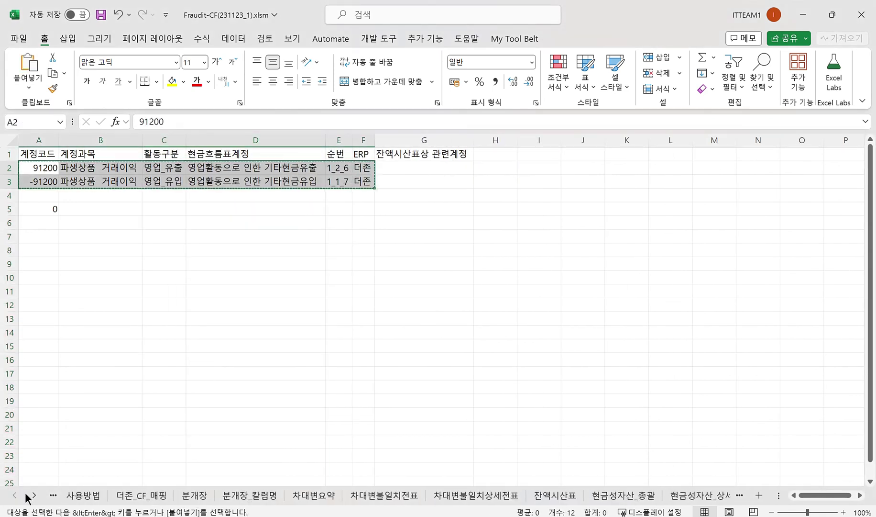
left_click(128, 498)
left_click(66, 374)
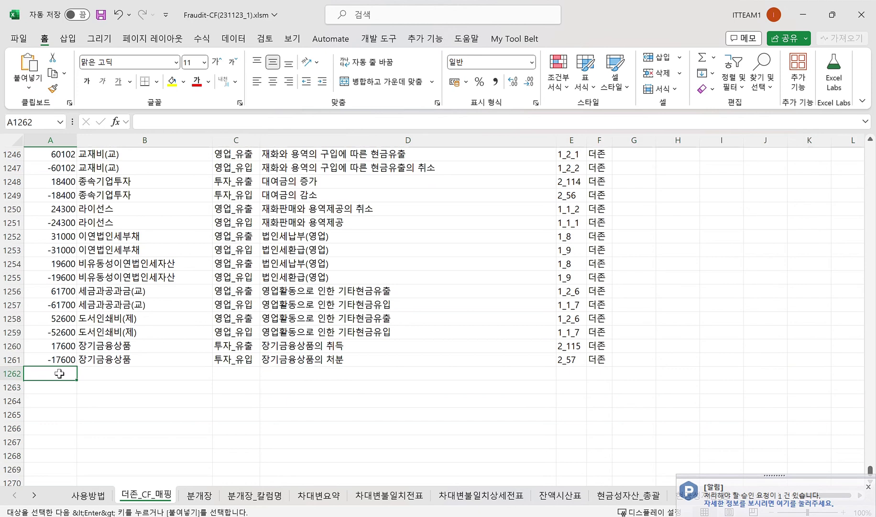
key("ctrl+v")
left_click(124, 427)
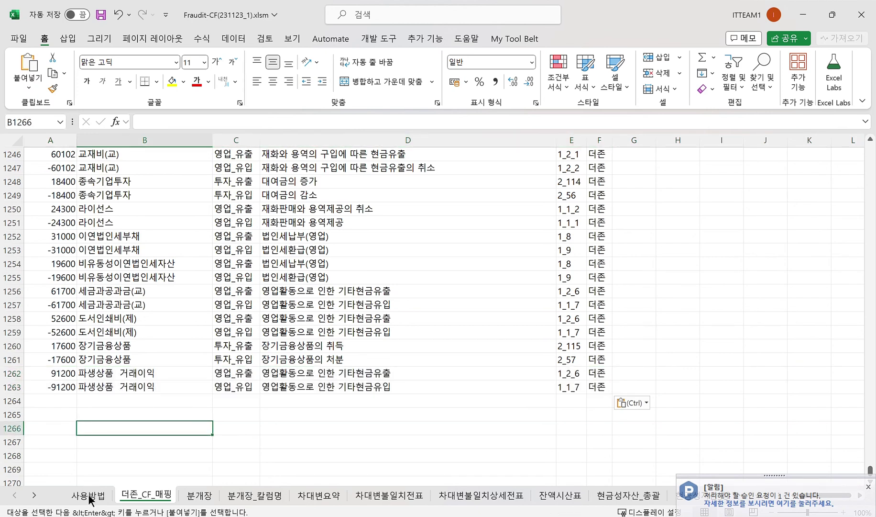
Check the account codes and the 영업_유출 and 영업_유입 classifications of the pasted rows 1262 and 1263
left_click(58, 373)
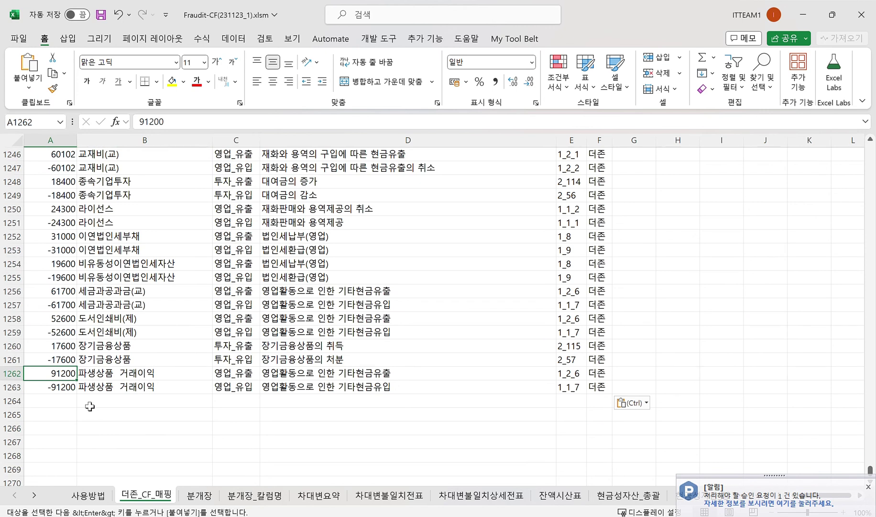
left_click(233, 373)
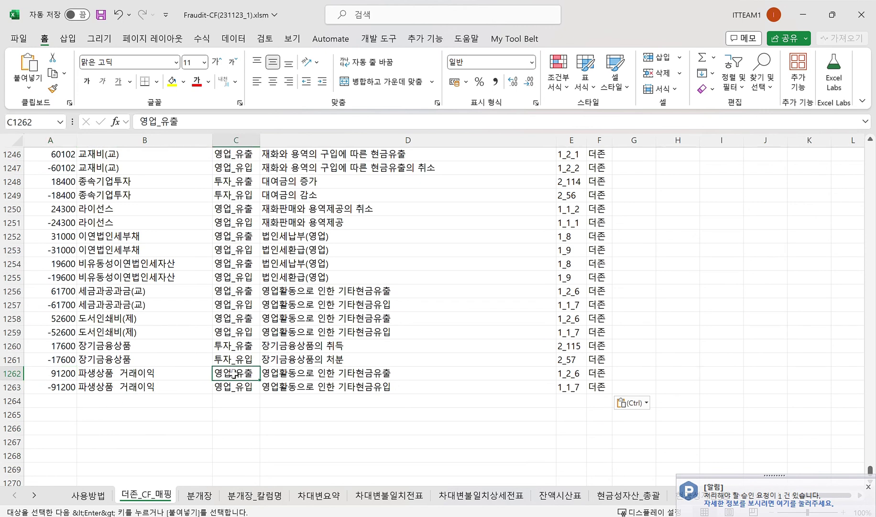
left_click(62, 387)
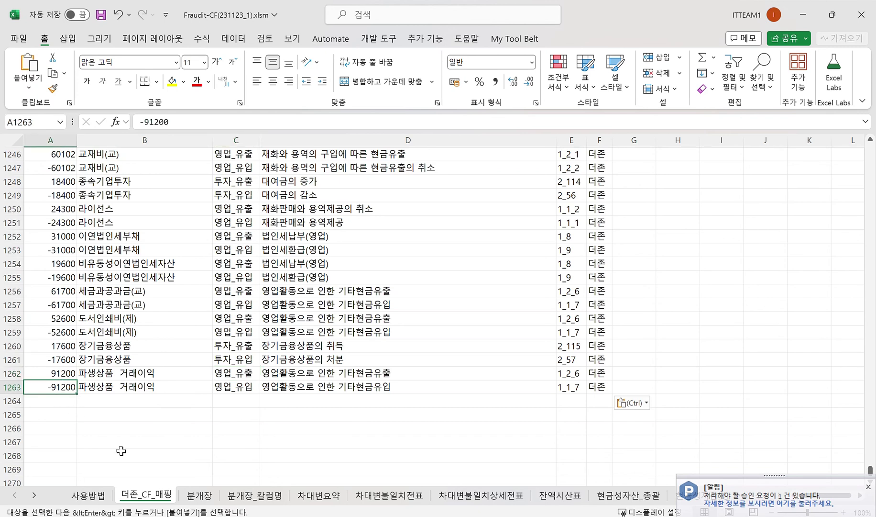
left_click(231, 386)
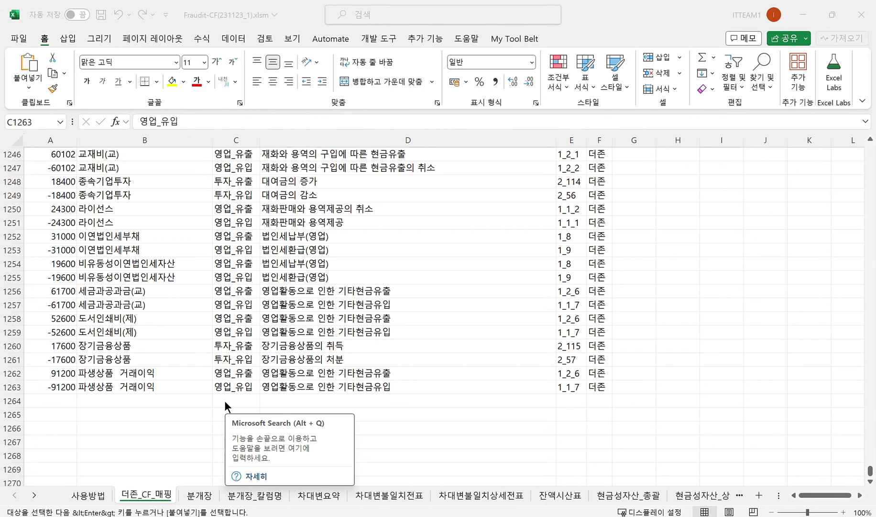
Rerun the step 6-4 macro 현금흐름표 조인 and the step 6-5 macro 현금흐름표 비매핑 항목 with the completed mapping
left_click(92, 495)
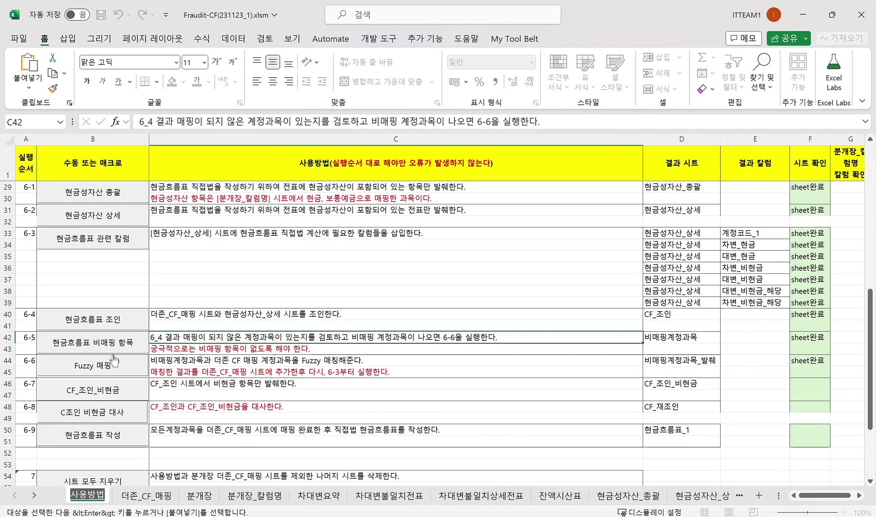
left_click(176, 418)
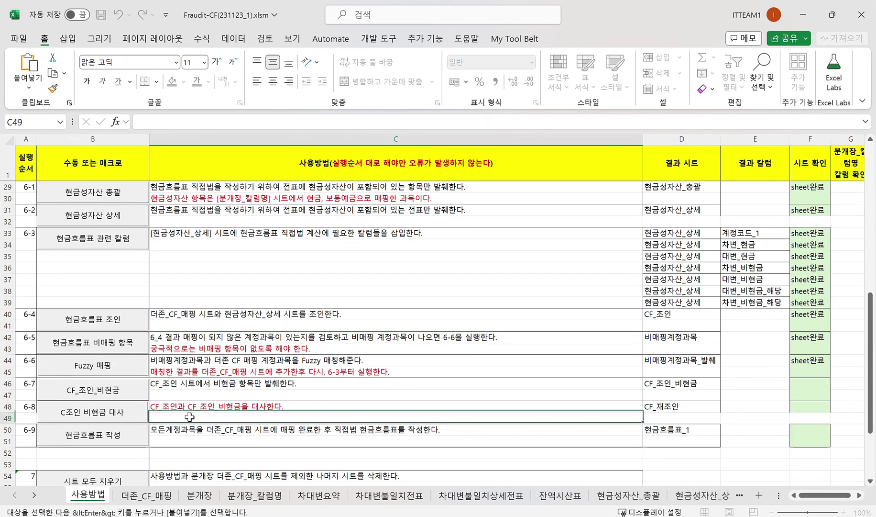
left_click(115, 317)
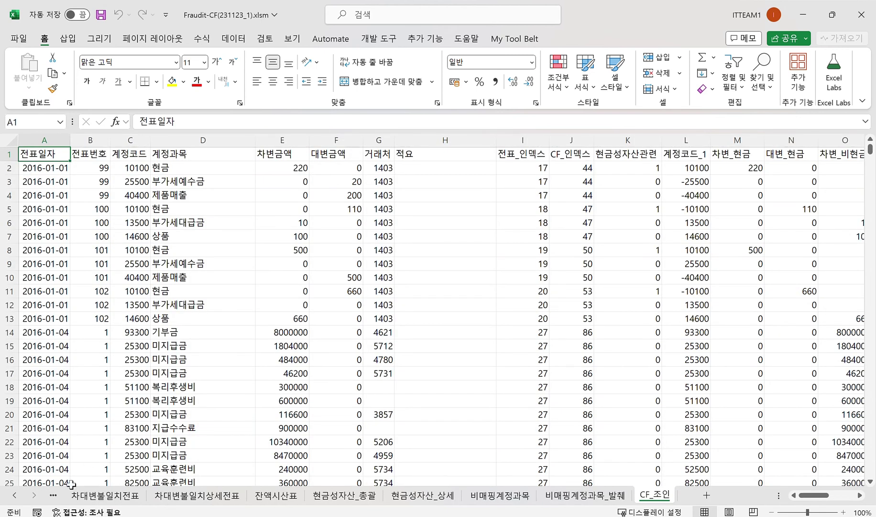
left_click(16, 495)
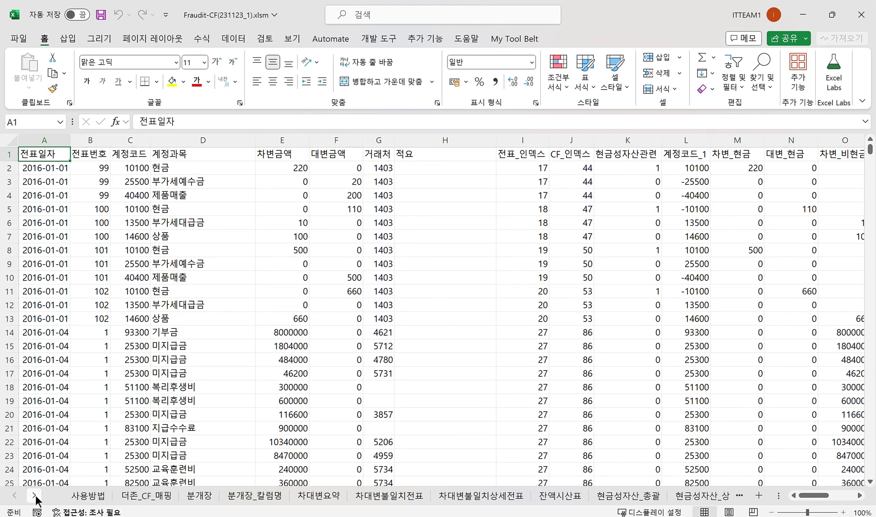
left_click(88, 494)
left_click(110, 344)
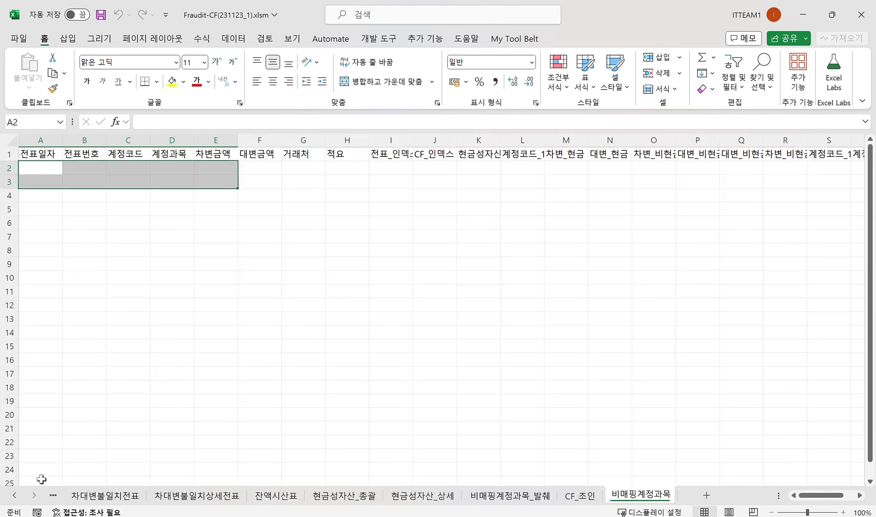
Run the step 6-7 macro CF_조인_비현금 and the step 6-8 macro C조인 비현금 대사, and select the 차이 없음 column in CF_재조인
left_click(18, 495)
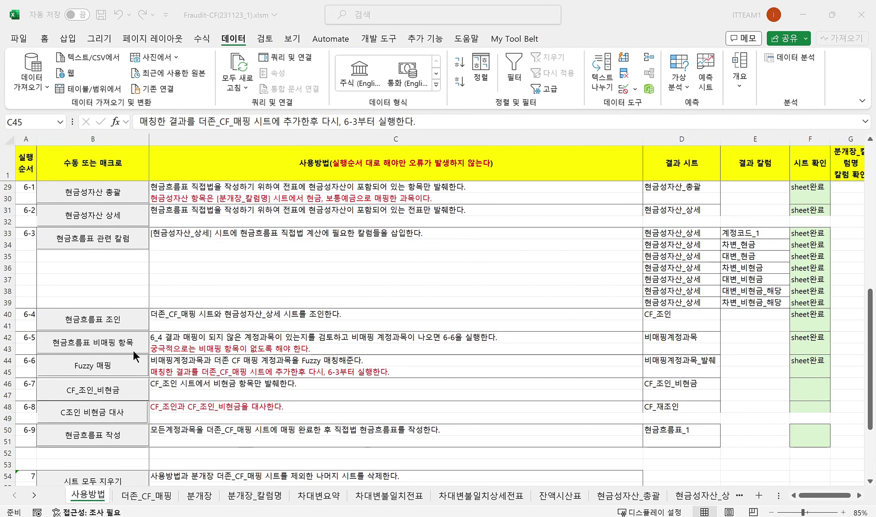
left_click(109, 389)
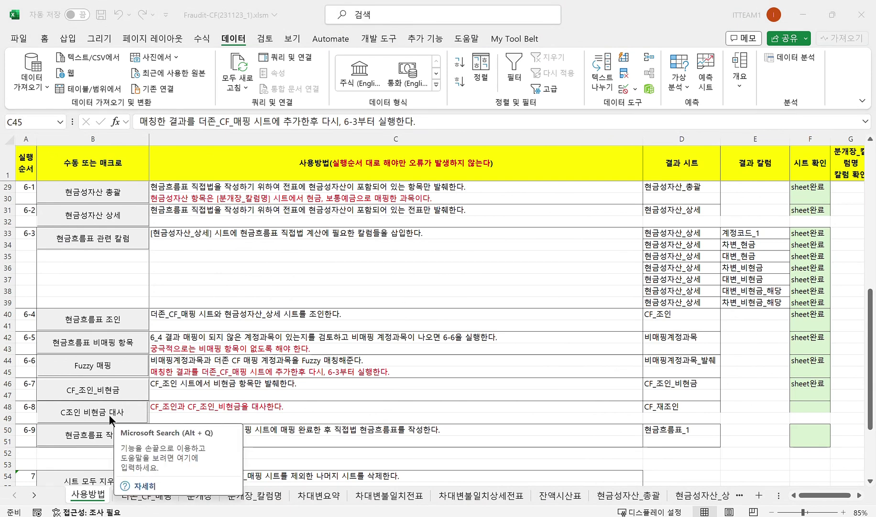
left_click(110, 414)
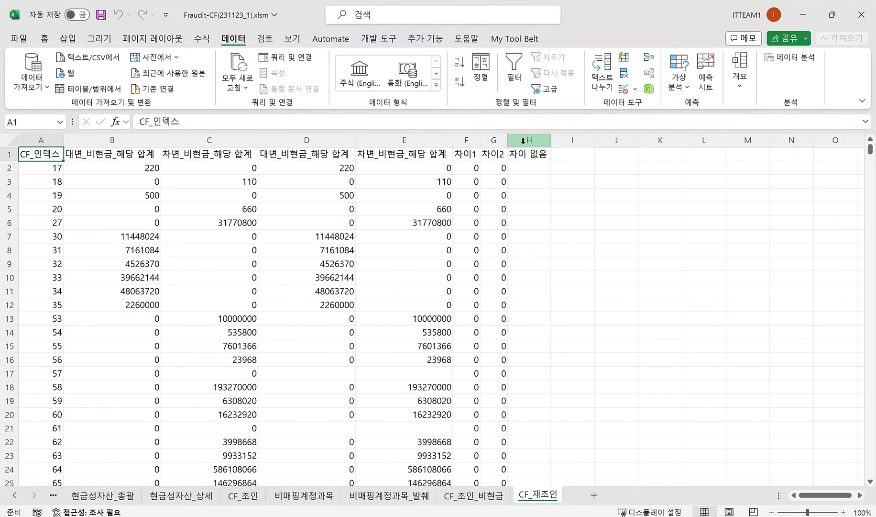
left_click(523, 140)
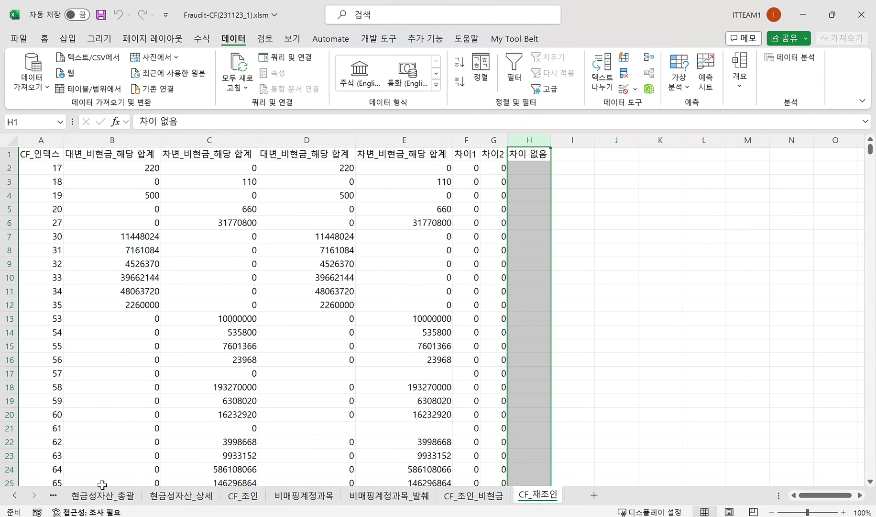
Run the step 6-9 macro 현금흐름표 작성 from 사용방법 and widen columns G and H of the 현금흐름표_1 sheet
left_click(21, 496, "ctrl")
left_click(82, 495)
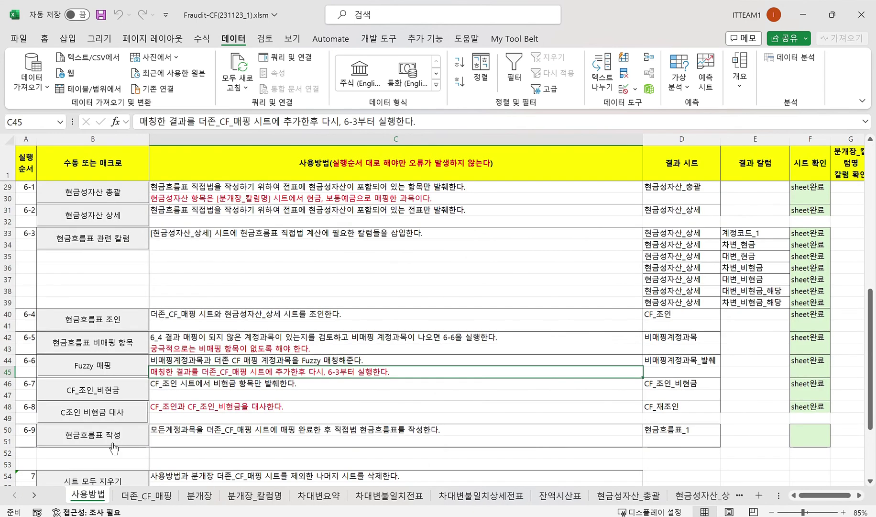
left_click(112, 437)
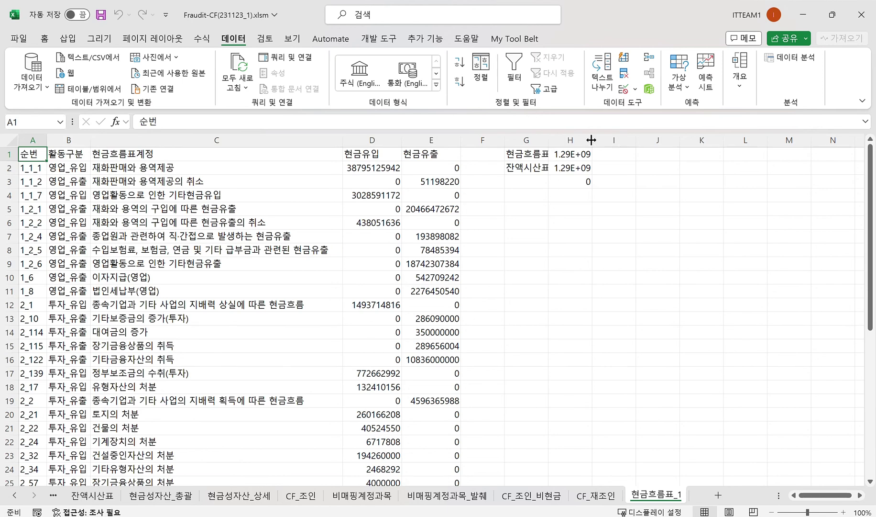
left_click_drag(591, 140, 632, 140)
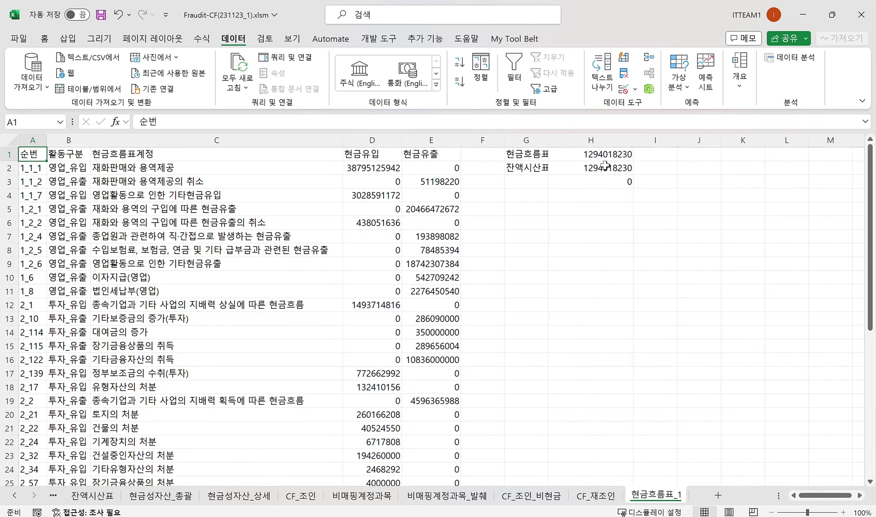
left_click_drag(549, 140, 617, 138)
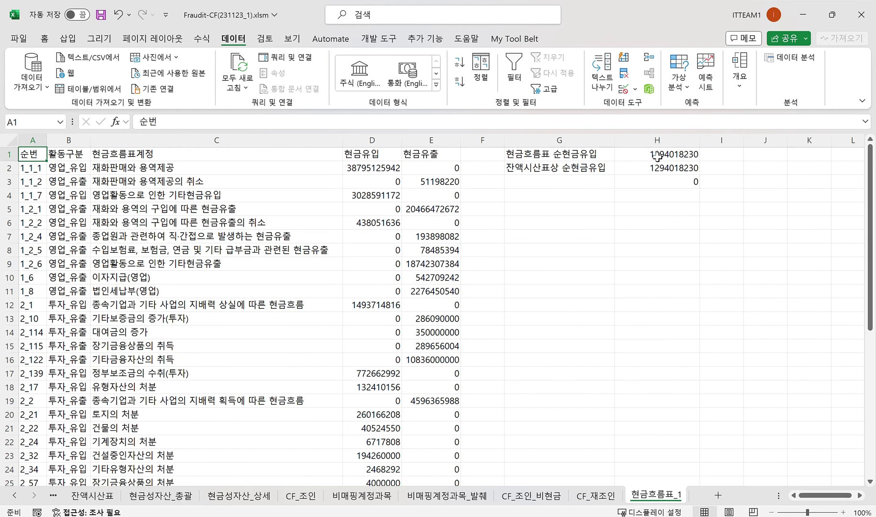
Review the 현금유입 and 현금유출 columns against the 현금흐름표 순현금유입 and 잔액시산표상 순현금유입 amounts in 현금흐름표_1
left_click_drag(377, 140, 441, 138)
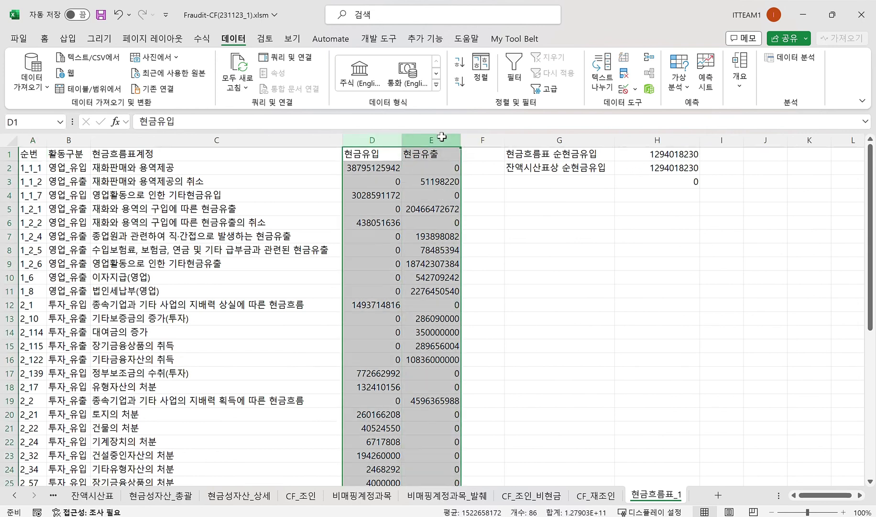
left_click(666, 168)
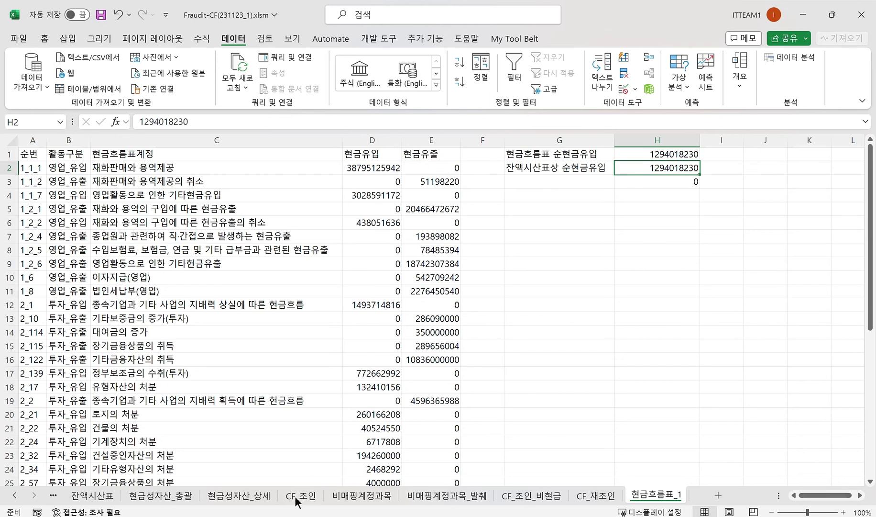
left_click(658, 152)
left_click(373, 140)
left_click(431, 140)
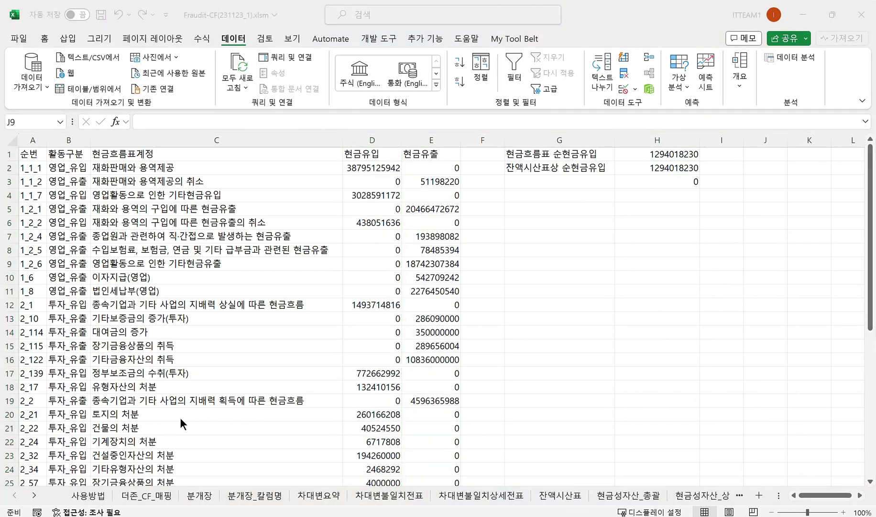
Examine the 기계장치의 처분 row in 현금흐름표_1 and the 미수금 mapping in rows 54 and 55 of 더존_CF_매핑
left_click(121, 443)
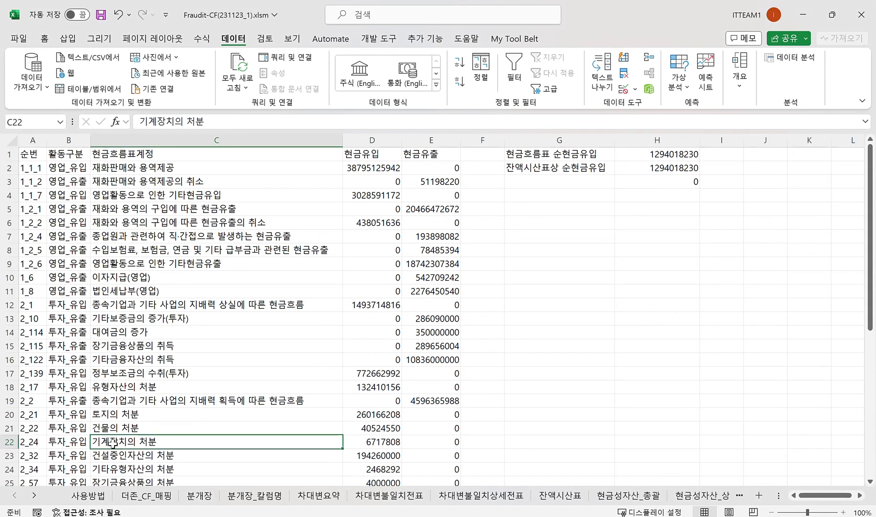
left_click_drag(82, 442, 372, 441)
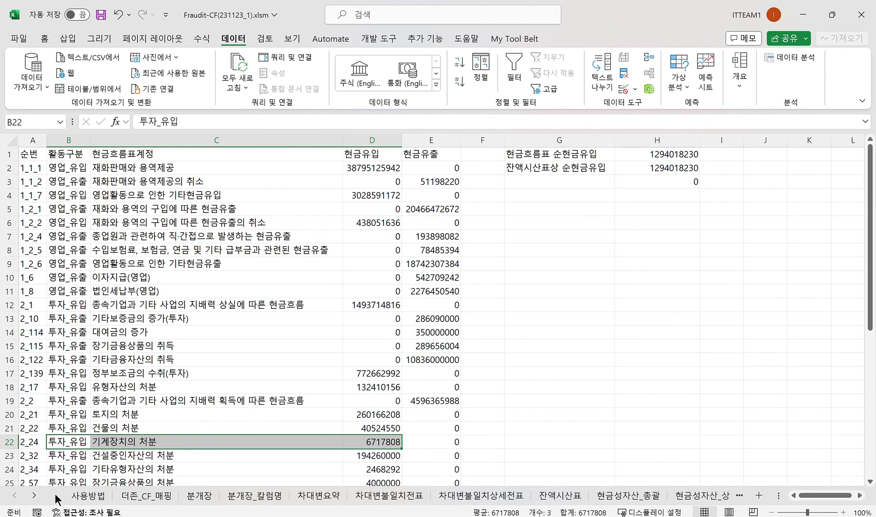
left_click(143, 495)
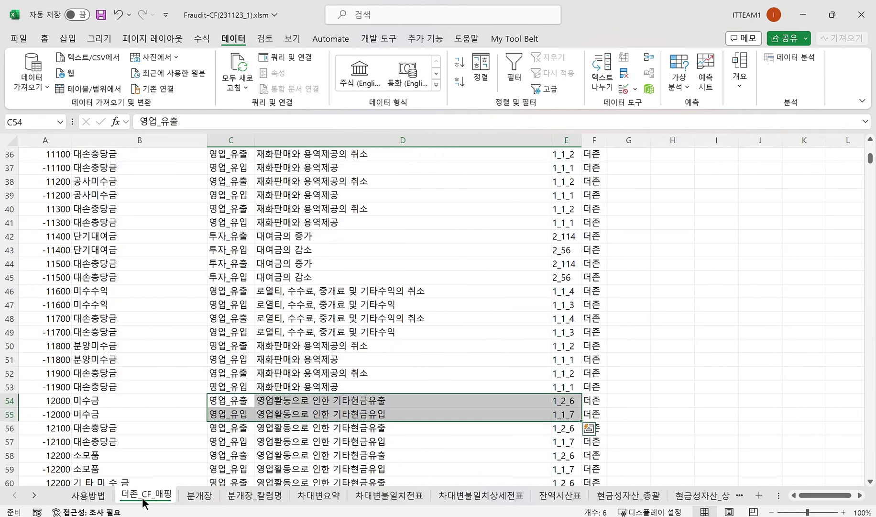
left_click(101, 401)
left_click_drag(100, 401, 591, 414)
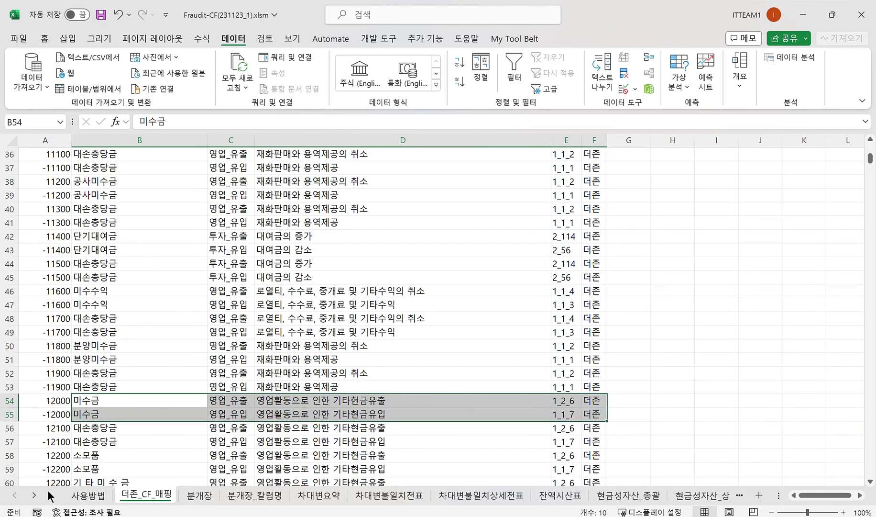
Filter the 계정과목 column of the CF_조인_비현금 sheet to show only 미수금 entries
left_click(34, 495)
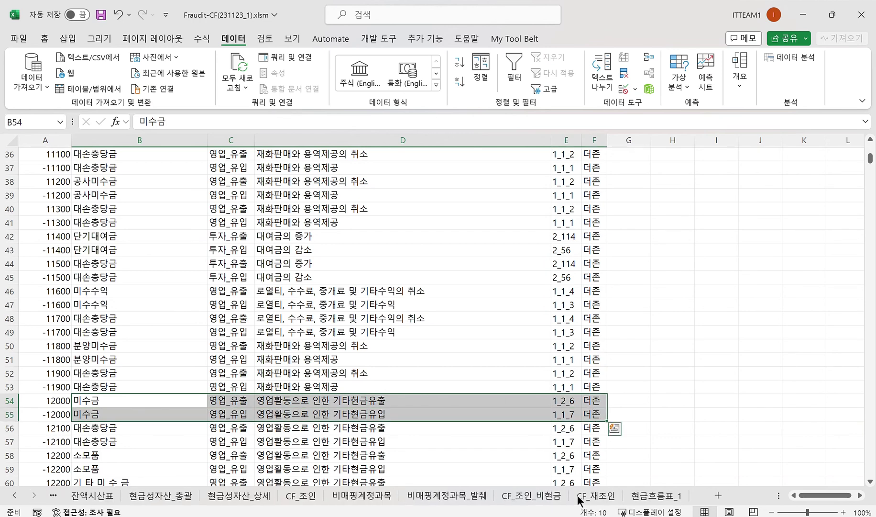
left_click(541, 495)
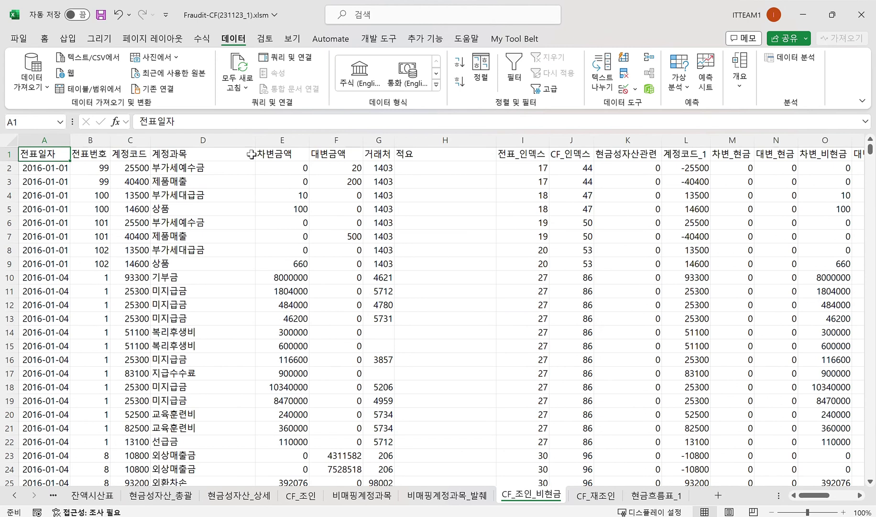
left_click(178, 155)
left_click(517, 75)
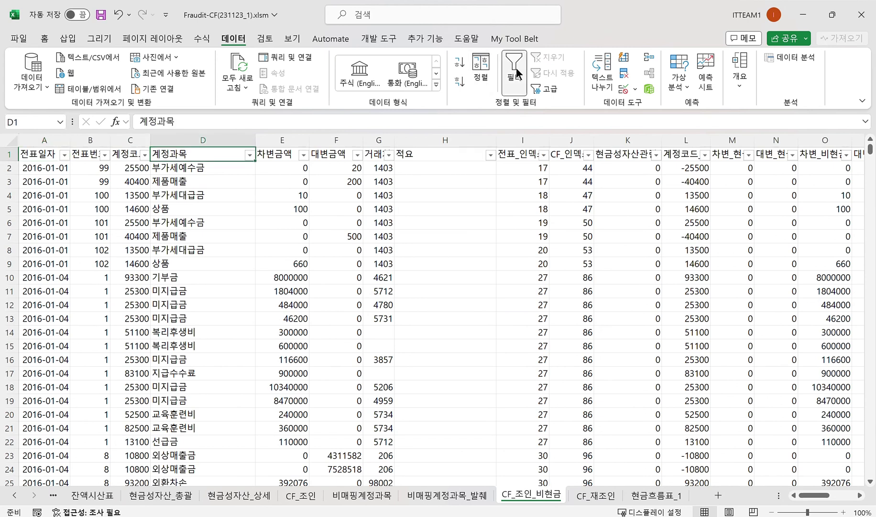
left_click(249, 154)
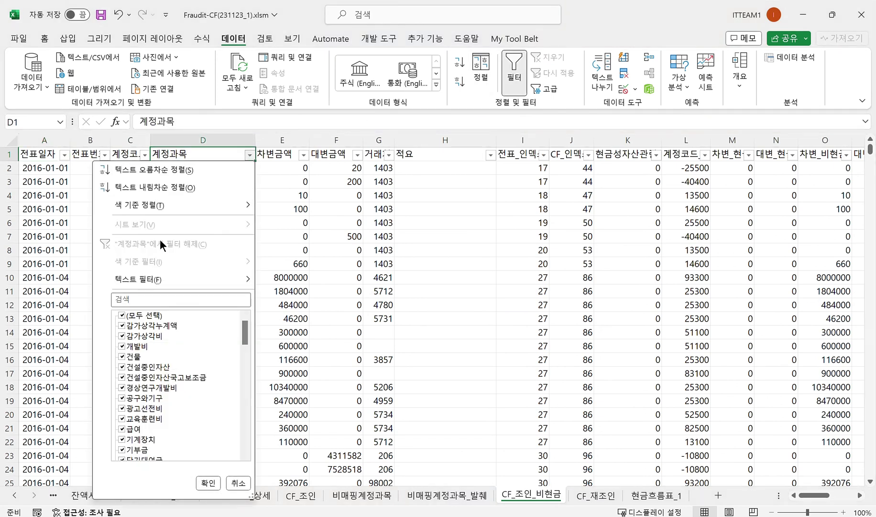
left_click(143, 299)
type("미수금")
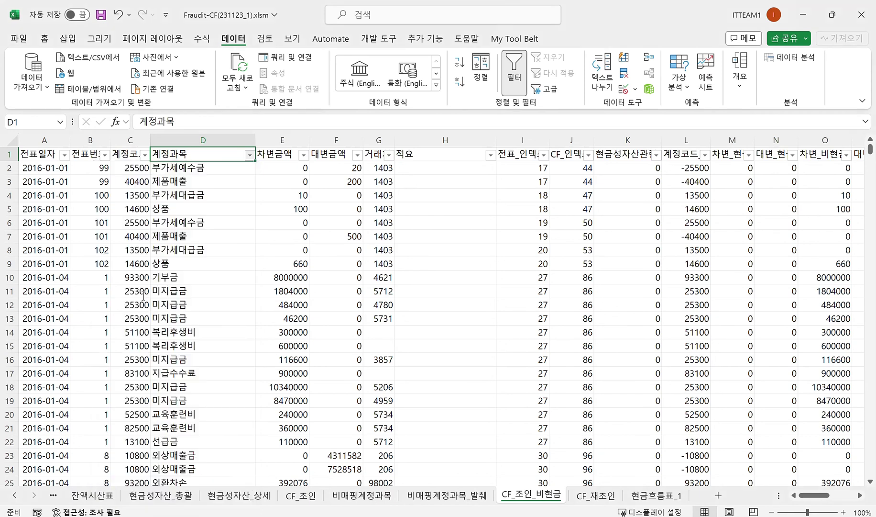
key("Return")
Clear the cash flow mapping in cells U855:X855 of the 미수금 entry described as 기계장치 판매대금 회수
left_click(432, 180)
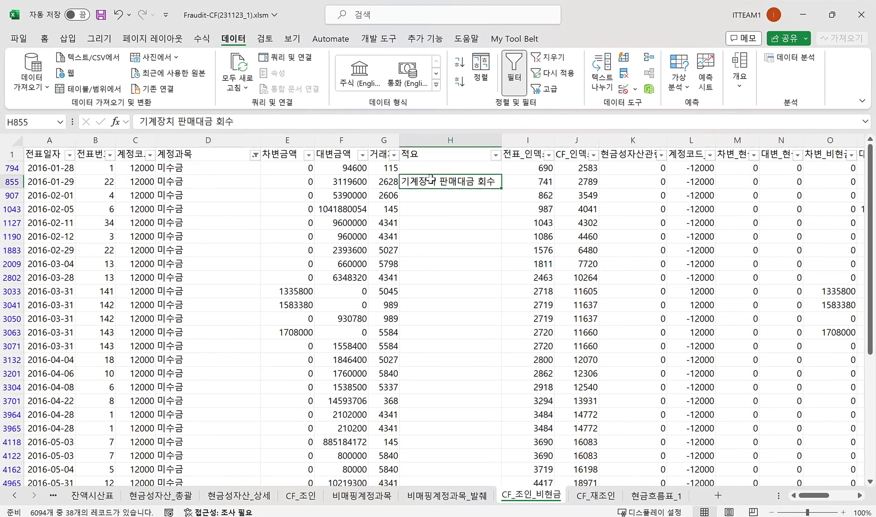
key("Right")
key("Right")
key("Right")
key("Right")
key("Right")
key("Right")
key("Right")
key("Right")
key("Right")
key("Right")
key("Right")
key("Right")
key("Right")
key("Right")
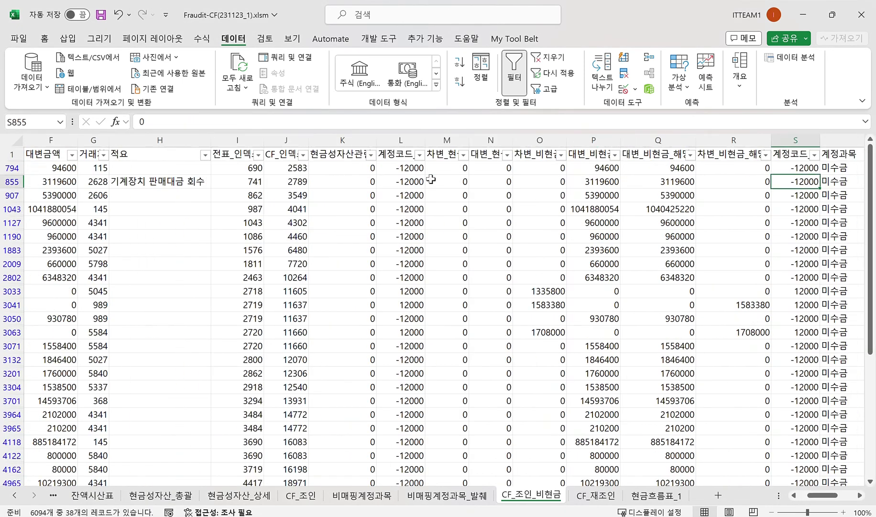
key("Right")
key("Right")
key("shift+Left")
key("shift+Left")
key("shift+Left")
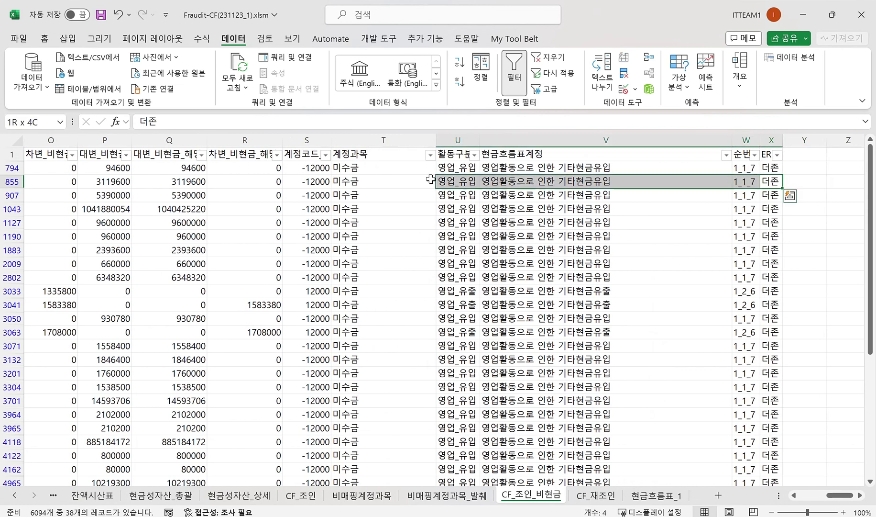
key("Delete")
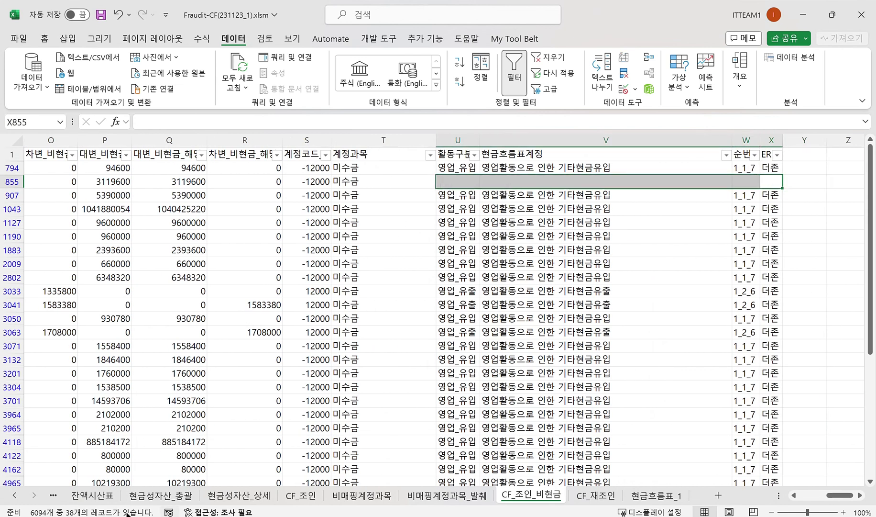
Find 기계장치 in the 더존_CF_매핑 sheet and copy its 기계장치의 처분 mapping from C191:F191
left_click(15, 496)
left_click(129, 498)
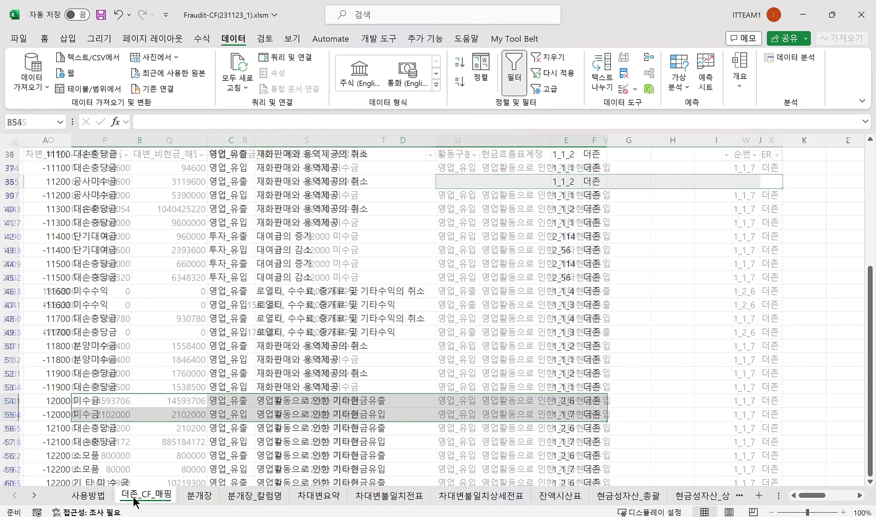
left_click(123, 350)
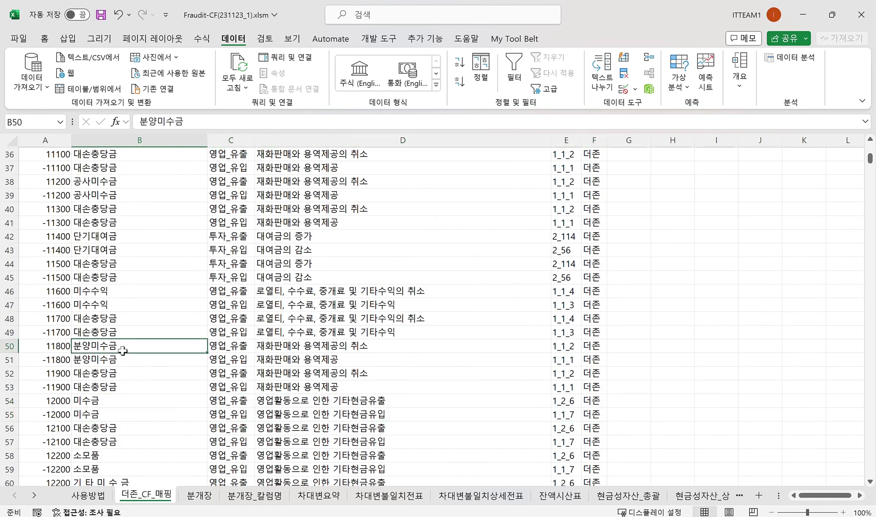
key("ctrl+f")
type("기곗장치")
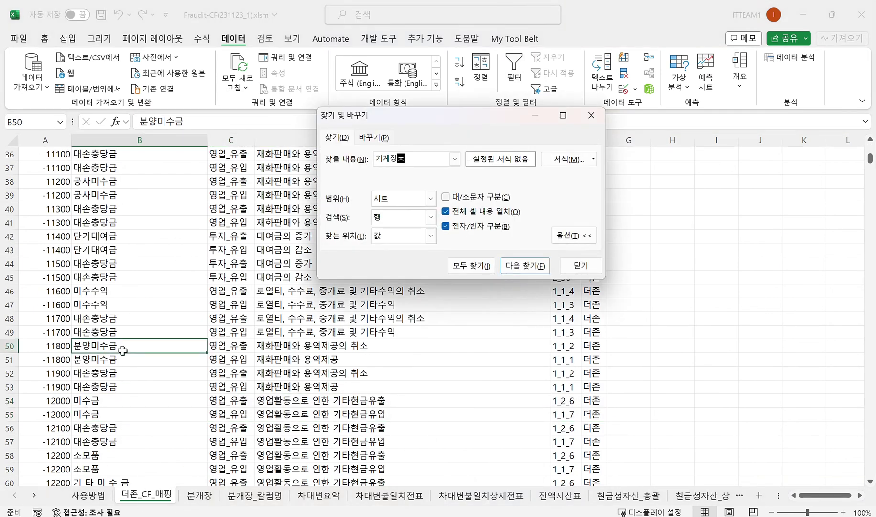
key("Return")
key("Escape")
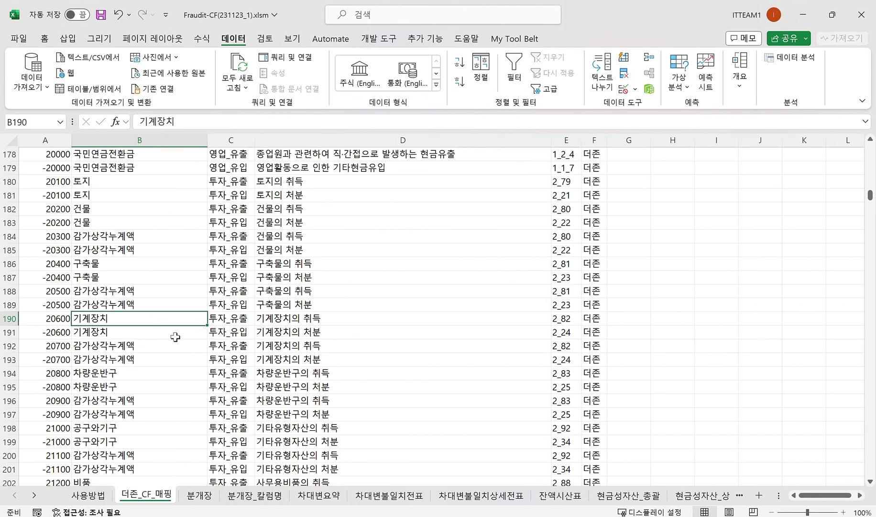
left_click_drag(223, 333, 593, 333)
key("ctrl+c")
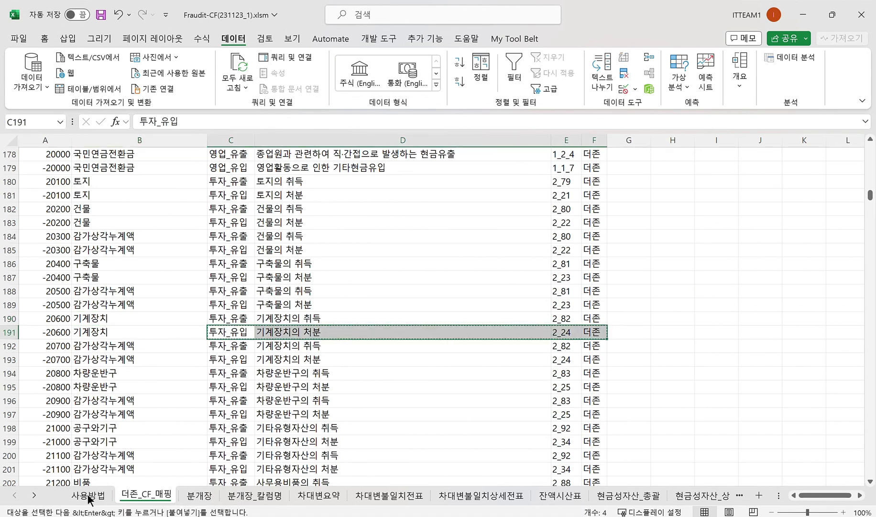
Paste the copied 투자_유입 기계장치의 처분 mapping into U855:X855 of the CF_조인_비현금 sheet
left_click(34, 496, "ctrl")
left_click(535, 496)
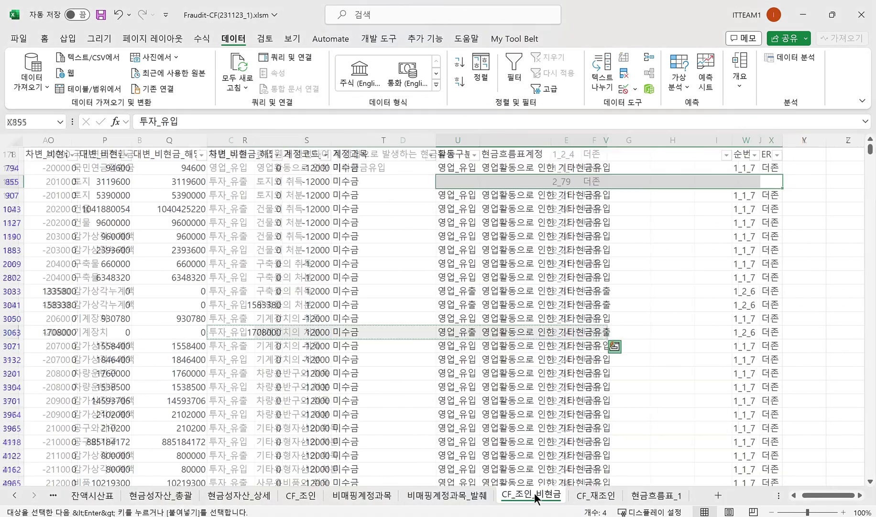
left_click(452, 182)
key("ctrl+v")
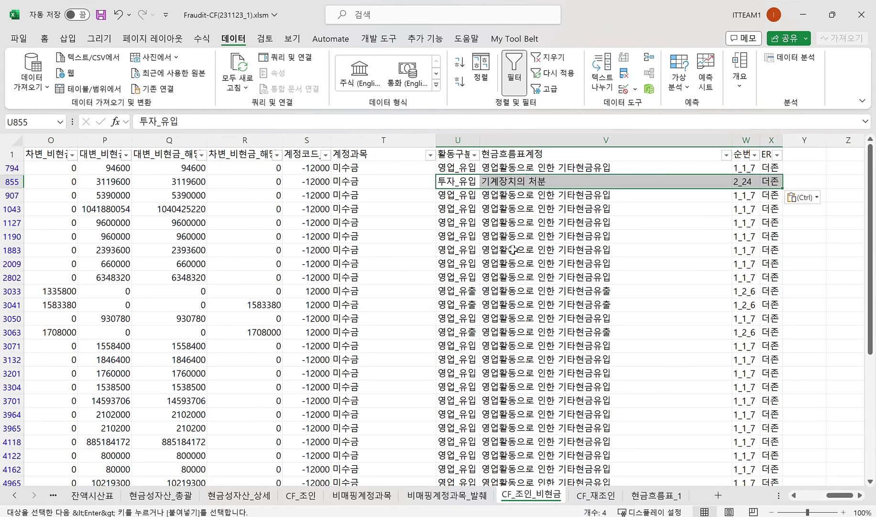
left_click(514, 250)
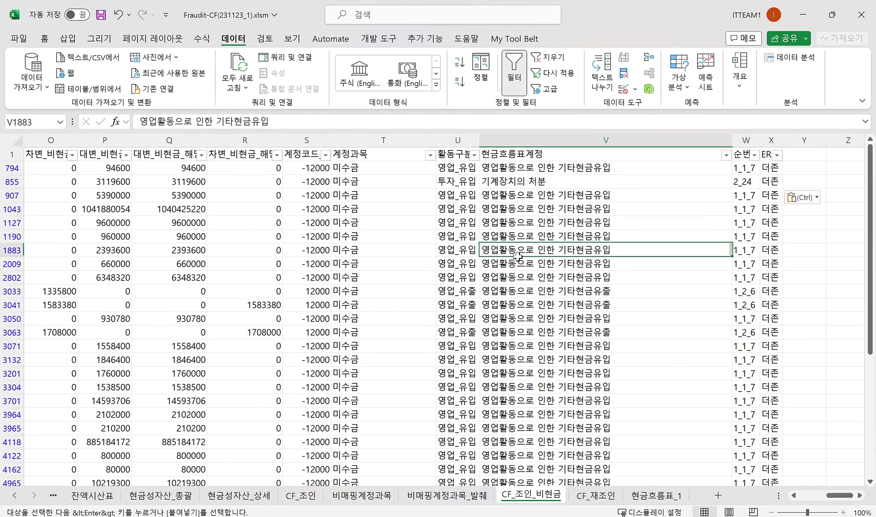
Rerun the step 6-8 macro C조인 비현금 대사 and the step 6-9 macro 현금흐름표 작성 from 사용방법
left_click(15, 496, "ctrl")
left_click(88, 495)
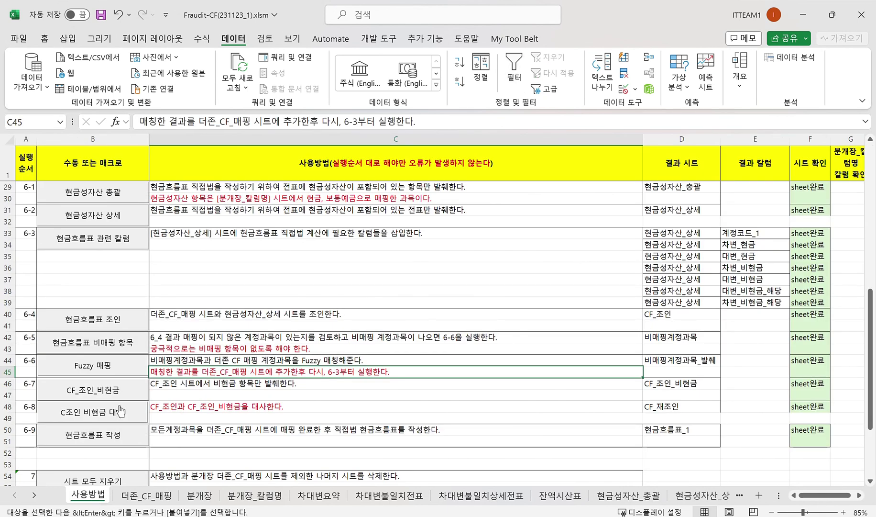
left_click(122, 415)
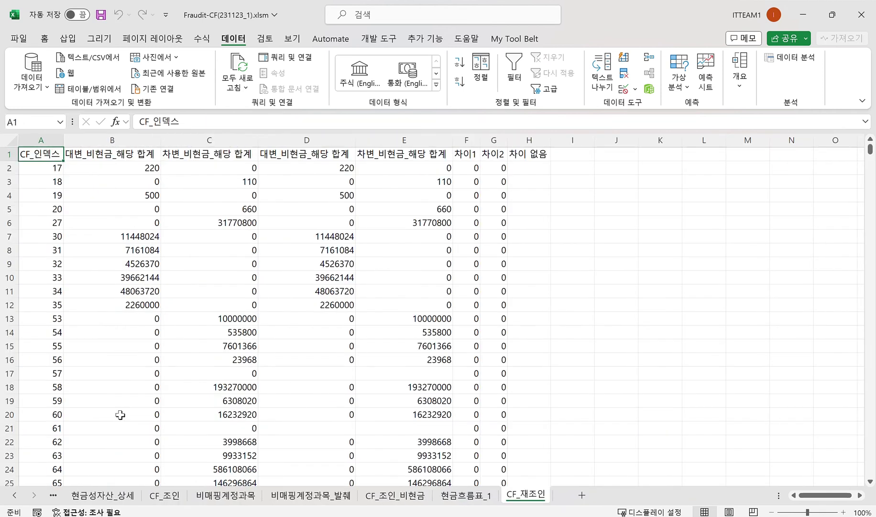
left_click(15, 495, "ctrl")
left_click(75, 498)
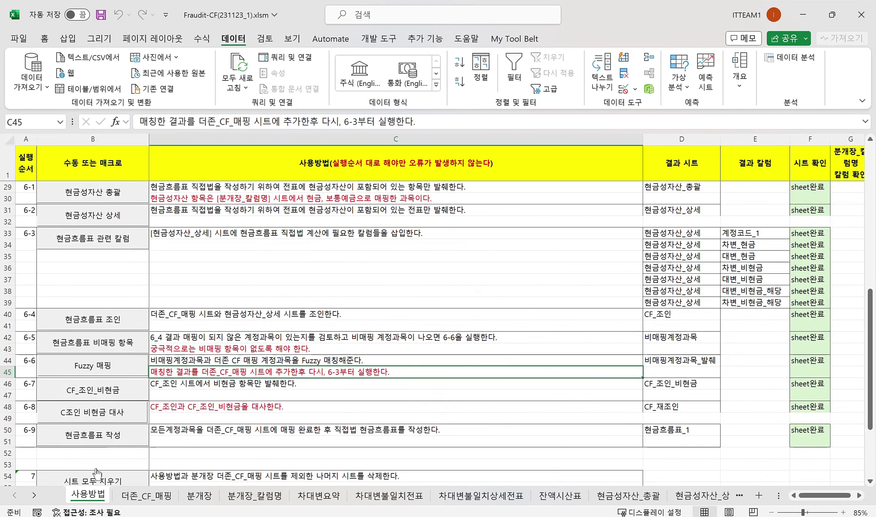
left_click(93, 443)
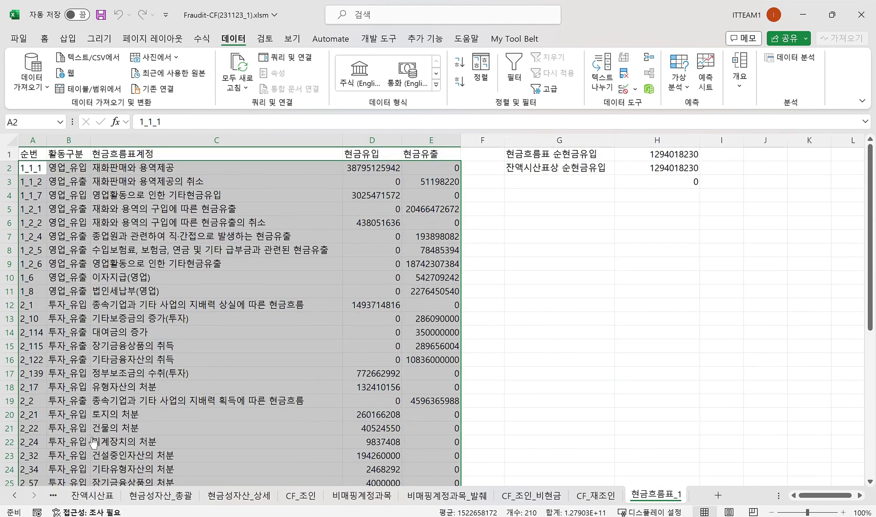
Examine the 현금유입 amount in the 기계장치의 처분 row of the regenerated 현금흐름표_1 sheet
left_click(563, 356)
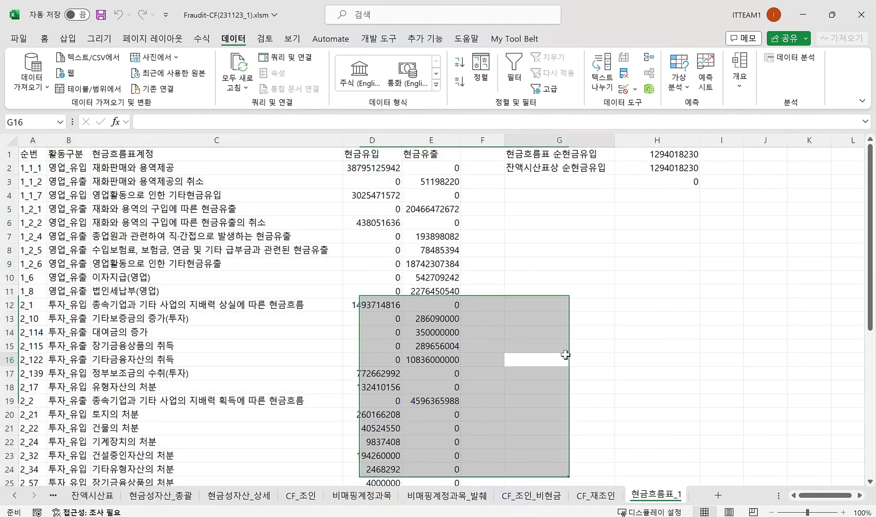
scroll(397, 452, "down", 1)
scroll(397, 452, "down", 1)
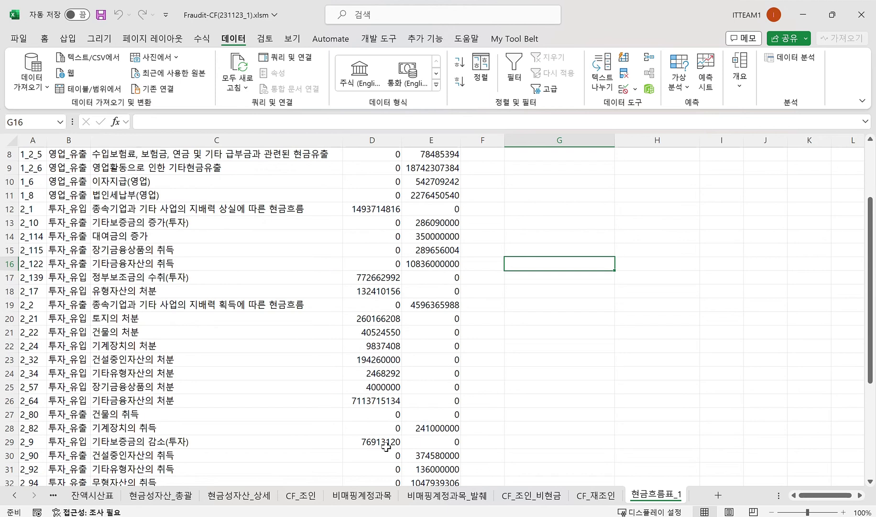
left_click(366, 346)
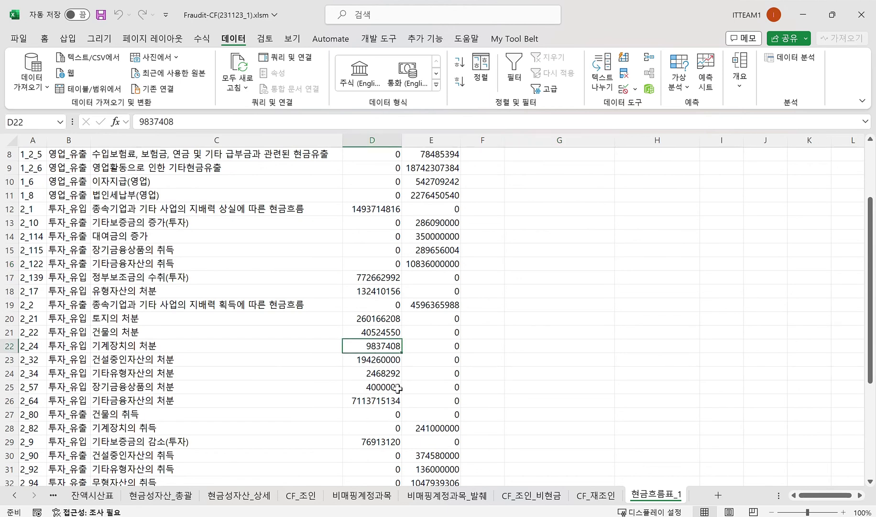
left_click_drag(152, 345, 385, 355)
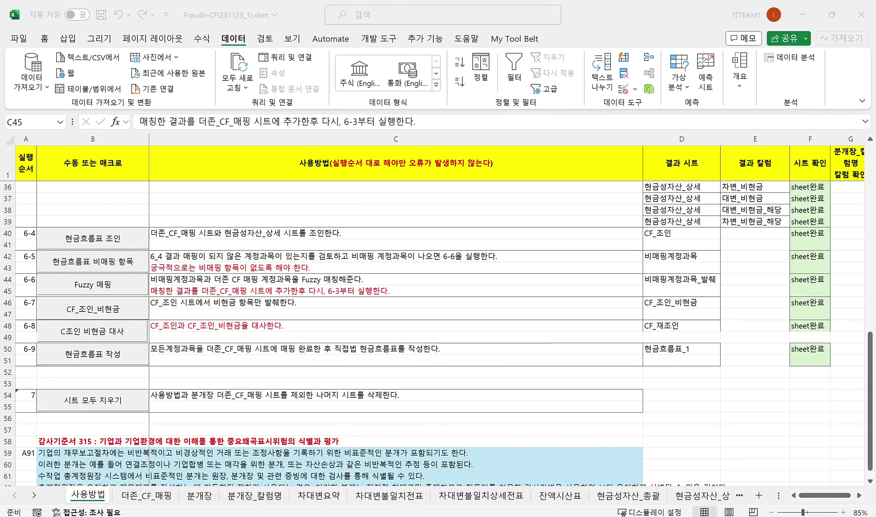
Run the step 7 macro 시트 모두 지우기 from 사용방법 and dismiss its messages
left_click(121, 402)
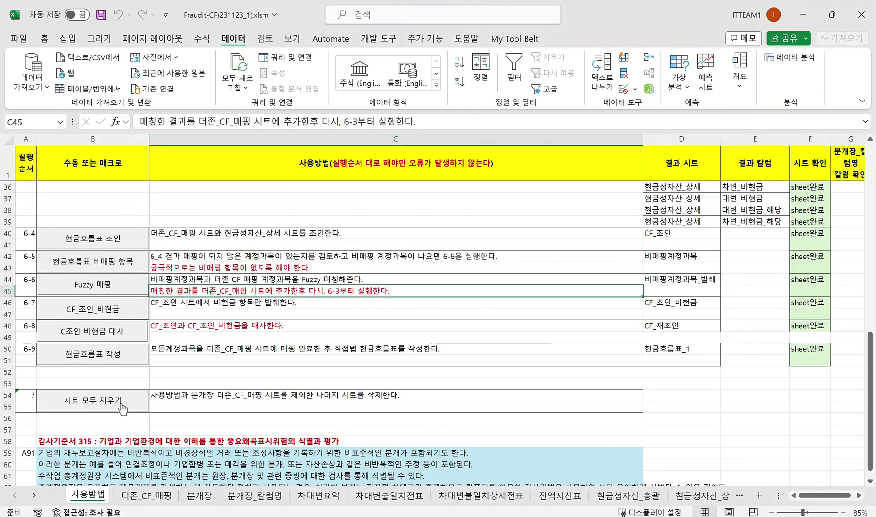
left_click(437, 308)
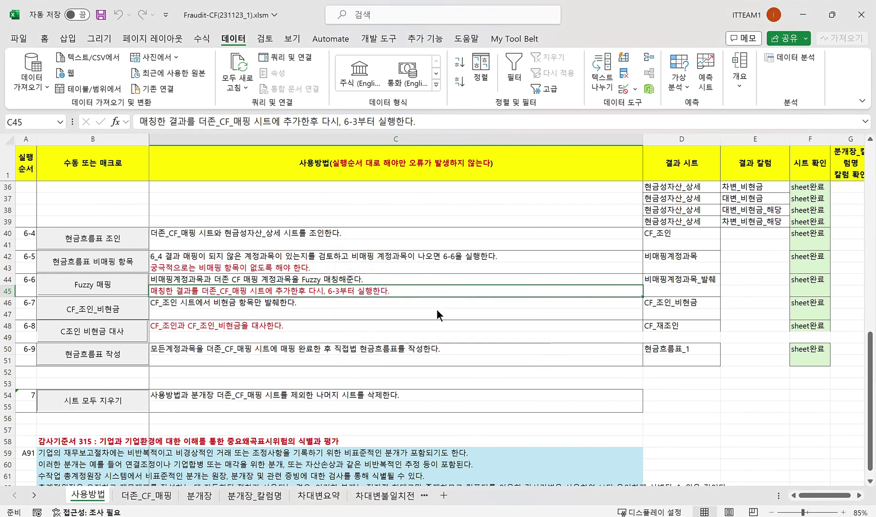
left_click(481, 313)
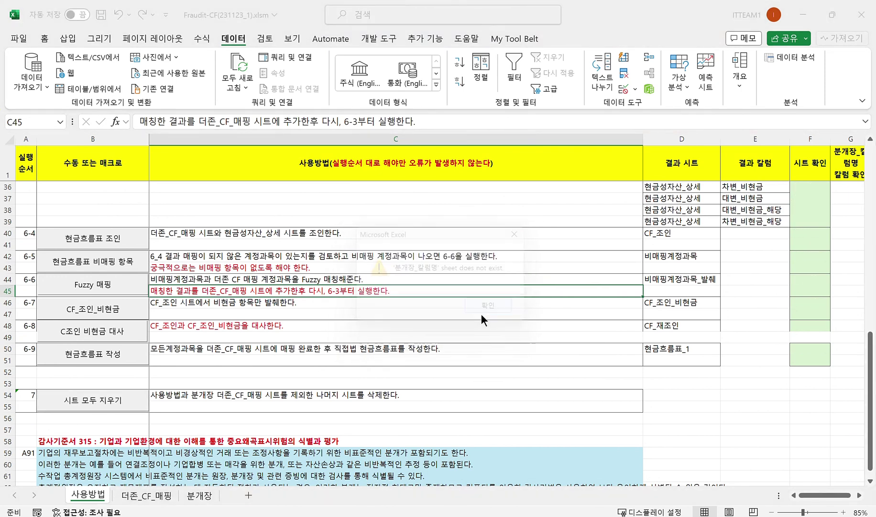
left_click(482, 314)
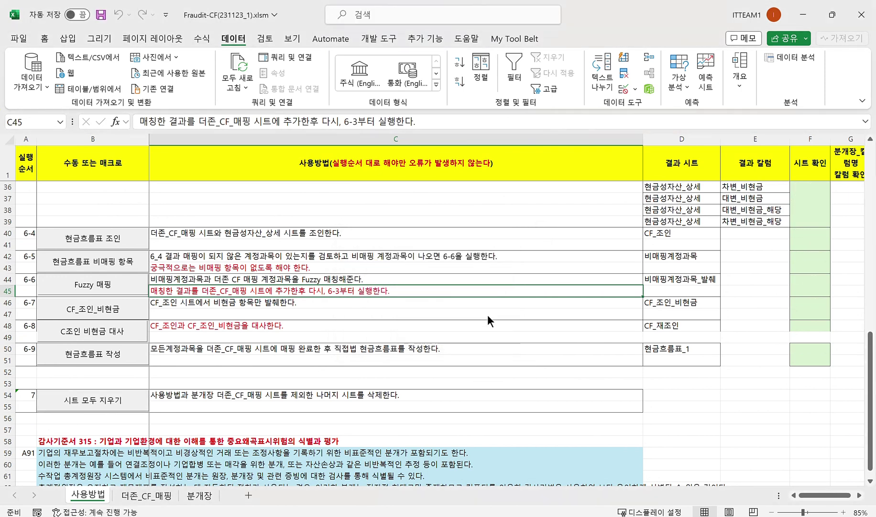
Check the remaining 더존_CF_매핑 and 분개장 sheets and return to 사용방법
left_click(141, 495)
left_click(191, 495)
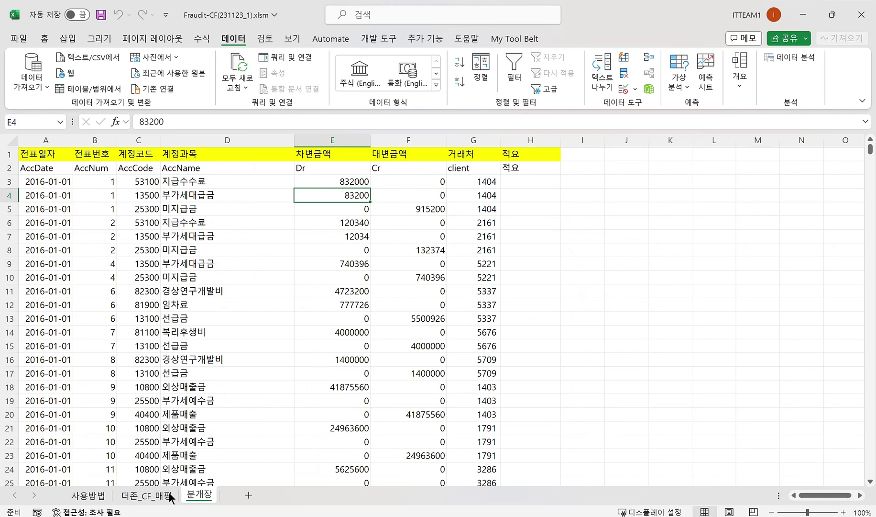
left_click(88, 496)
left_click(485, 313)
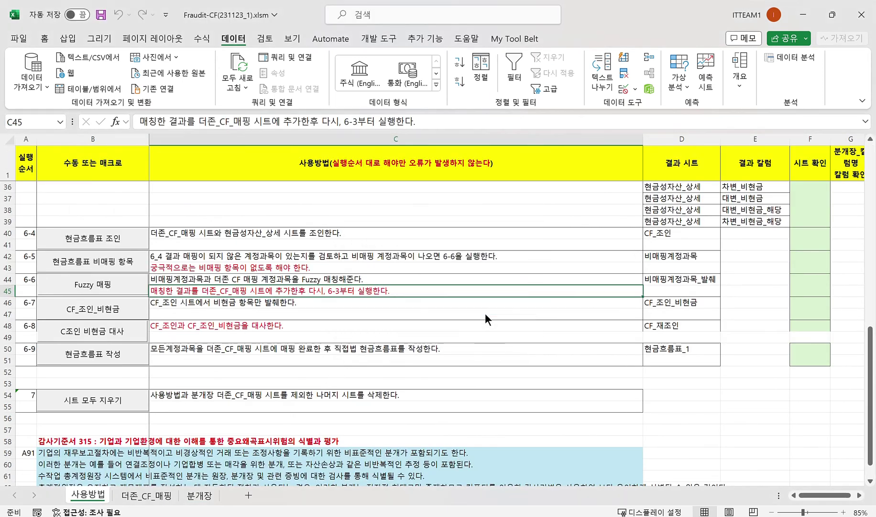